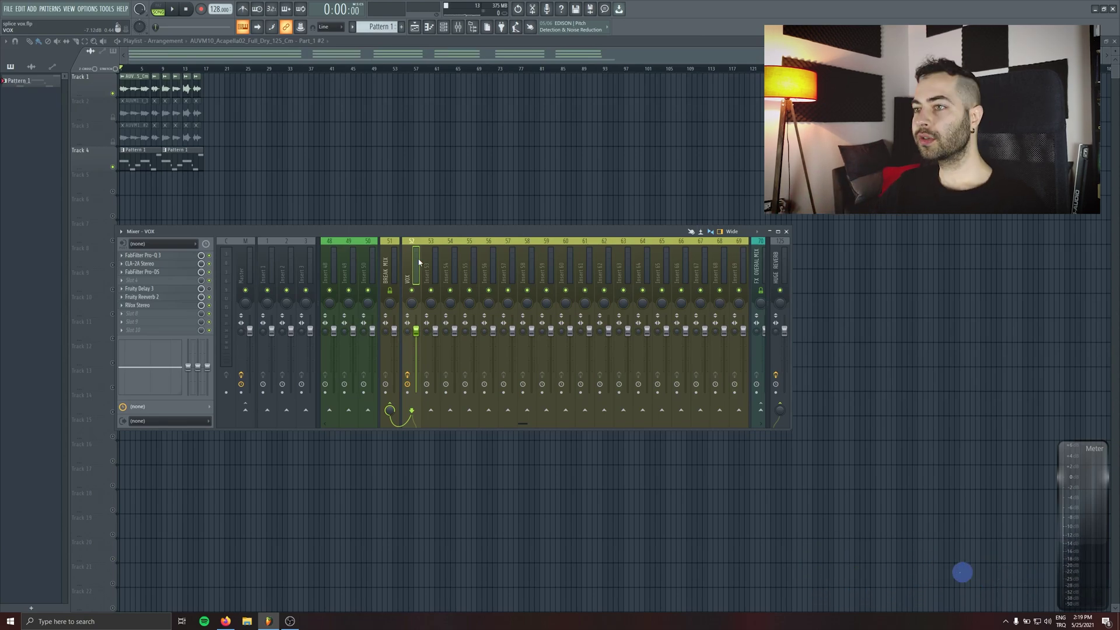
# Rename the BREAK MIX mixer track as VOX FINAL
pyautogui.click(396, 263)
pyautogui.press('F2')
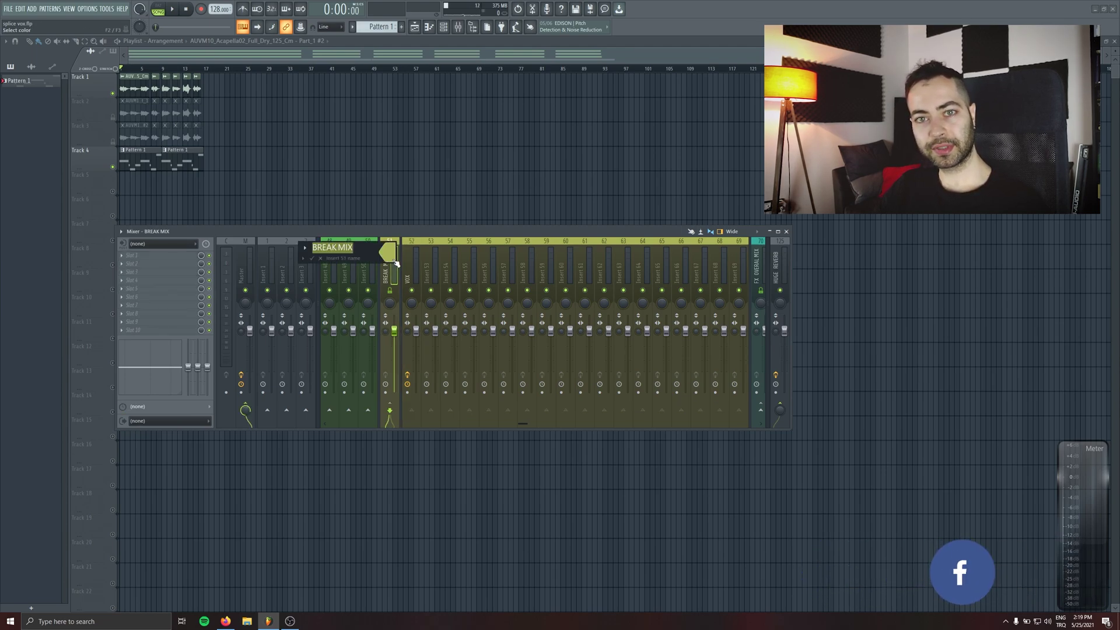
pyautogui.write('V')
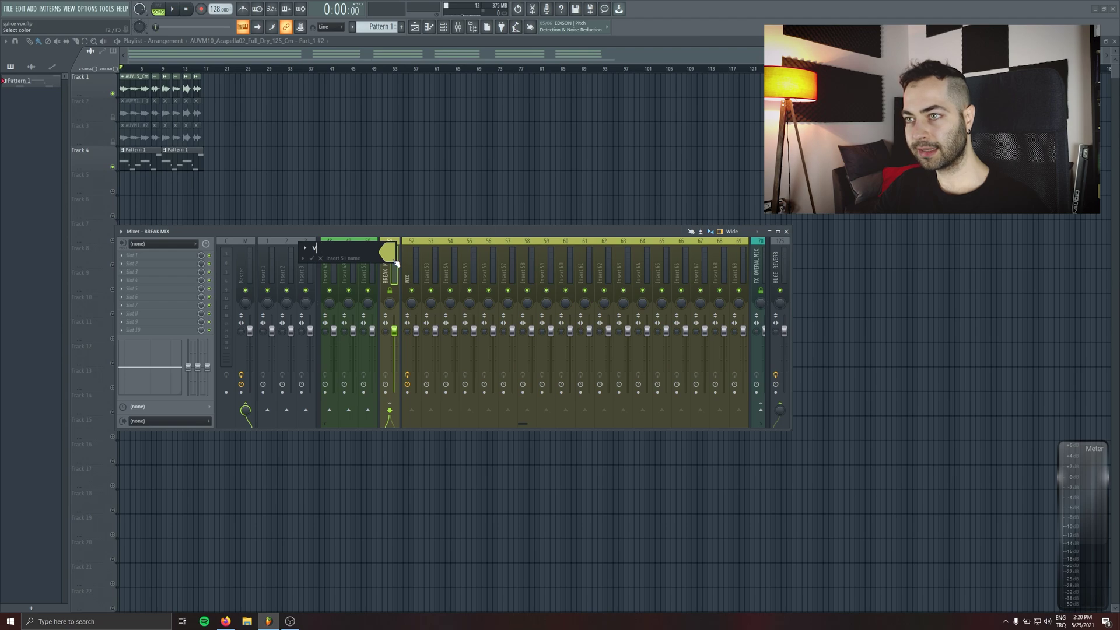
pyautogui.write('OX FINAL')
pyautogui.press('Return')
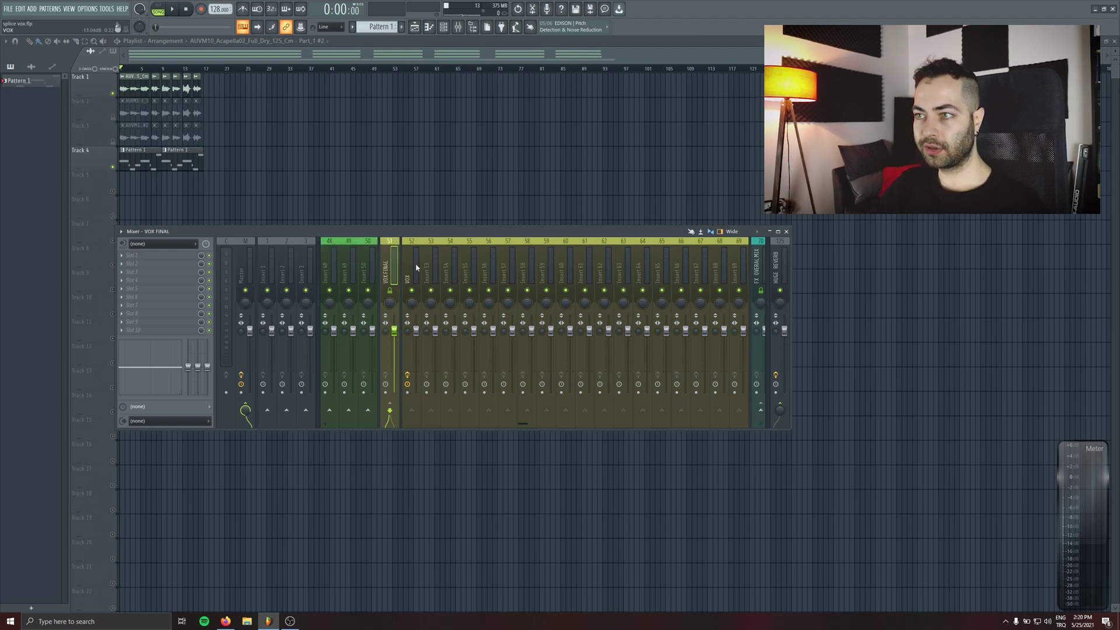
# Rename the VOX mixer track as DRY
pyautogui.moveTo(418, 268)
pyautogui.mouseDown()
pyautogui.moveTo(712, 276)
pyautogui.moveTo(404, 257)
pyautogui.mouseUp()
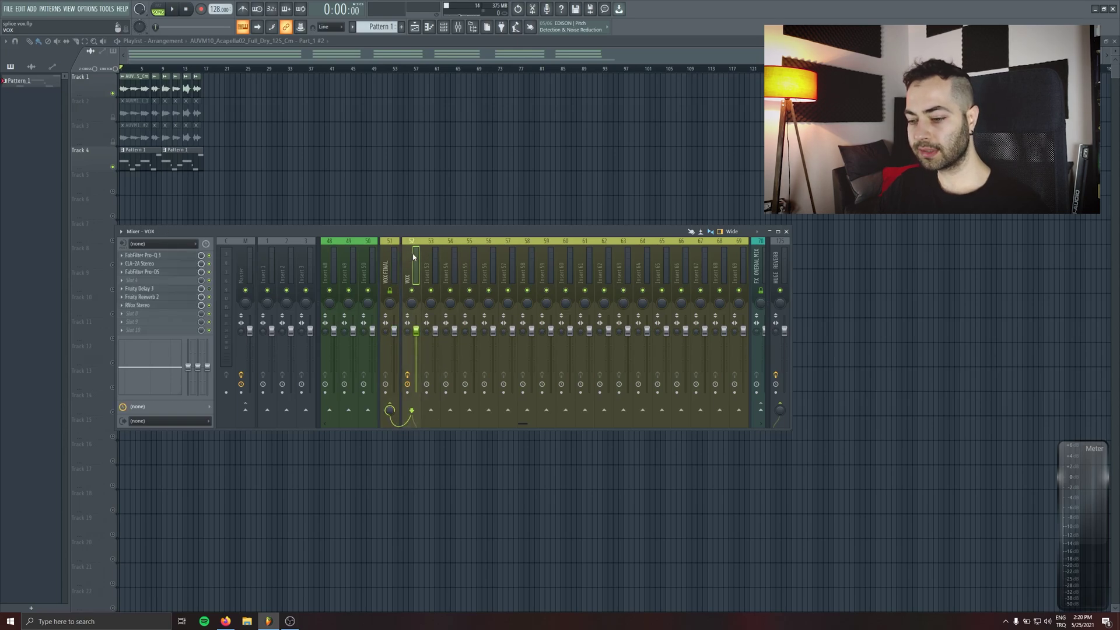
pyautogui.rightClick(413, 256)
pyautogui.click(416, 258)
pyautogui.write('DRY')
pyautogui.press('Return')
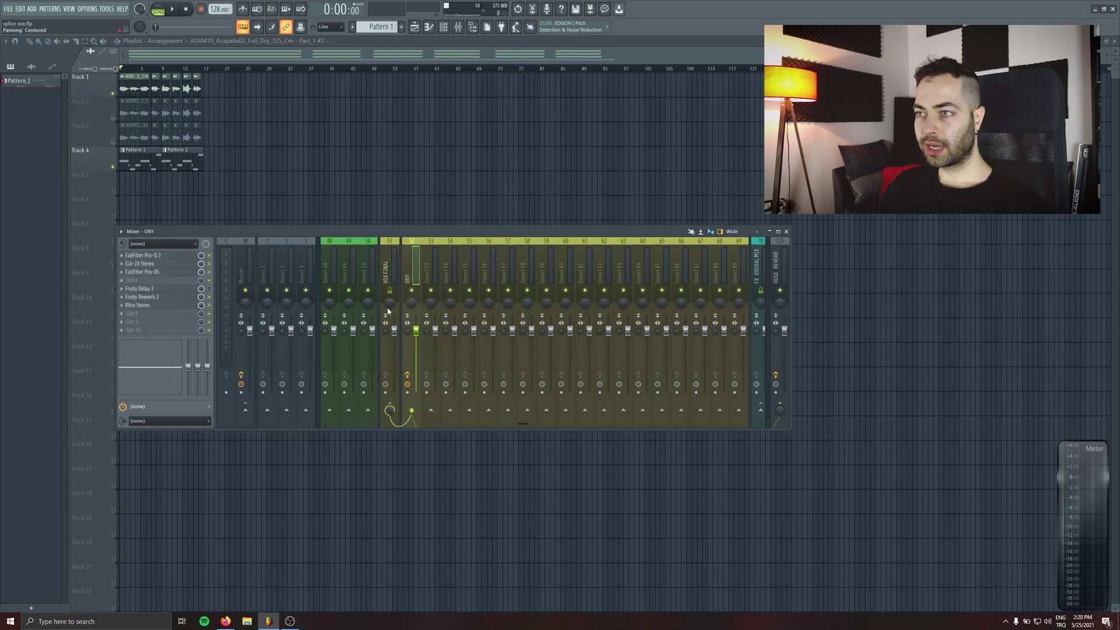
# Try lowering the VOX FINAL track's volume fader and restore it to 100%
pyautogui.moveTo(394, 330); pyautogui.dragTo(394, 370)
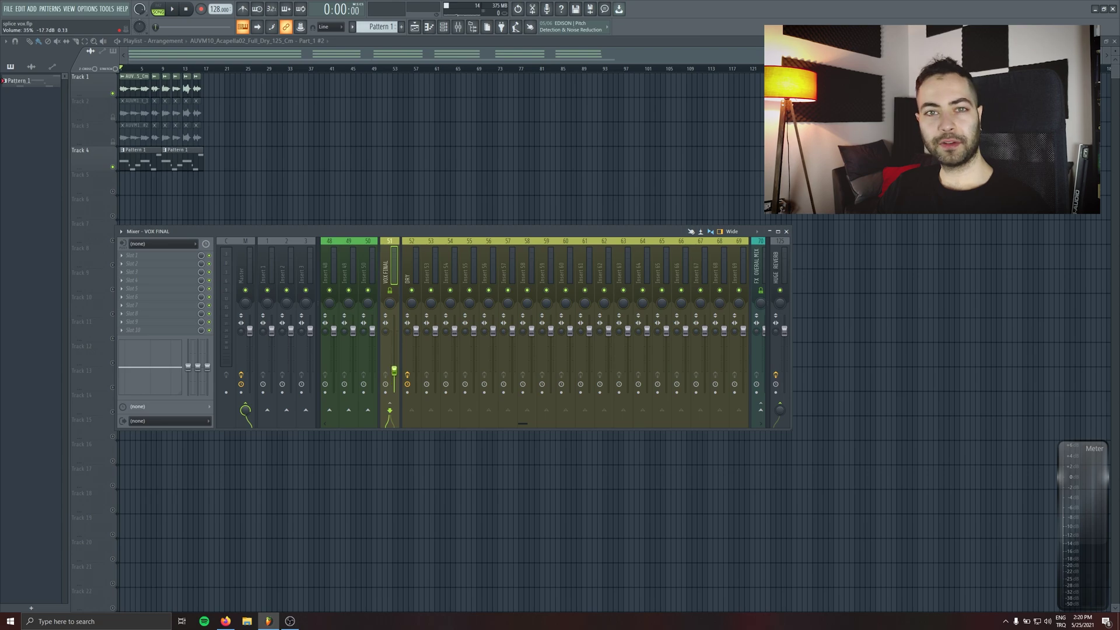
pyautogui.keyDown('alt'); pyautogui.click(394, 366); pyautogui.keyUp('alt')
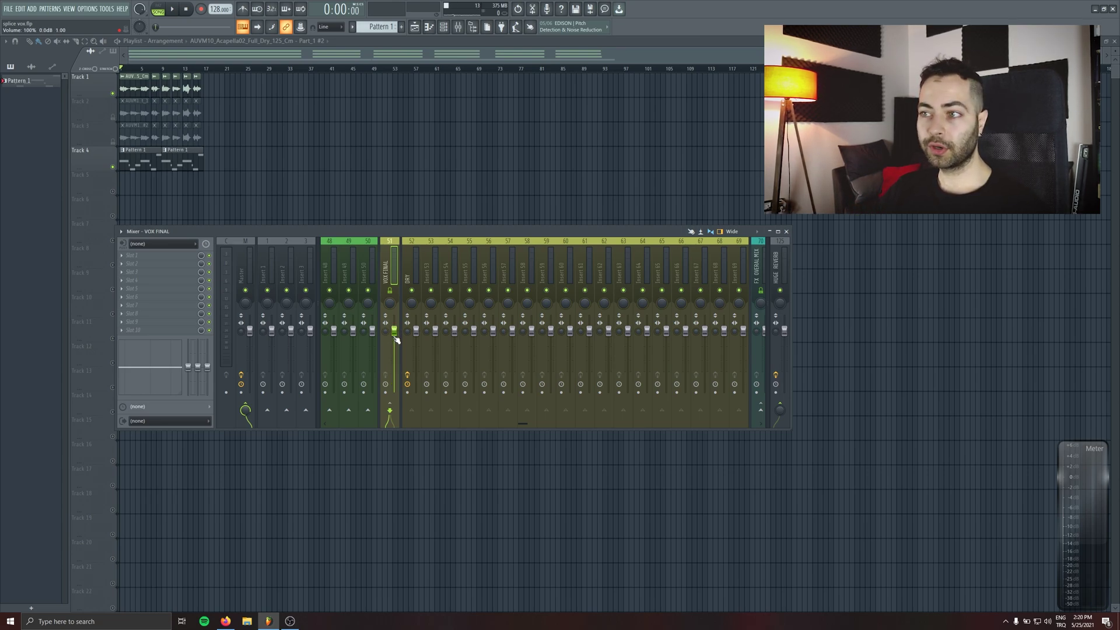
# Open the DRY track's FabFilter Pro-Q 3 and Pro-DS effects and inspect the Pro-Q 3 curve
pyautogui.click(408, 262)
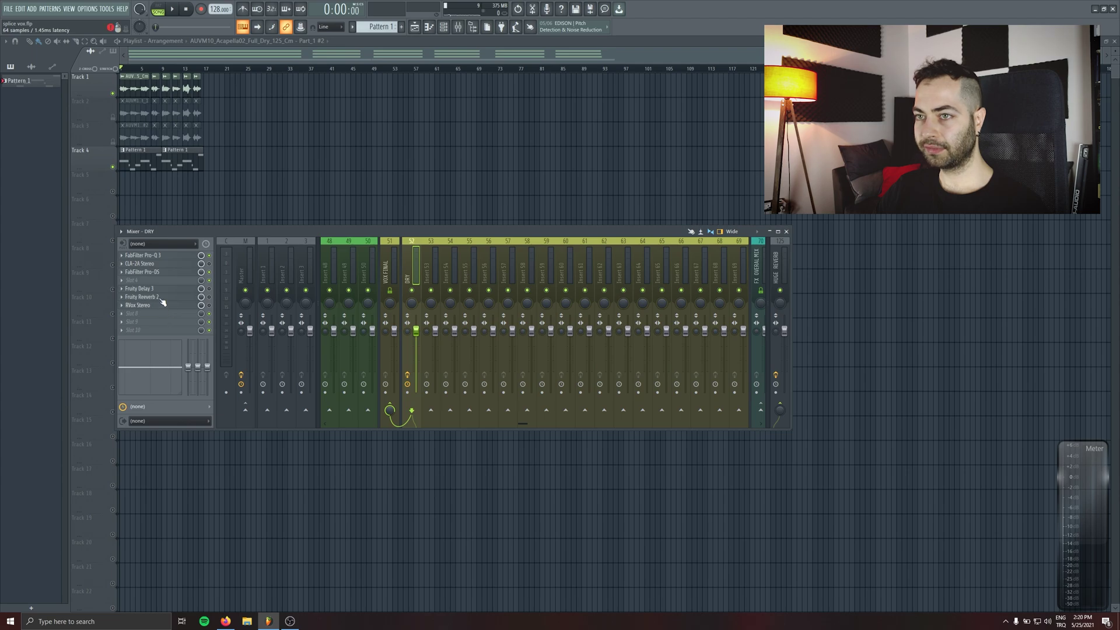
pyautogui.click(160, 256)
pyautogui.click(146, 271)
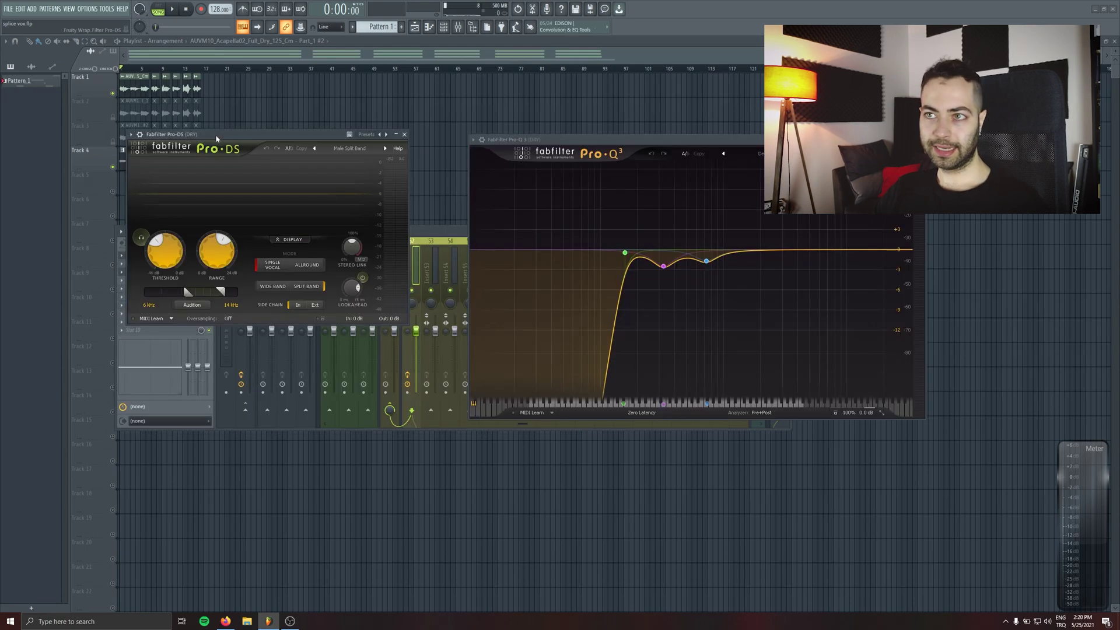
pyautogui.moveTo(215, 137); pyautogui.dragTo(558, 215)
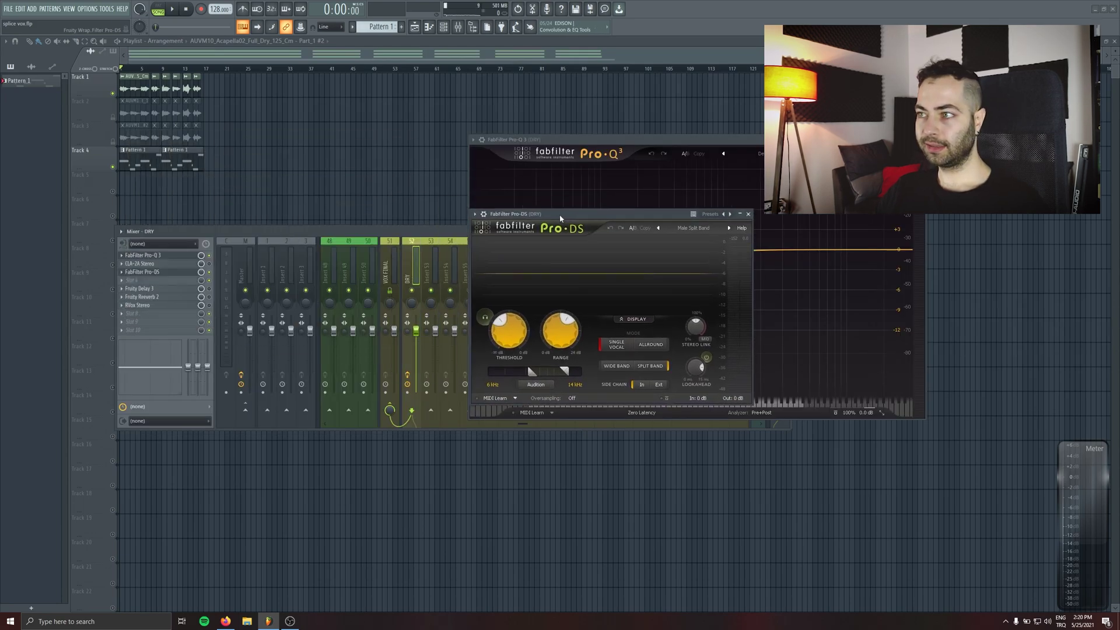
pyautogui.click(574, 140)
pyautogui.moveTo(574, 142); pyautogui.dragTo(635, 129)
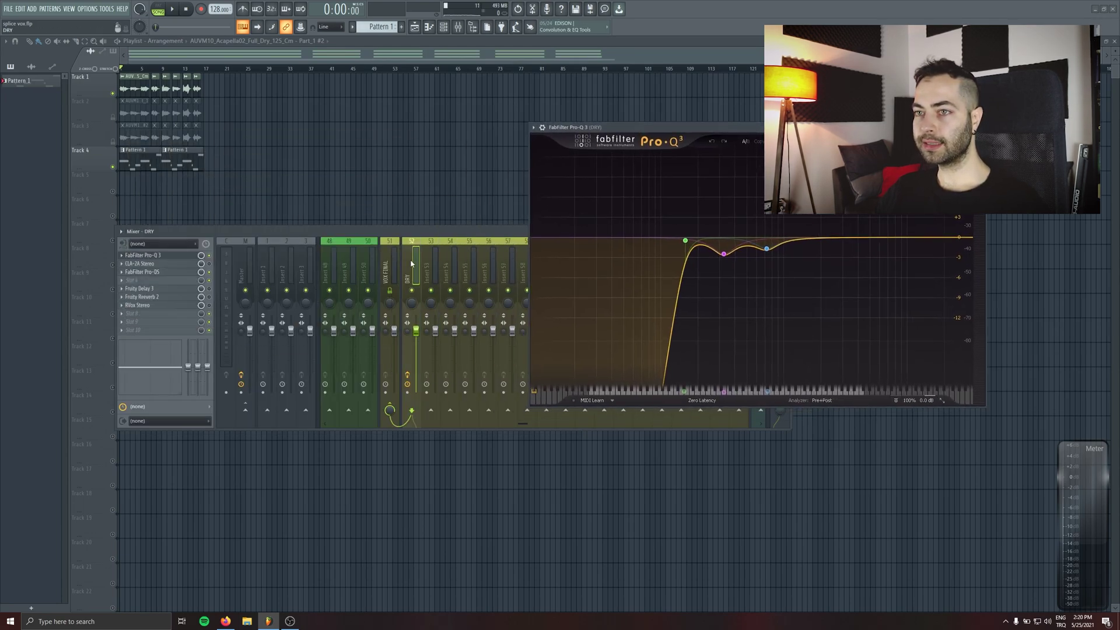
# Mute playlist Track 4 and play the vocal alone, checking the levels of VOX FINAL and DRY in the mixer
pyautogui.press('space')
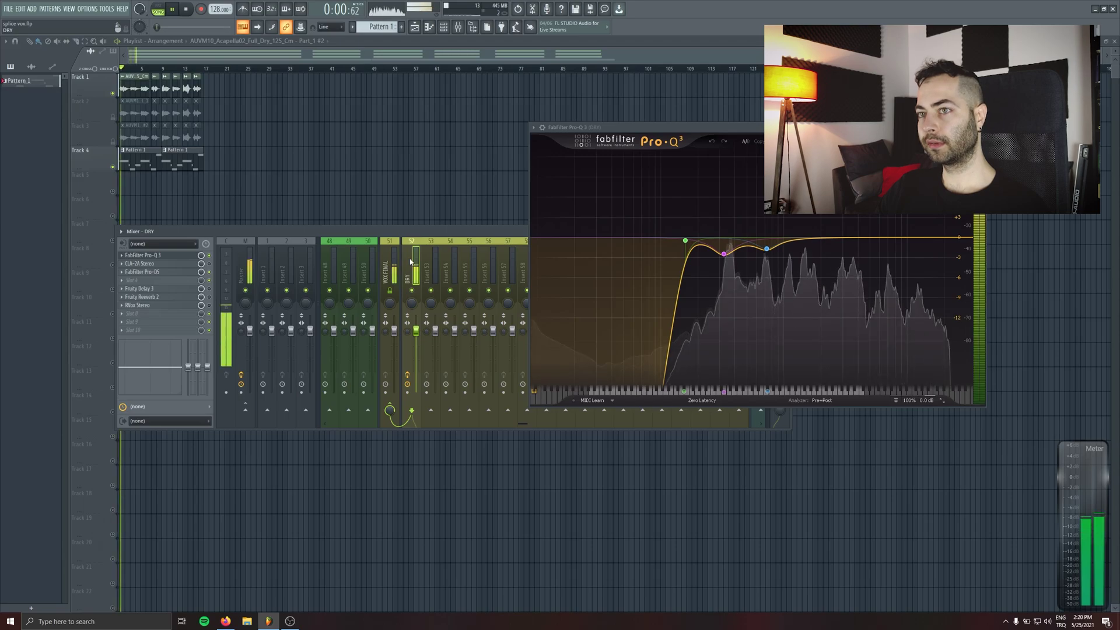
pyautogui.click(113, 168)
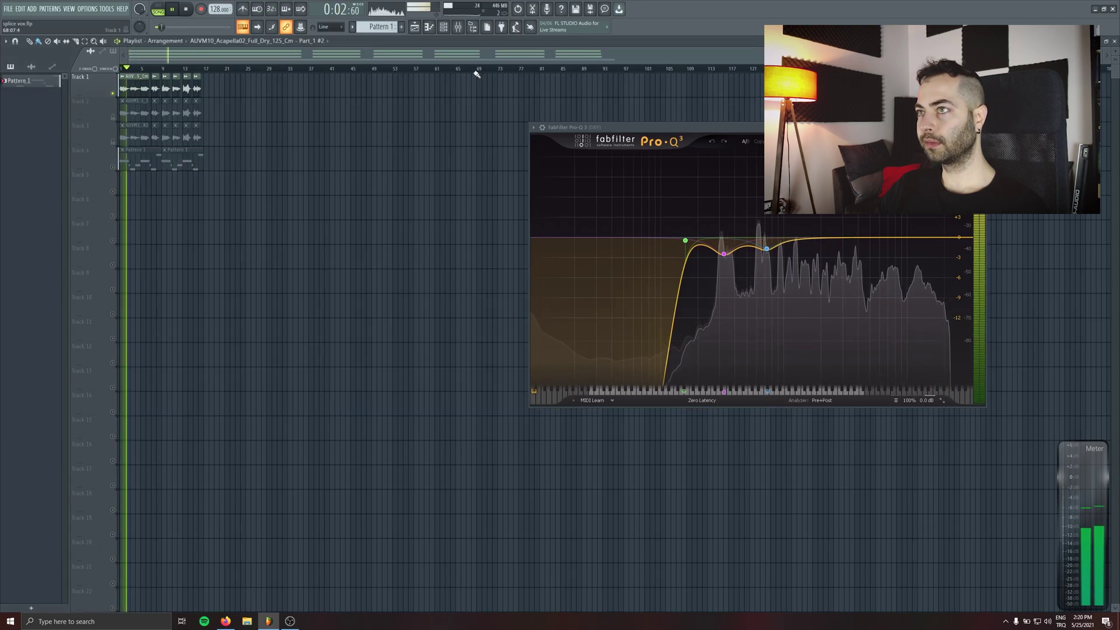
pyautogui.click(458, 26)
pyautogui.click(389, 268)
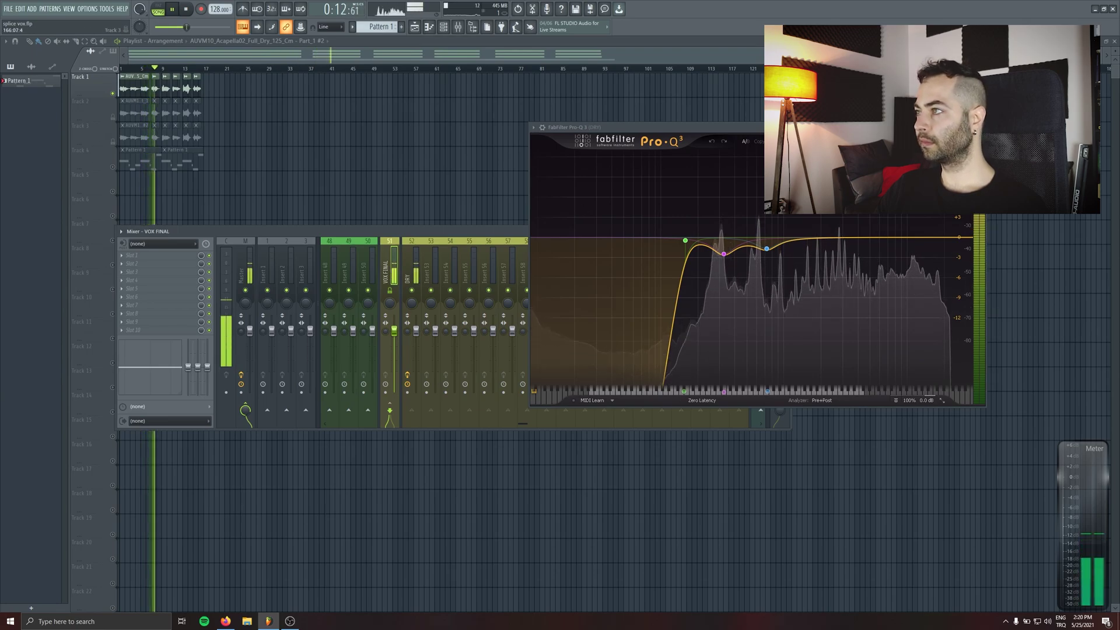
pyautogui.click(415, 255)
pyautogui.press('space')
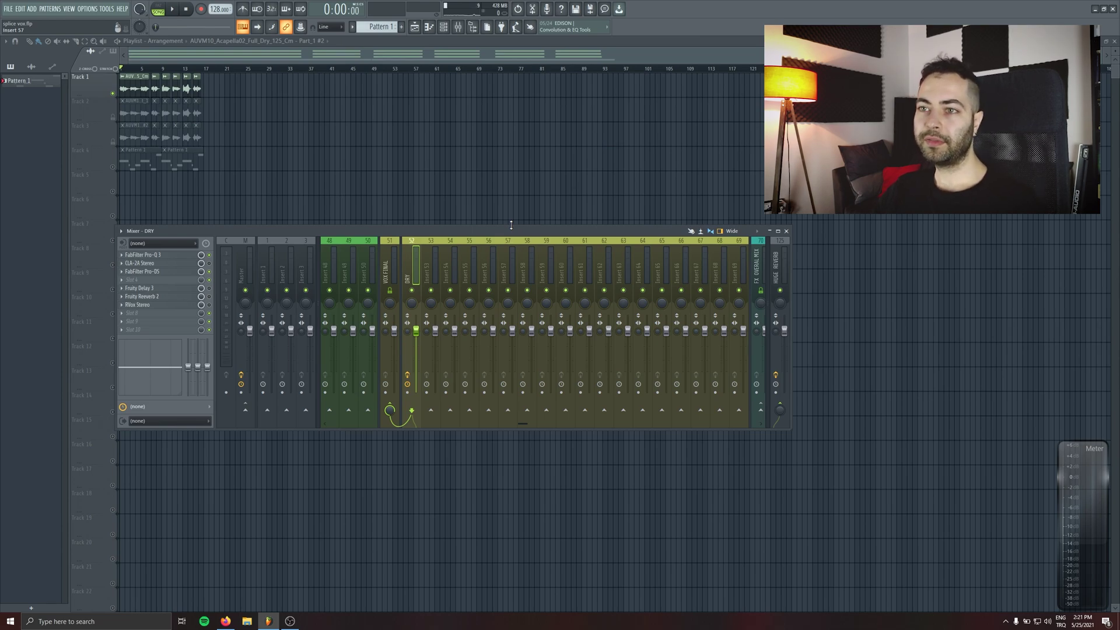
# Rename mixer track Insert 53 as COMP, enable a send from DRY to it, and check its routing to VOX FINAL
pyautogui.click(432, 258)
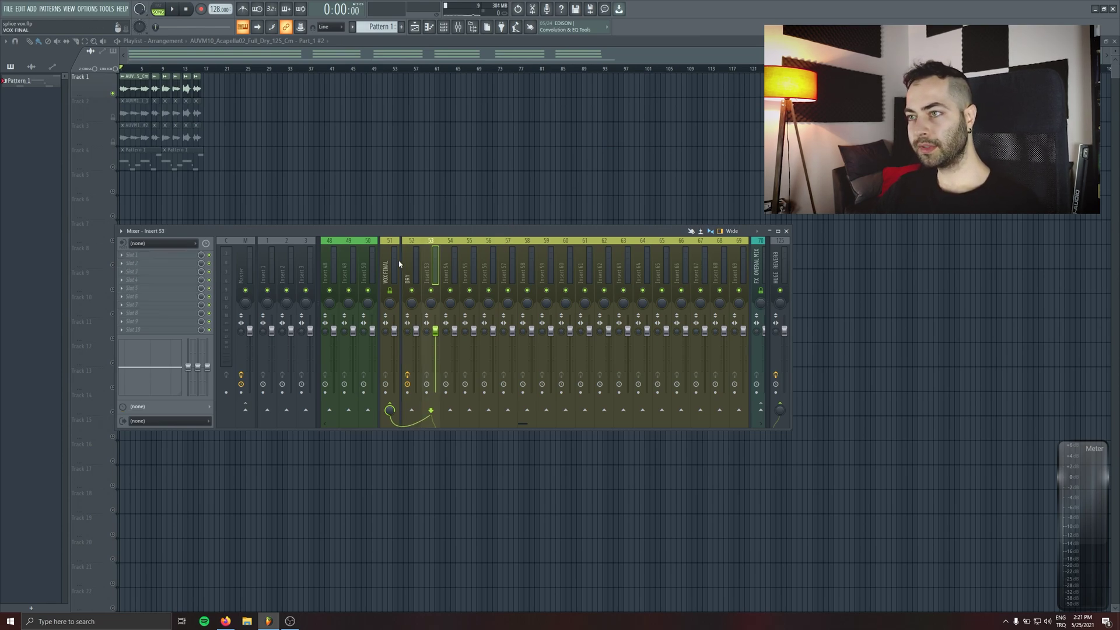
pyautogui.click(412, 264)
pyautogui.click(433, 256)
pyautogui.press('F2')
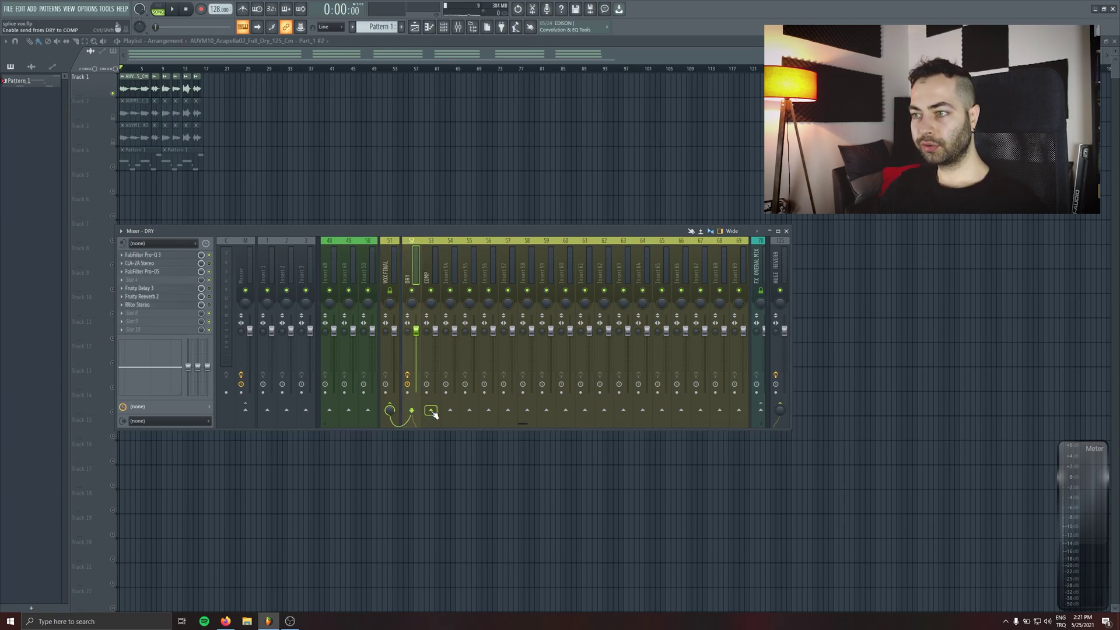
pyautogui.click(431, 411)
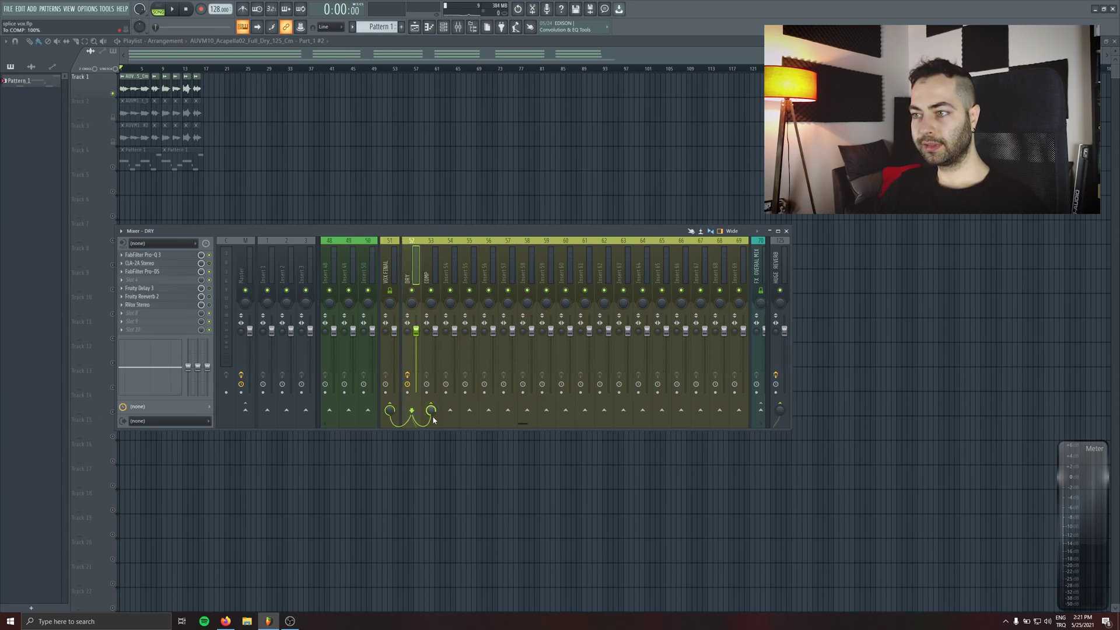
pyautogui.click(431, 264)
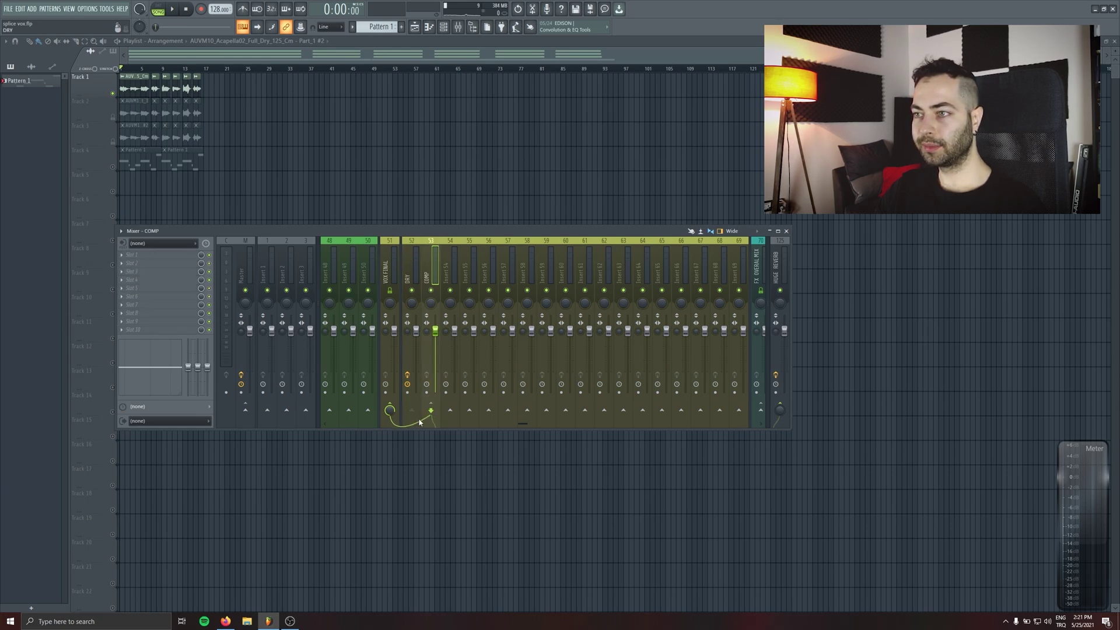
pyautogui.click(389, 411)
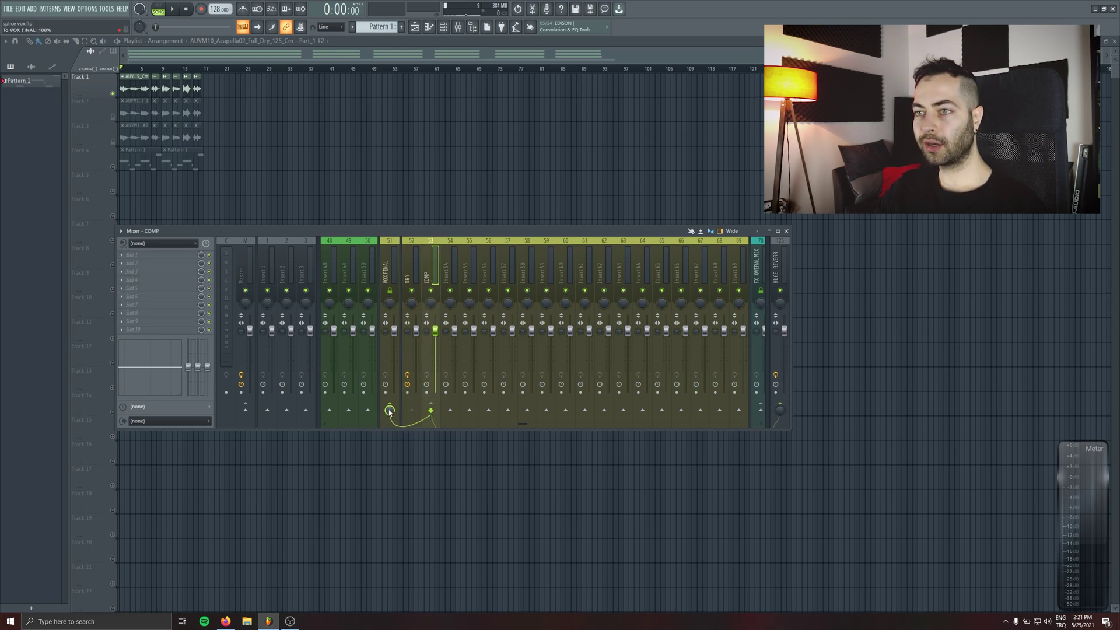
pyautogui.click(392, 347)
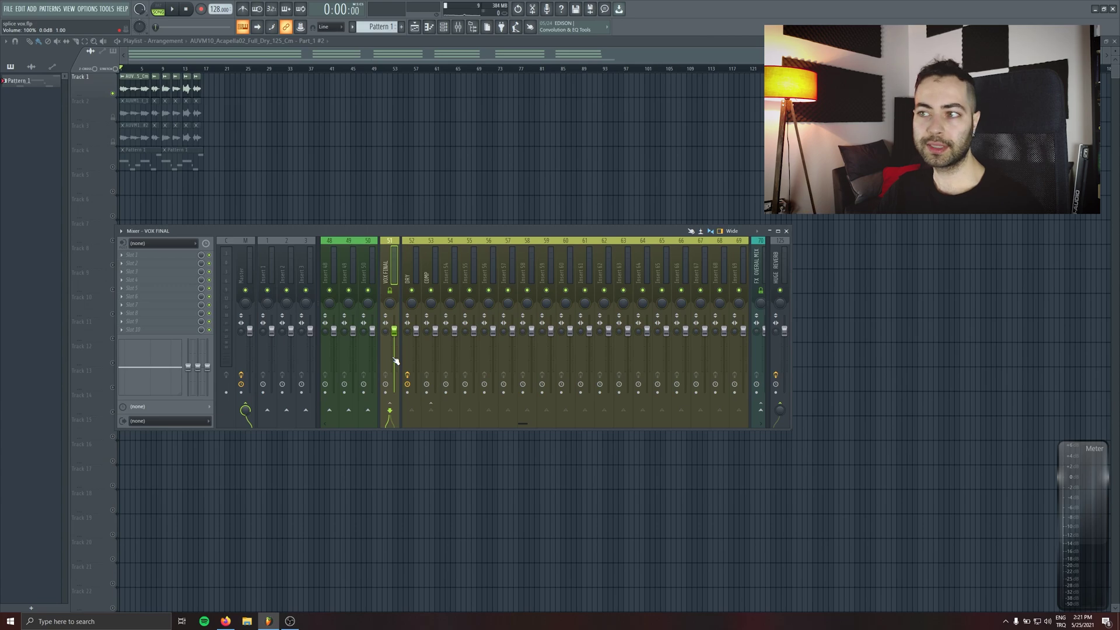
# Copy the CLA-2A Stereo compressor with its settings from the DRY mixer track to COMP
pyautogui.click(404, 261)
pyautogui.rightClick(131, 263)
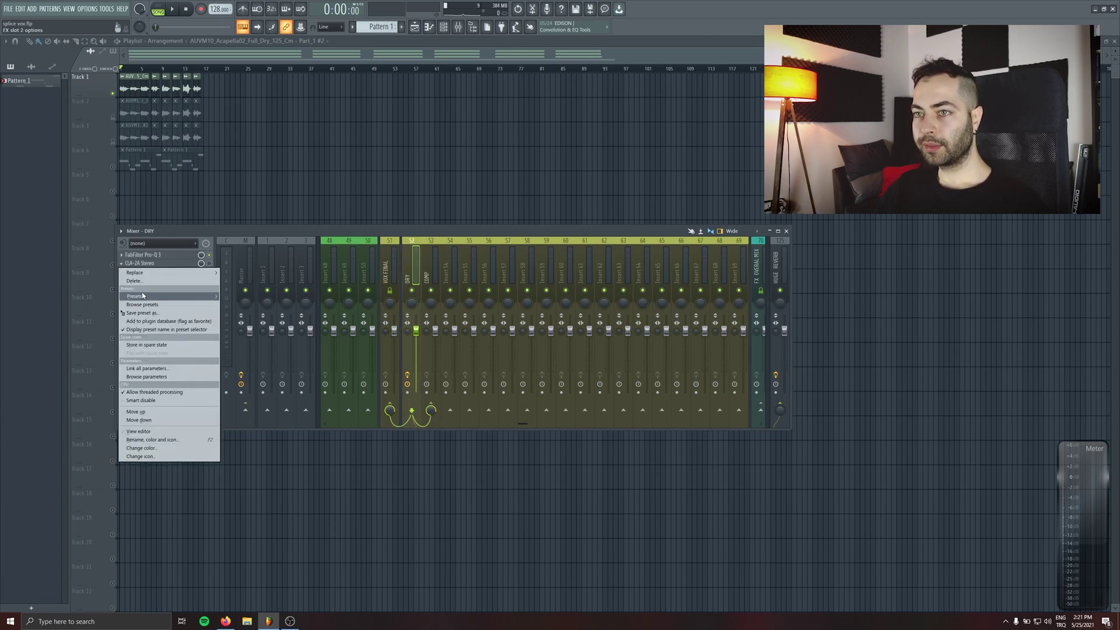
pyautogui.moveTo(142, 313); pyautogui.dragTo(435, 252)
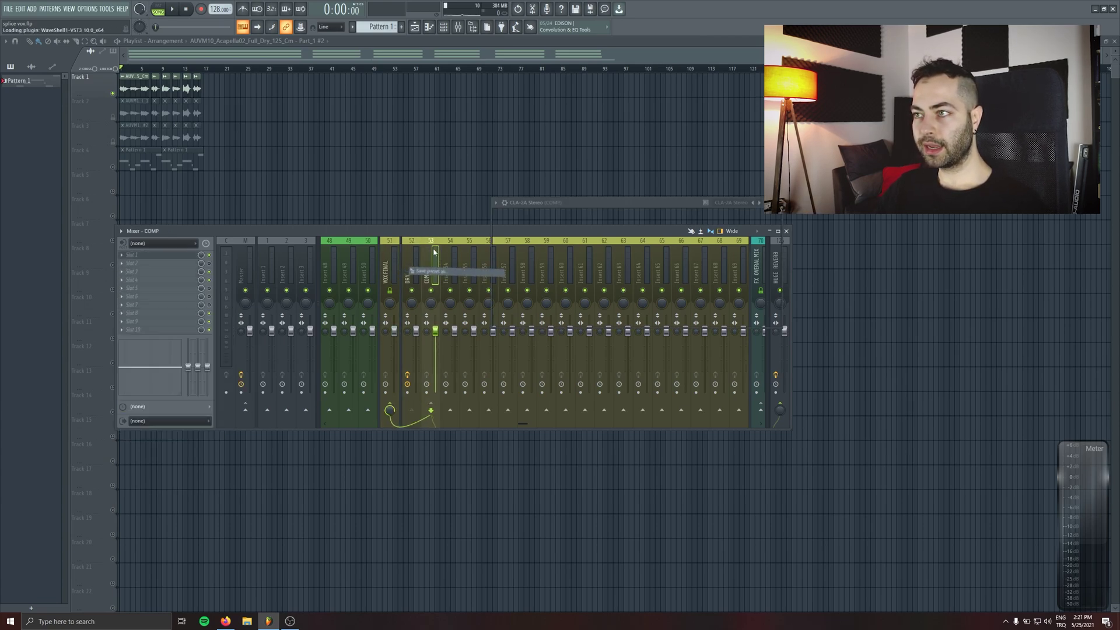
pyautogui.moveTo(576, 204); pyautogui.dragTo(510, 159)
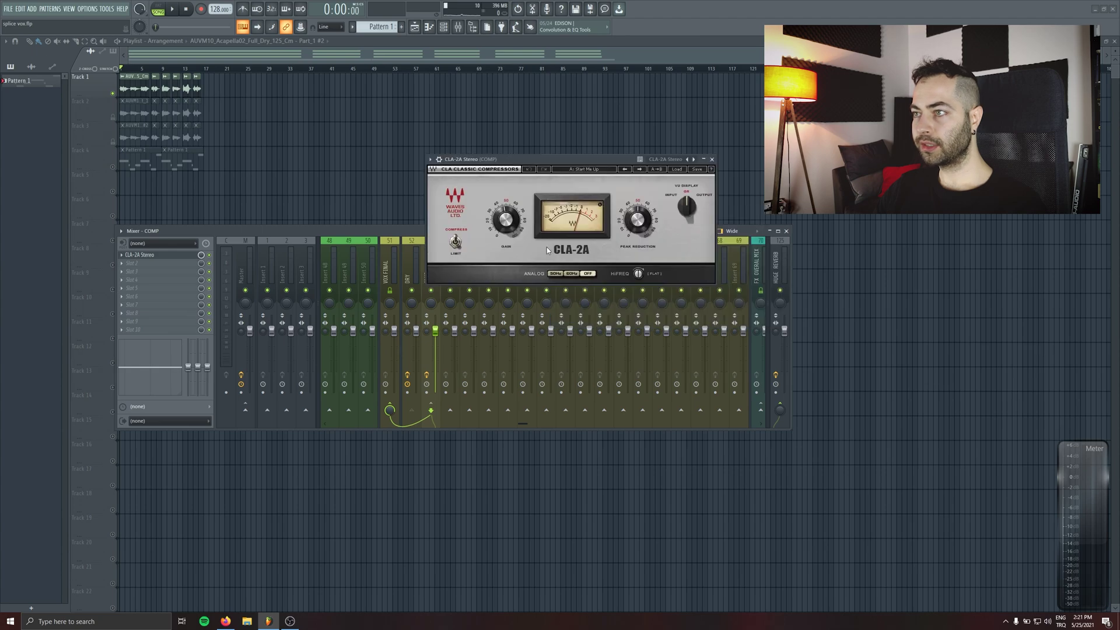
pyautogui.click(408, 258)
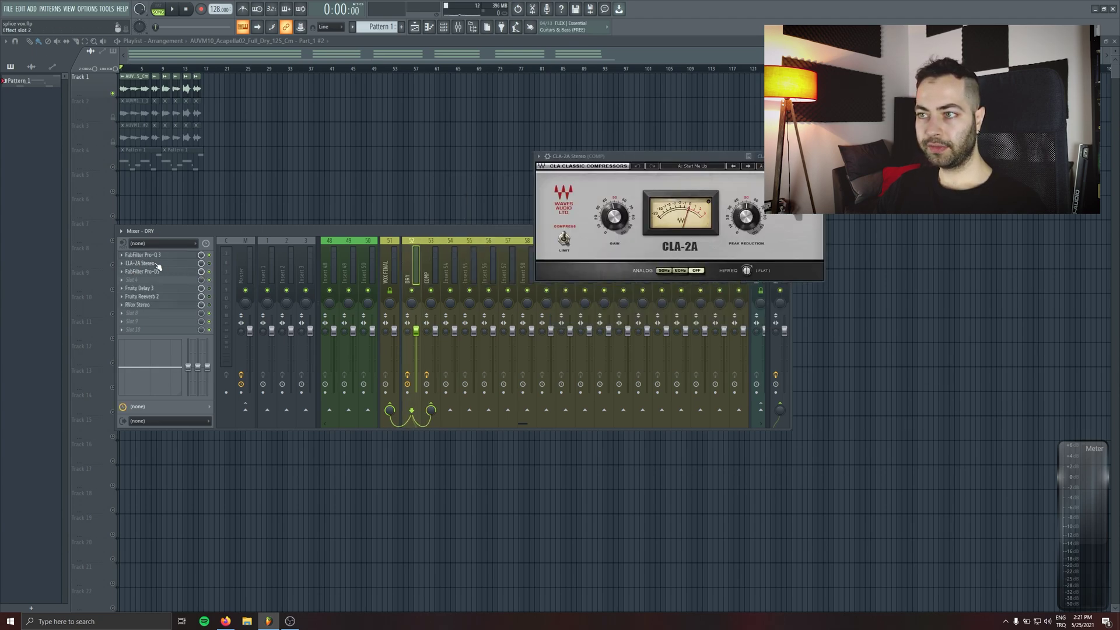
pyautogui.click(436, 270)
pyautogui.moveTo(601, 156); pyautogui.dragTo(490, 187)
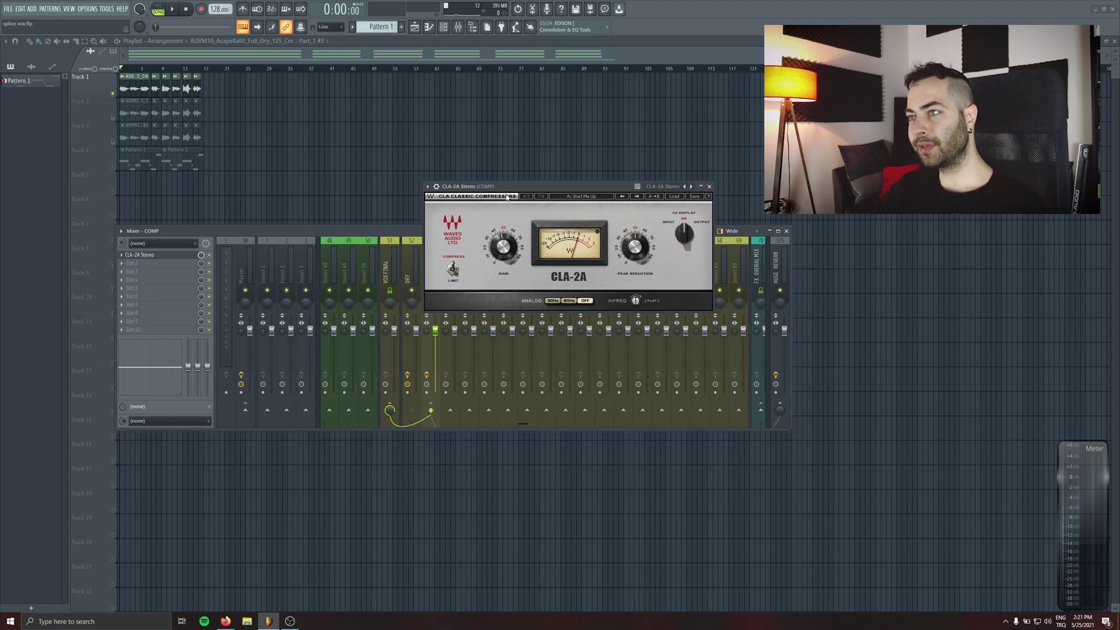
pyautogui.moveTo(490, 187); pyautogui.dragTo(575, 176)
# Raise the CLA-2A gain on COMP and set its peak reduction to about 57.24 while the vocal plays
pyautogui.press('space')
pyautogui.moveTo(584, 238); pyautogui.dragTo(584, 215)
pyautogui.moveTo(718, 236); pyautogui.dragTo(719, 225)
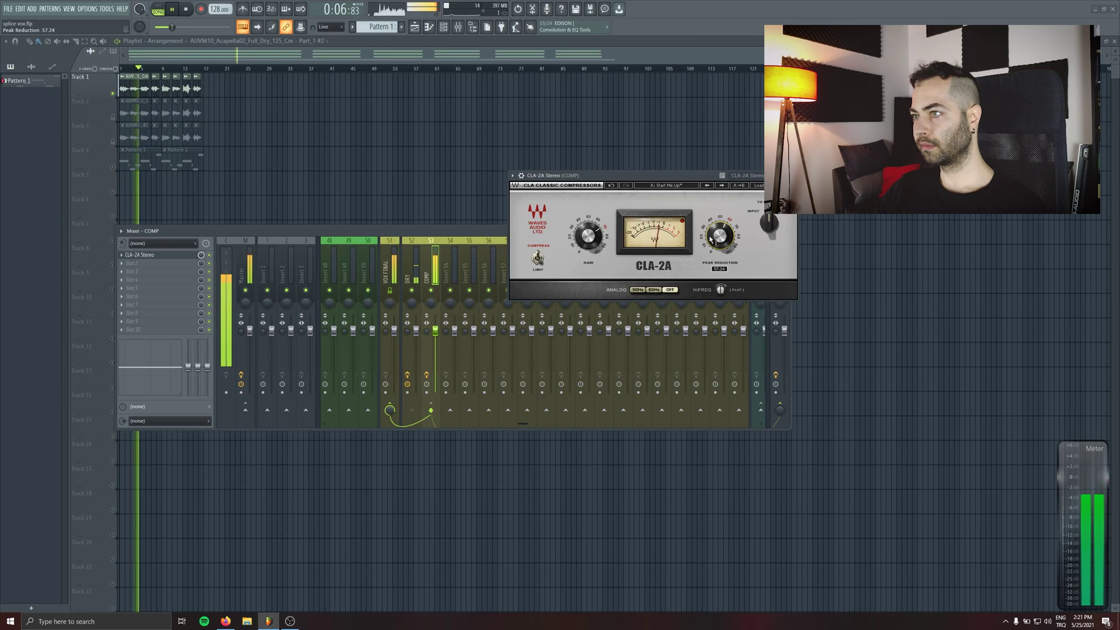
pyautogui.press('space')
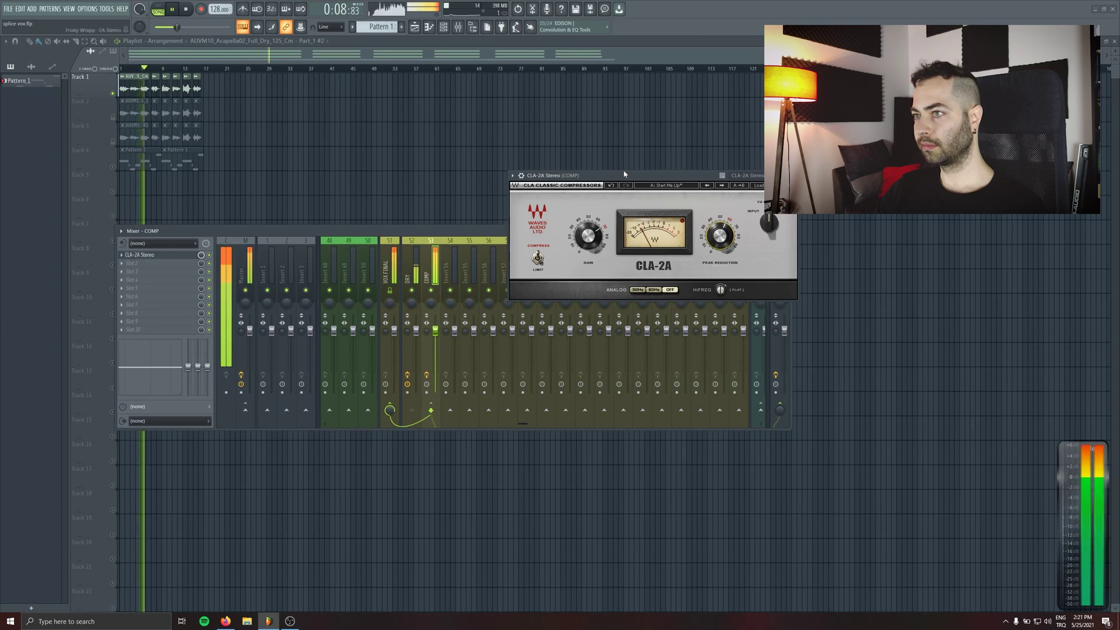
pyautogui.moveTo(621, 176); pyautogui.dragTo(584, 187)
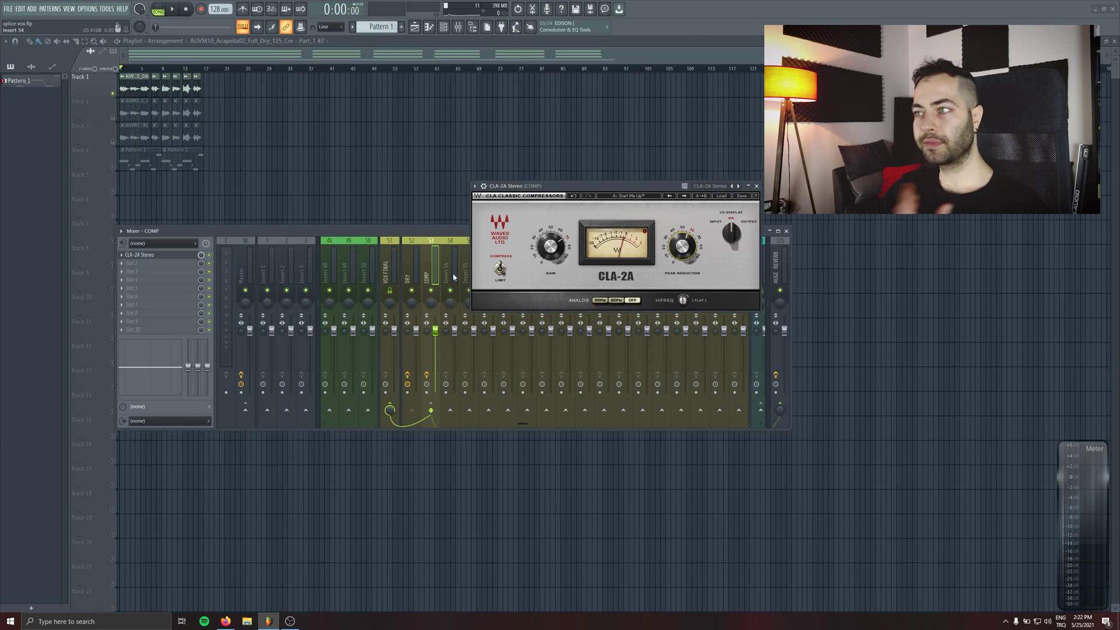
# Lower the COMP track's volume fader to 0%, compare its routing with DRY, and nudge the fader slightly up
pyautogui.moveTo(435, 330); pyautogui.dragTo(436, 393)
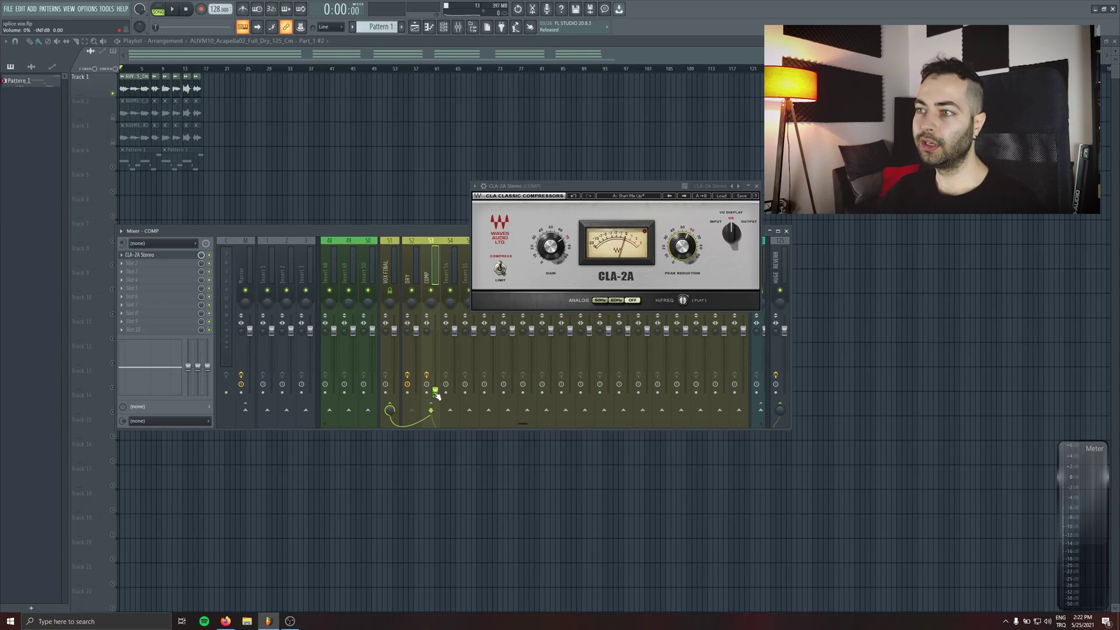
pyautogui.click(415, 270)
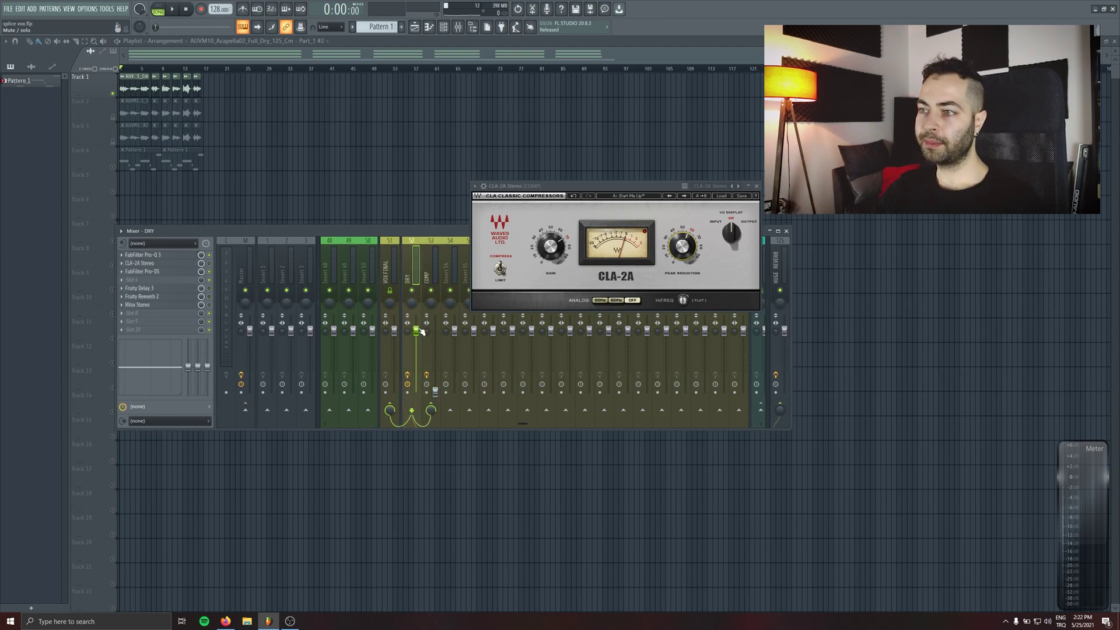
pyautogui.click(435, 391)
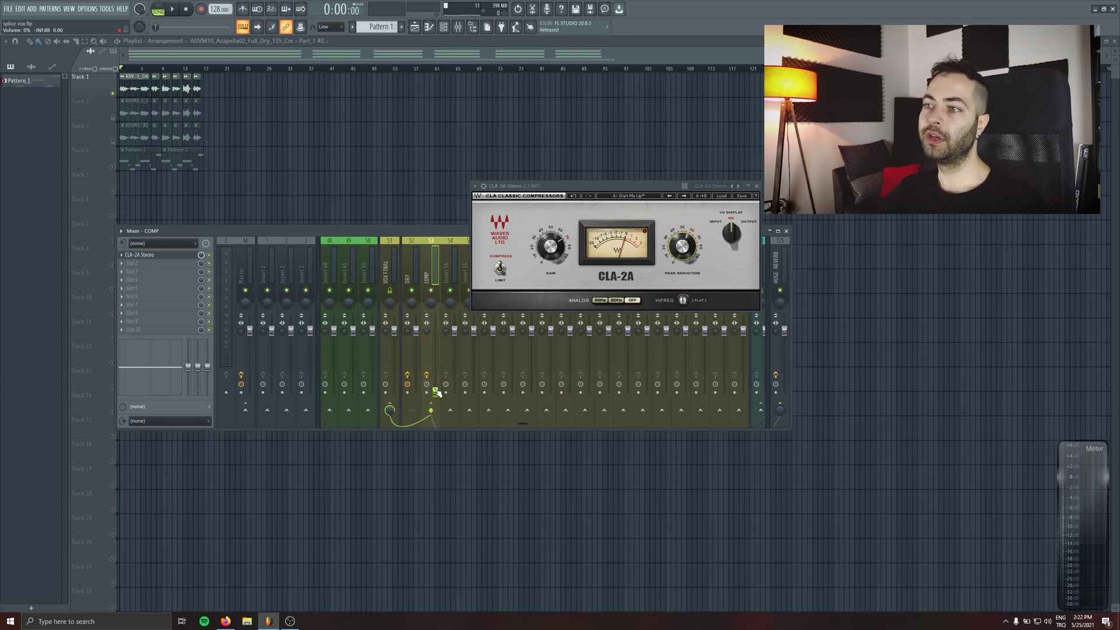
pyautogui.moveTo(436, 391); pyautogui.dragTo(436, 386)
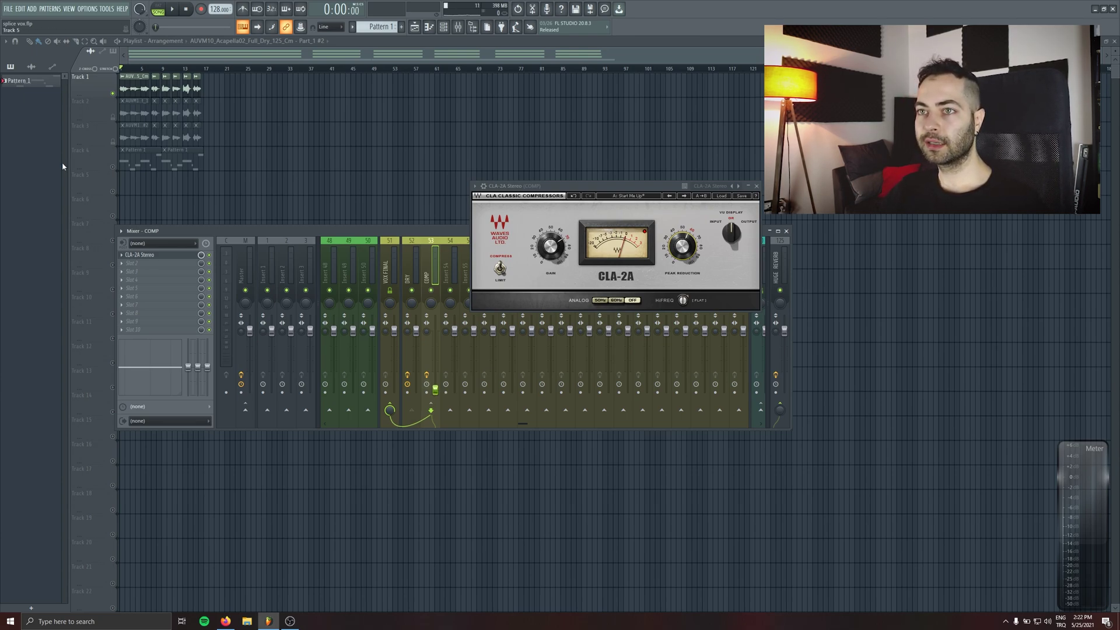
# Unmute playlist Track 4 and raise the COMP mixer fader to about 50% during playback
pyautogui.click(116, 166)
pyautogui.click(458, 28)
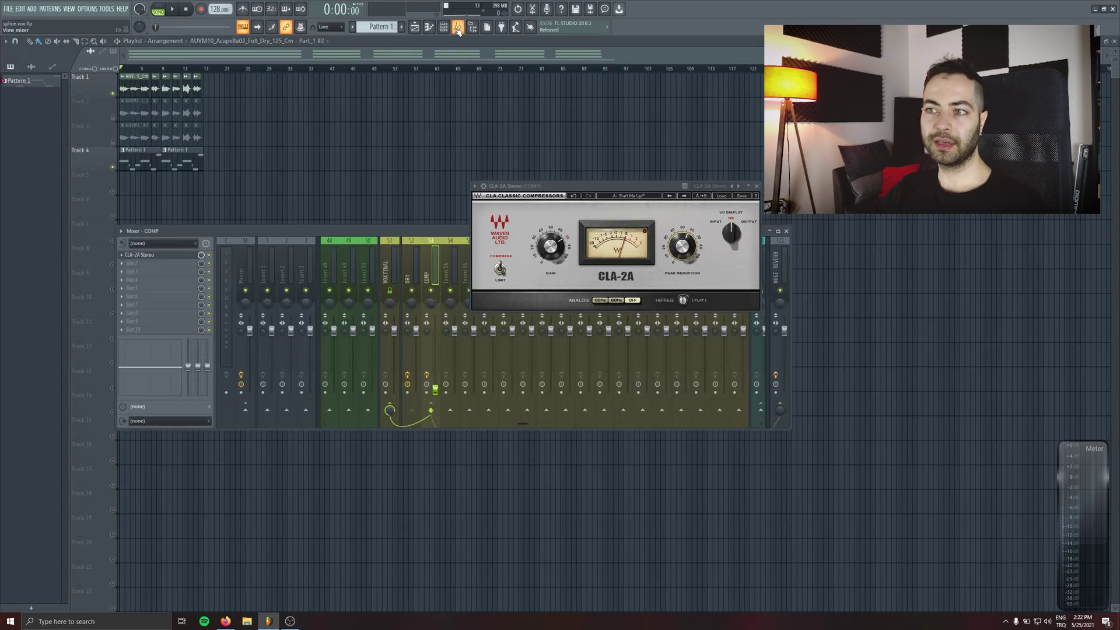
pyautogui.moveTo(435, 389); pyautogui.dragTo(435, 384)
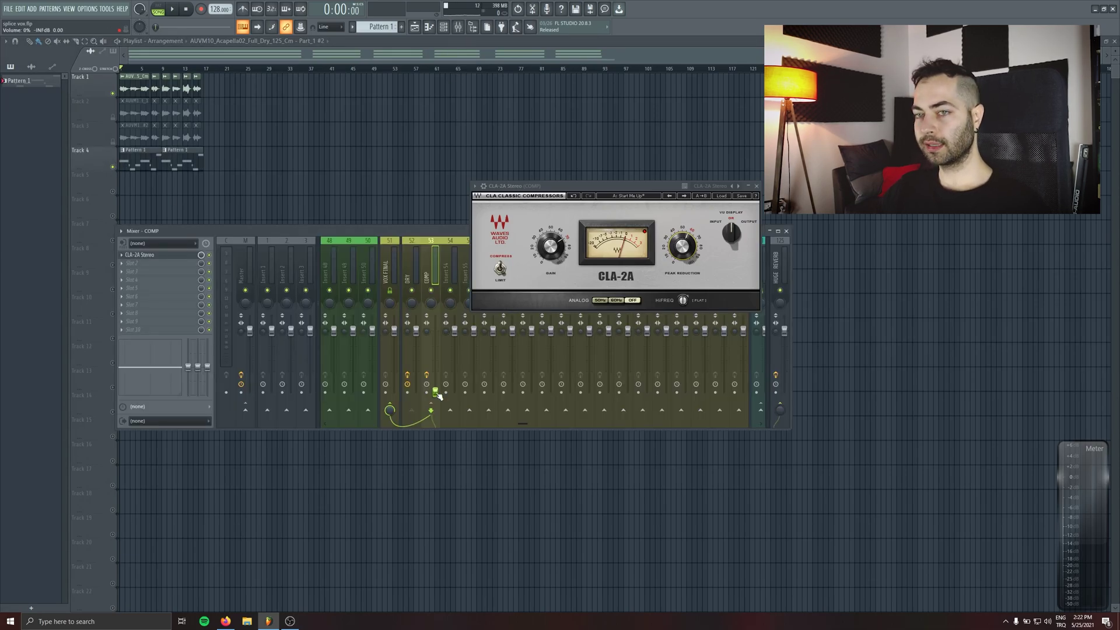
pyautogui.press('space')
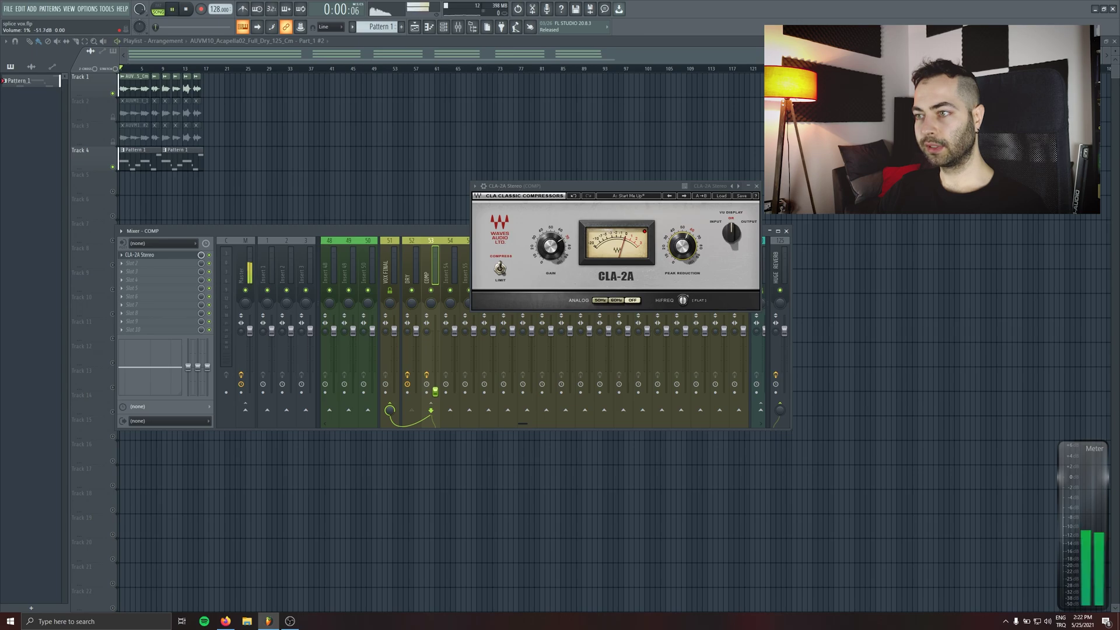
pyautogui.moveTo(435, 391); pyautogui.dragTo(435, 362)
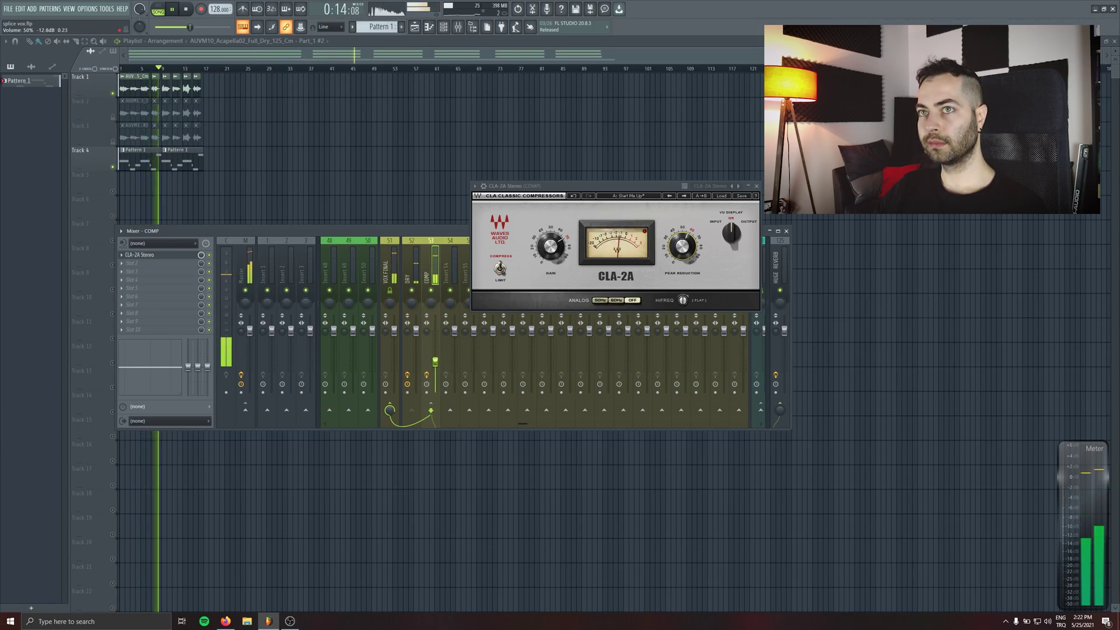
pyautogui.press('space')
# Review the VOX FINAL, DRY and COMP mixer tracks and close the CLA-2A Stereo window
pyautogui.click(411, 341)
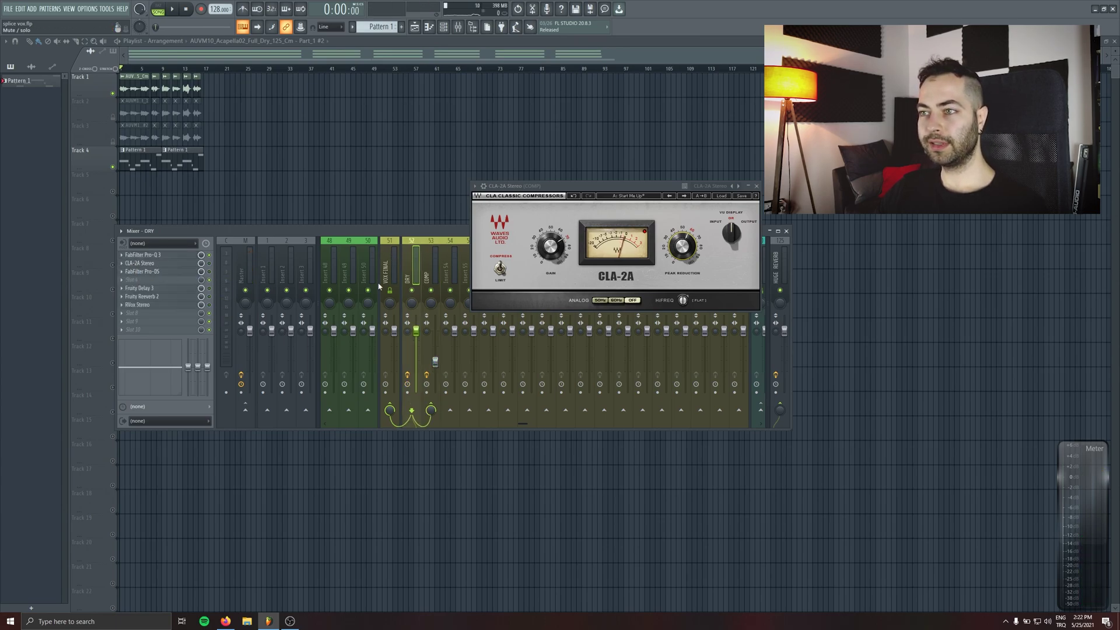
pyautogui.click(394, 259)
pyautogui.click(414, 266)
pyautogui.click(428, 265)
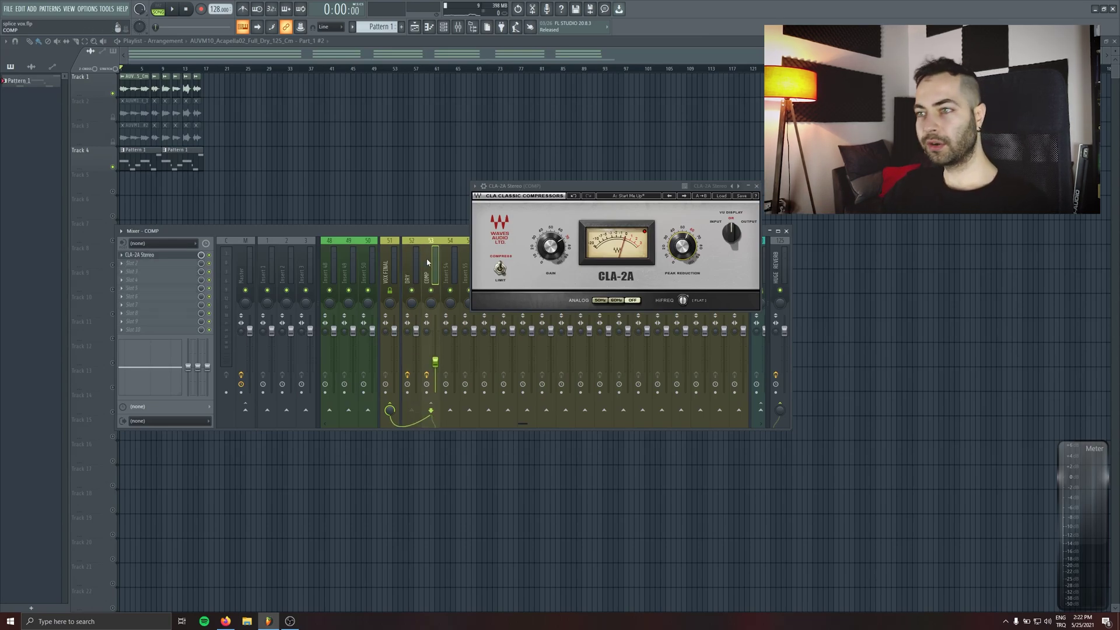
pyautogui.click(530, 182)
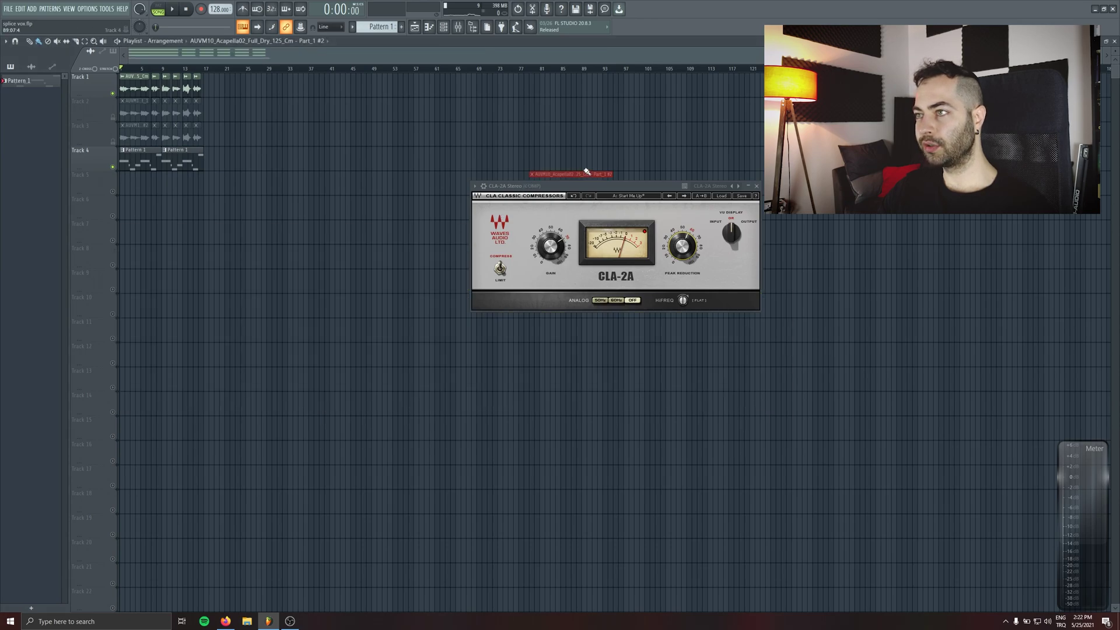
pyautogui.rightClick(586, 173)
pyautogui.moveTo(539, 186); pyautogui.dragTo(547, 172)
pyautogui.click(464, 26)
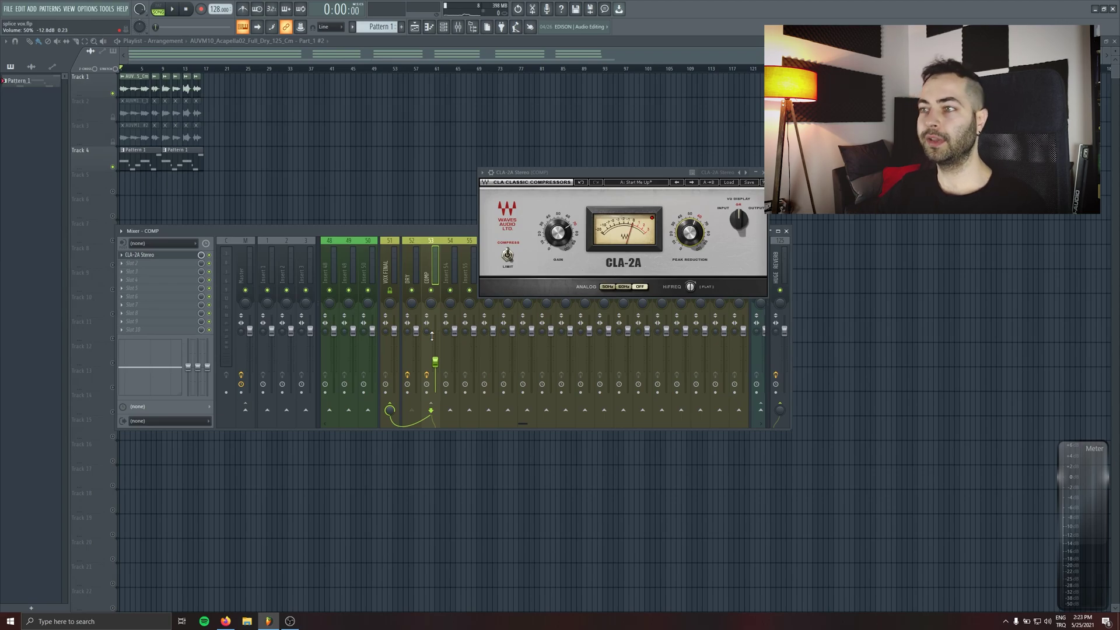
pyautogui.click(763, 173)
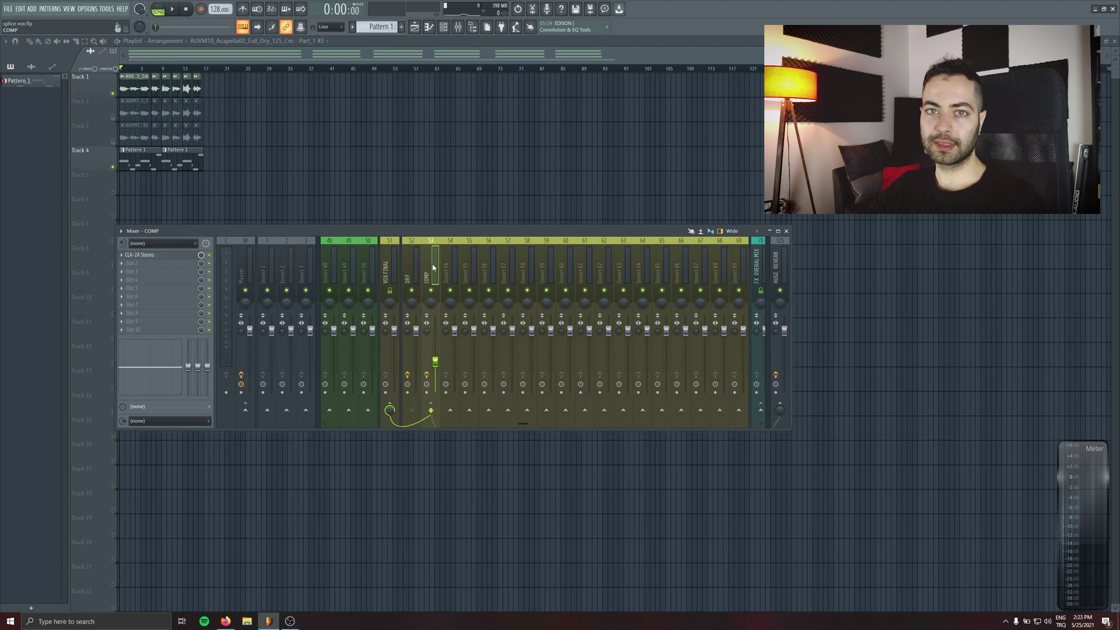
# Rename mixer track Insert 54 as CHORUS and enable a send to it from DRY
pyautogui.click(447, 263)
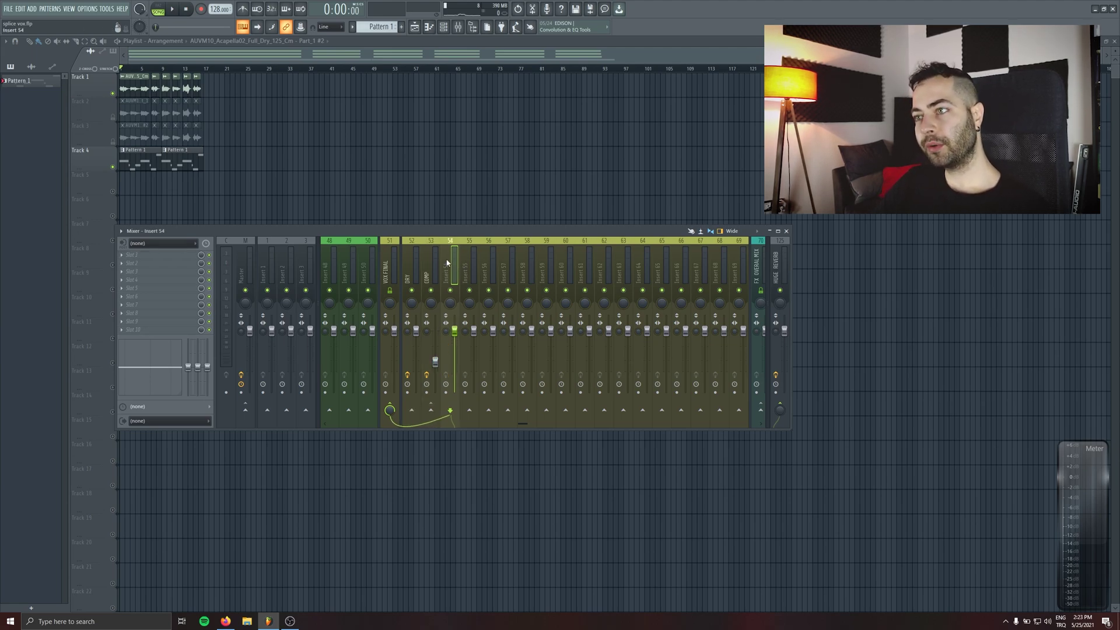
pyautogui.press('F2')
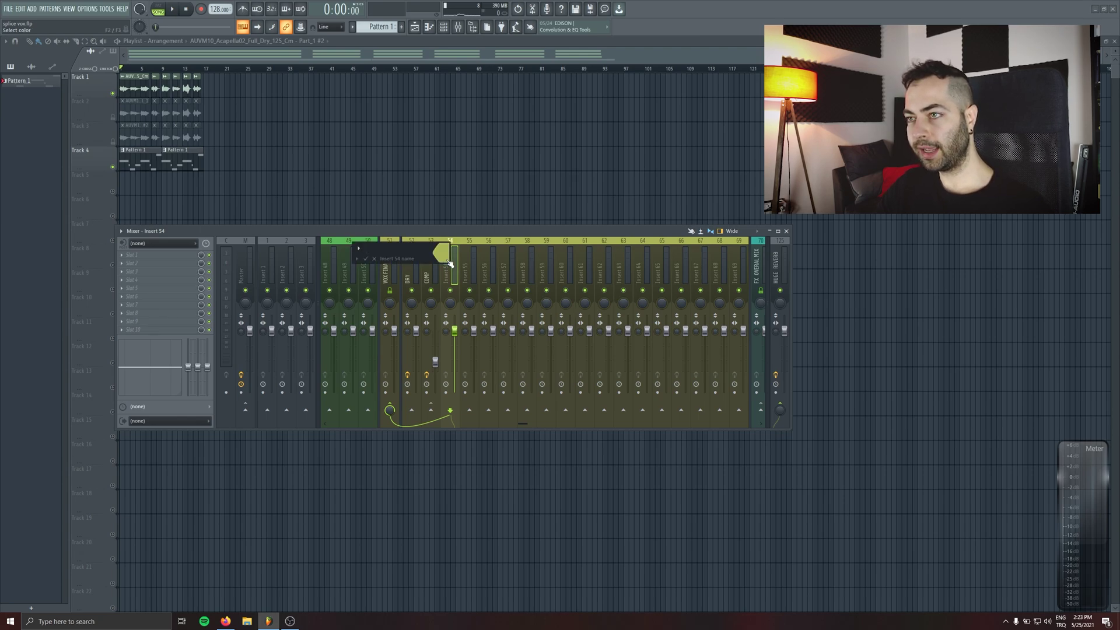
pyautogui.write('CHORUS')
pyautogui.press('Return')
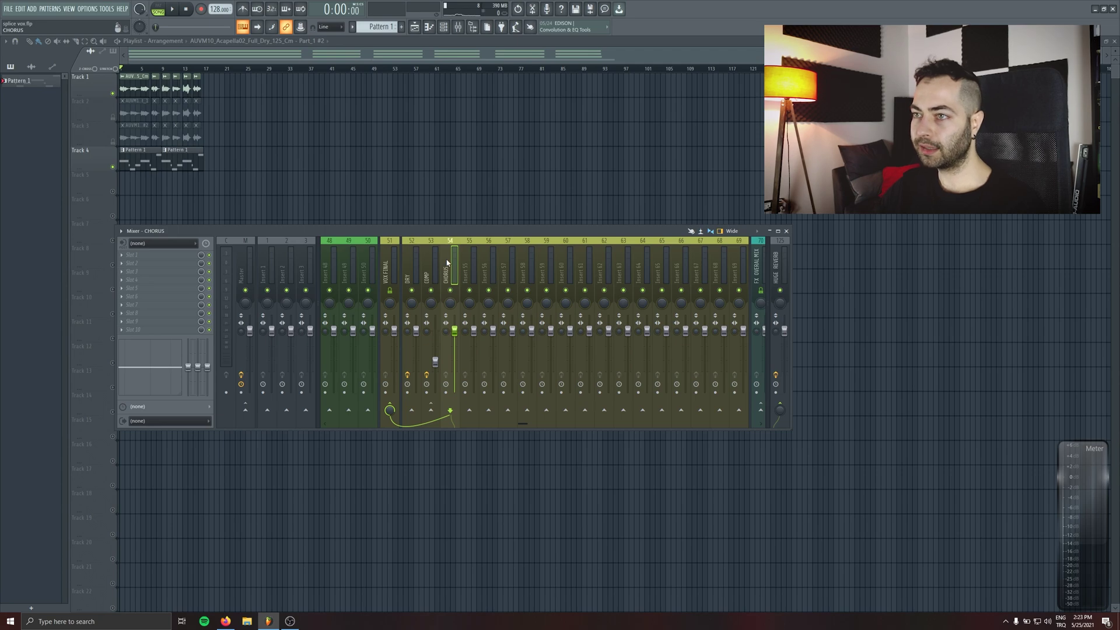
pyautogui.click(411, 261)
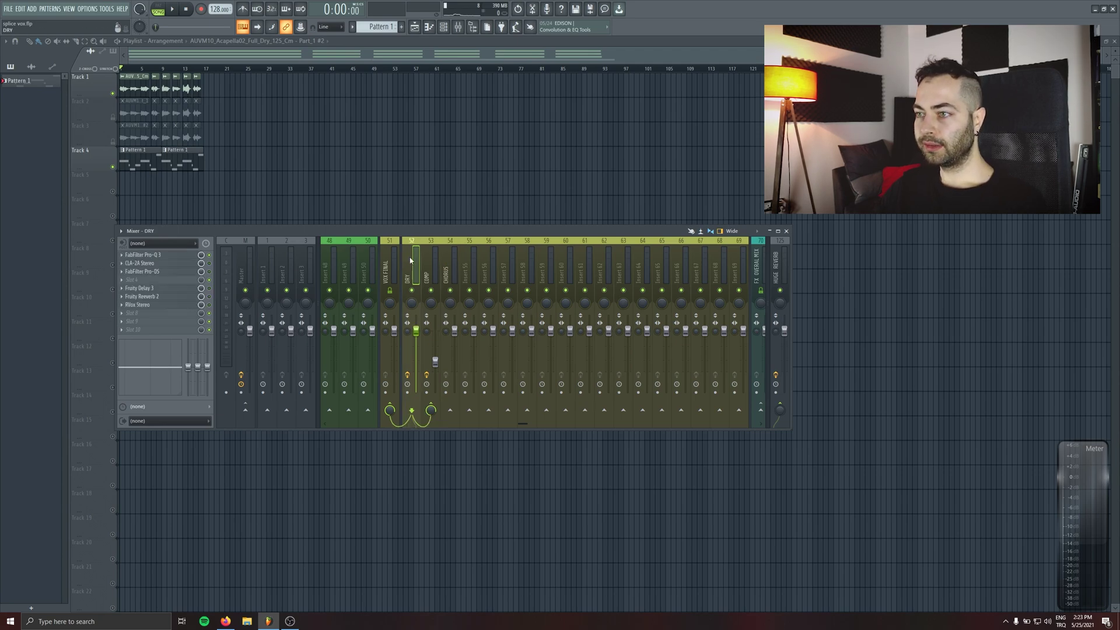
pyautogui.click(449, 410)
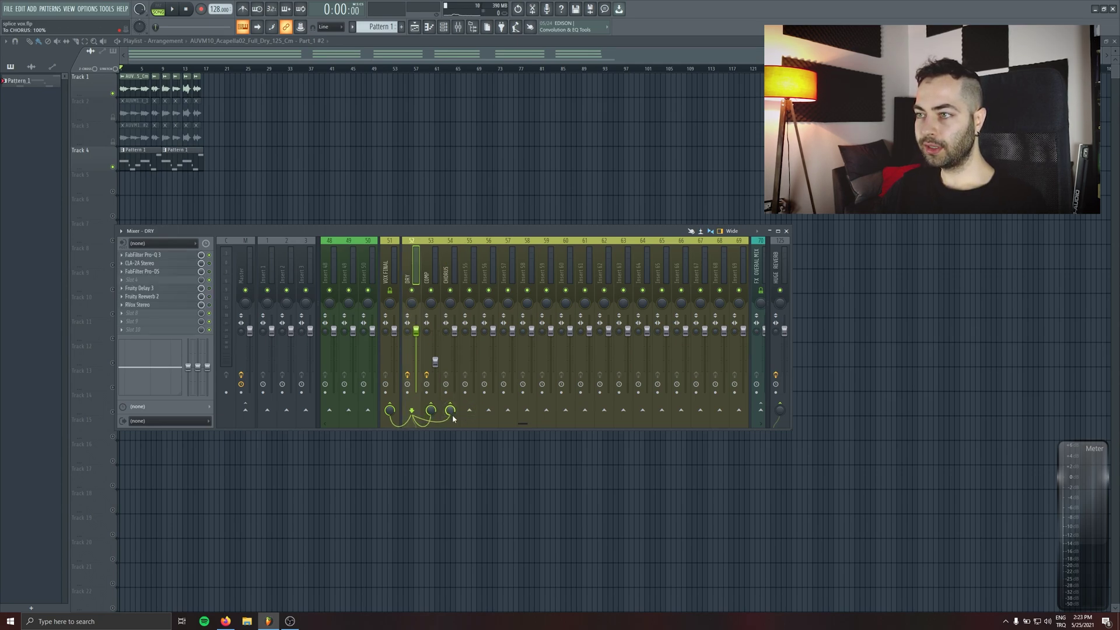
# Load Fruity Chorus in the first effect slot of CHORUS and set its wet only option to yes
pyautogui.click(446, 274)
pyautogui.click(161, 254)
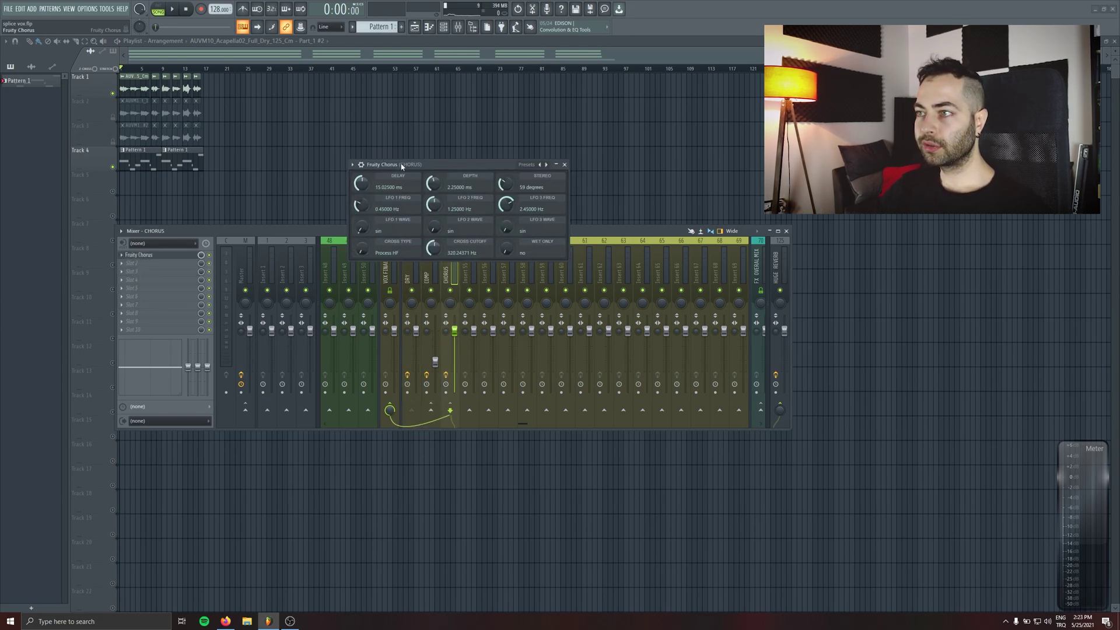
pyautogui.moveTo(401, 166); pyautogui.dragTo(359, 158)
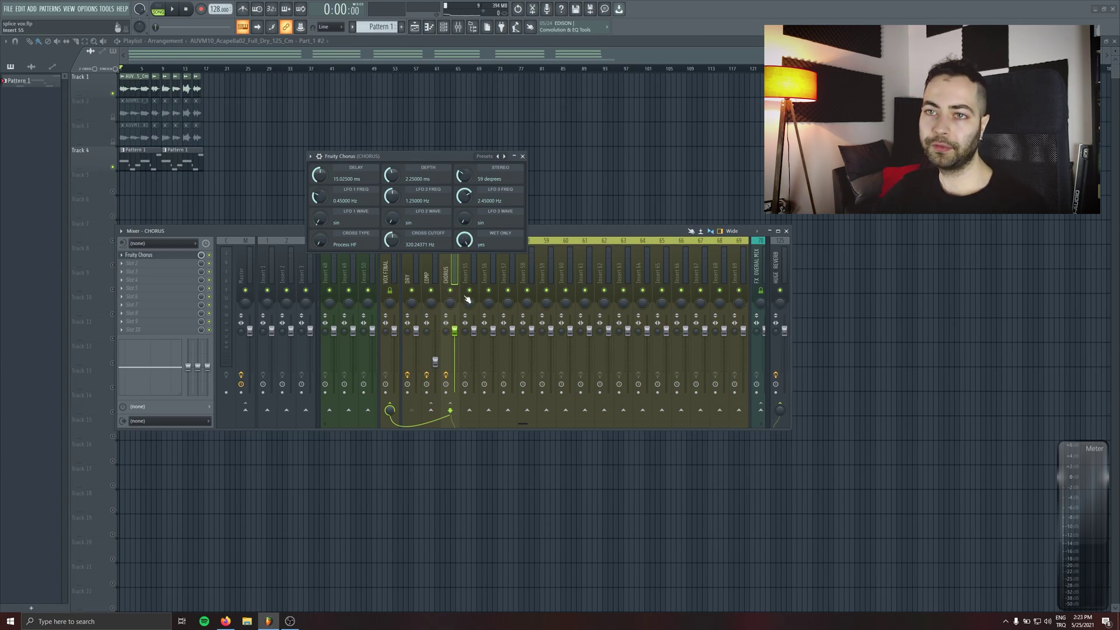
pyautogui.moveTo(440, 165); pyautogui.dragTo(520, 124)
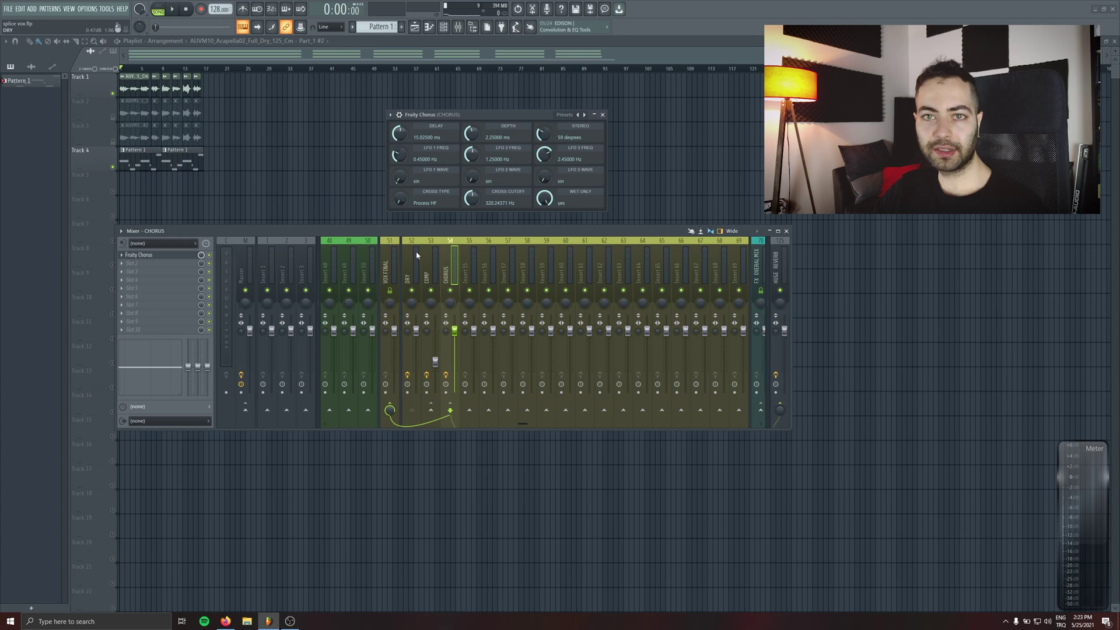
# Mute the COMP track and set the DRY send to VOX FINAL to 0% to isolate the chorus signal
pyautogui.click(417, 255)
pyautogui.click(451, 262)
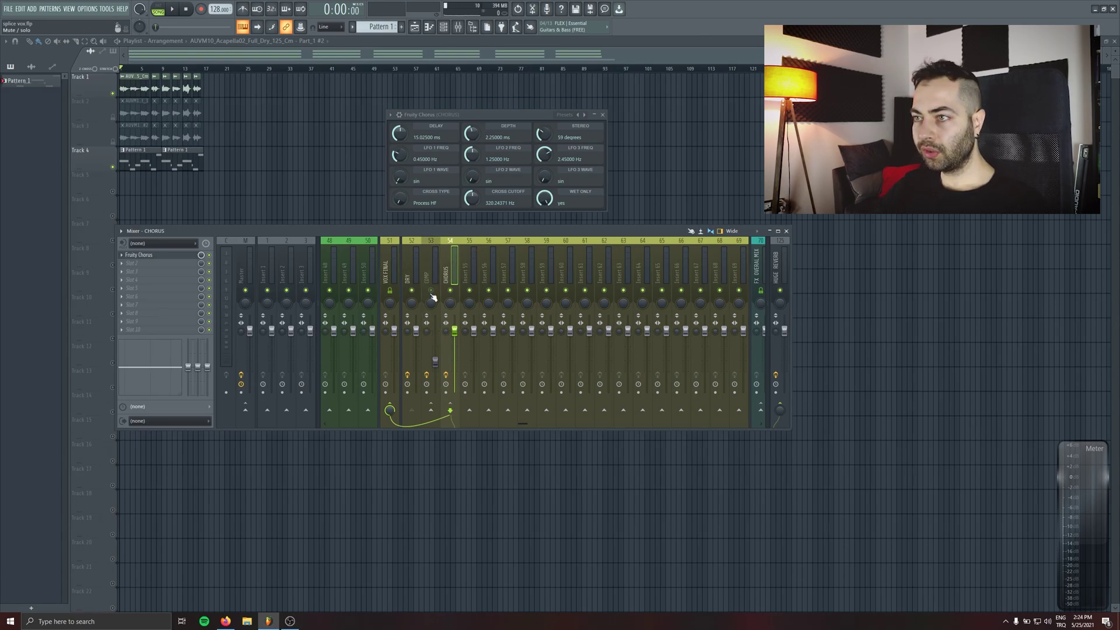
pyautogui.click(412, 274)
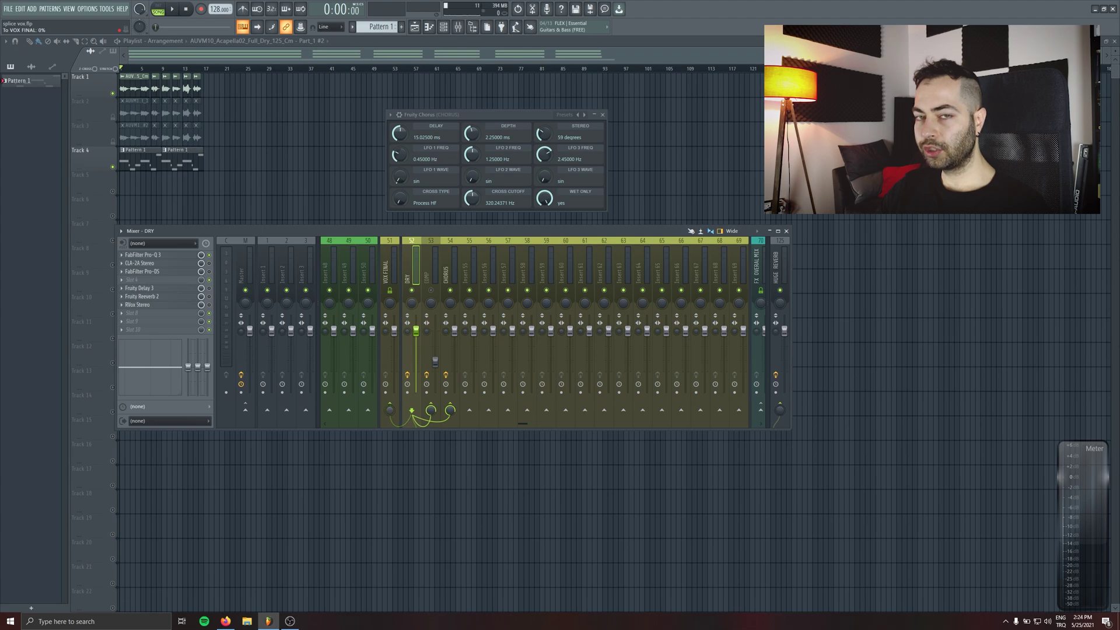
pyautogui.click(454, 298)
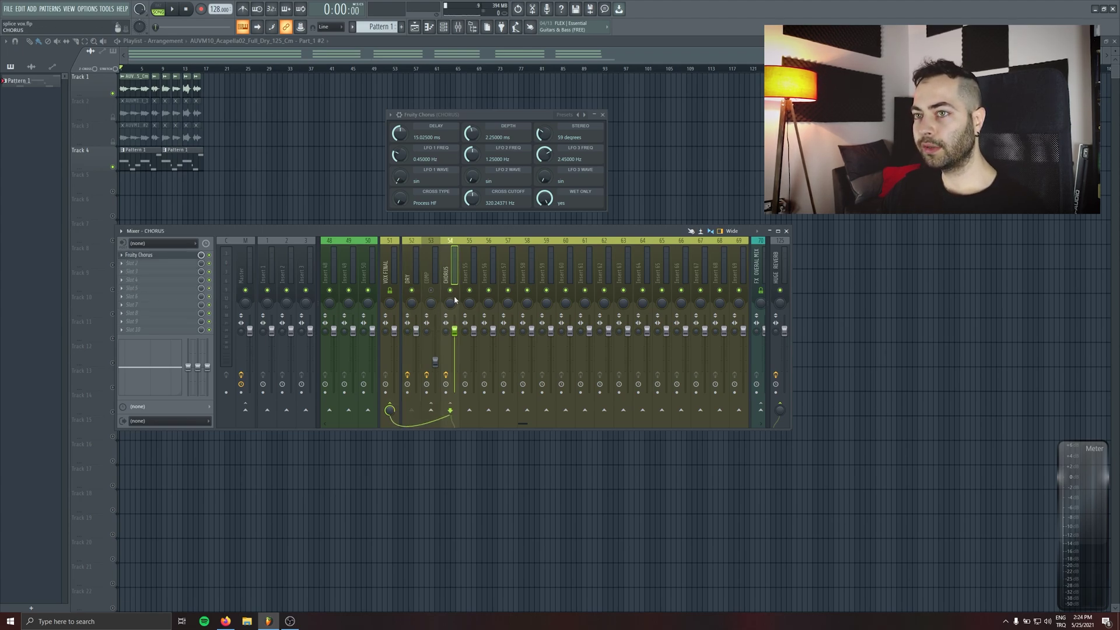
# Play the isolated chorus vocal while raising the CHORUS and VOX FINAL faders to 125%
pyautogui.press('space')
pyautogui.moveTo(462, 351); pyautogui.dragTo(461, 338)
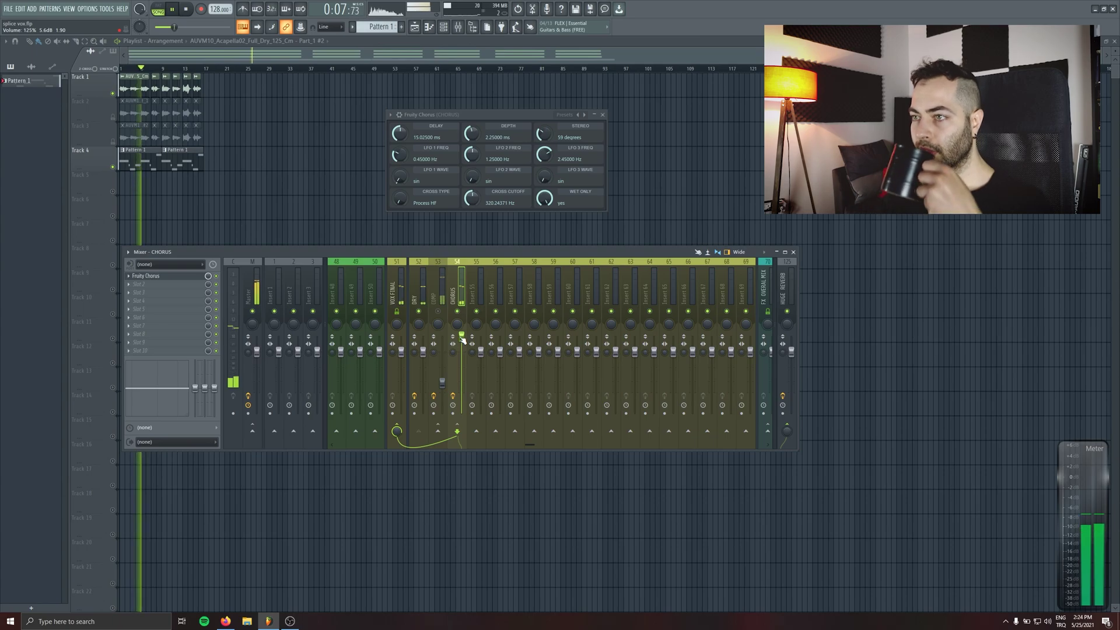
pyautogui.click(401, 337)
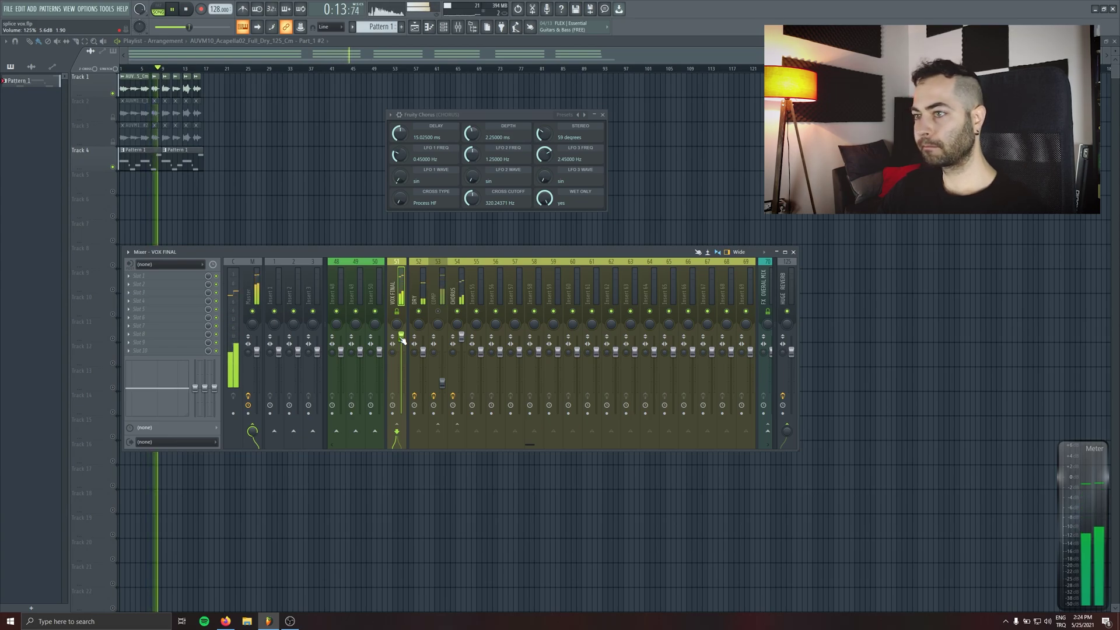
pyautogui.press('space')
# Restore the DRY send and the muted COMP track, and bring the CHORUS fader up from 0% to 100% during playback
pyautogui.click(417, 293)
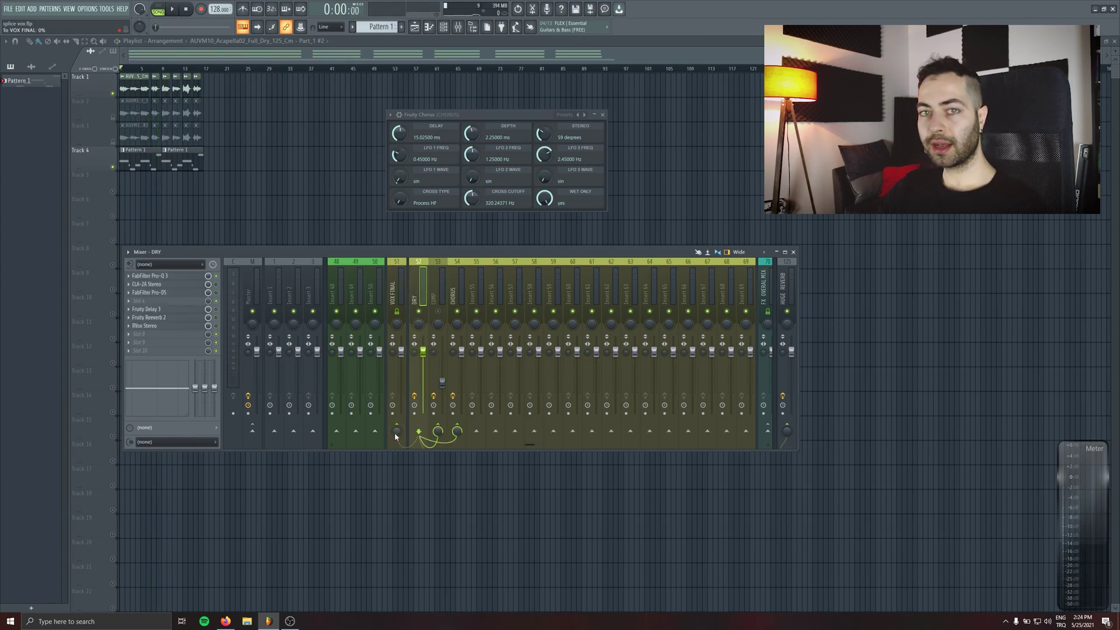
pyautogui.click(455, 297)
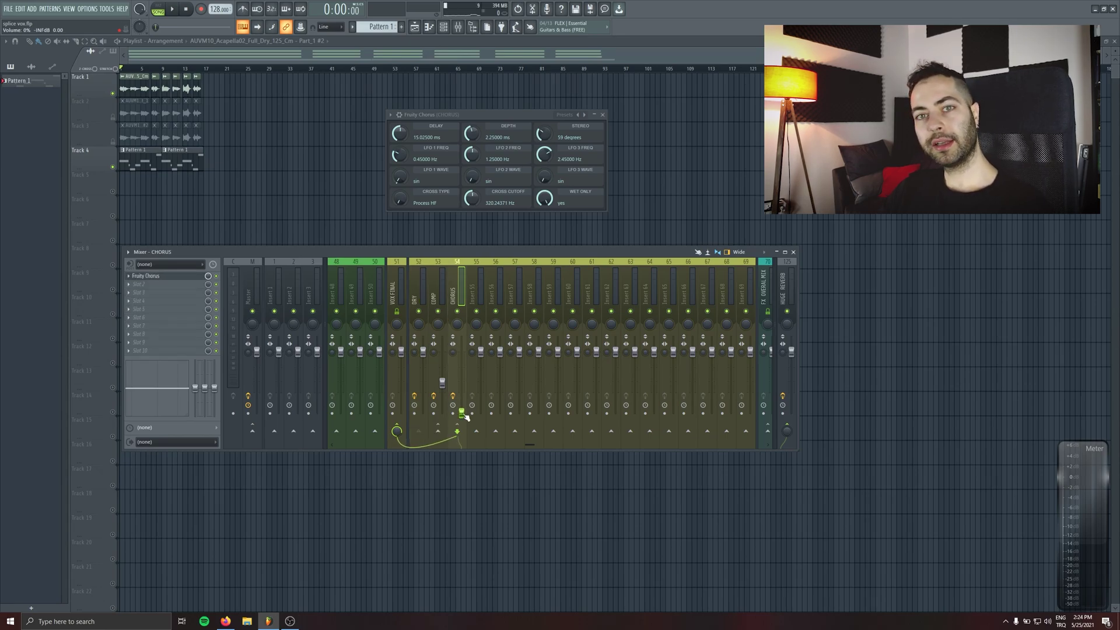
pyautogui.press('space')
pyautogui.moveTo(462, 413); pyautogui.dragTo(461, 351)
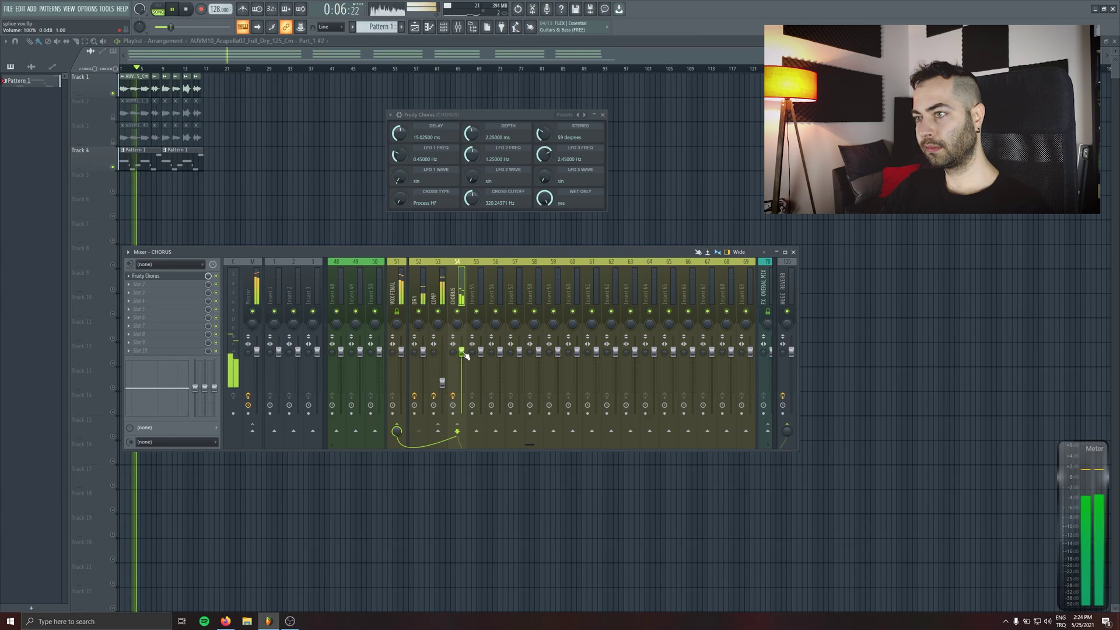
pyautogui.moveTo(471, 113); pyautogui.dragTo(472, 123)
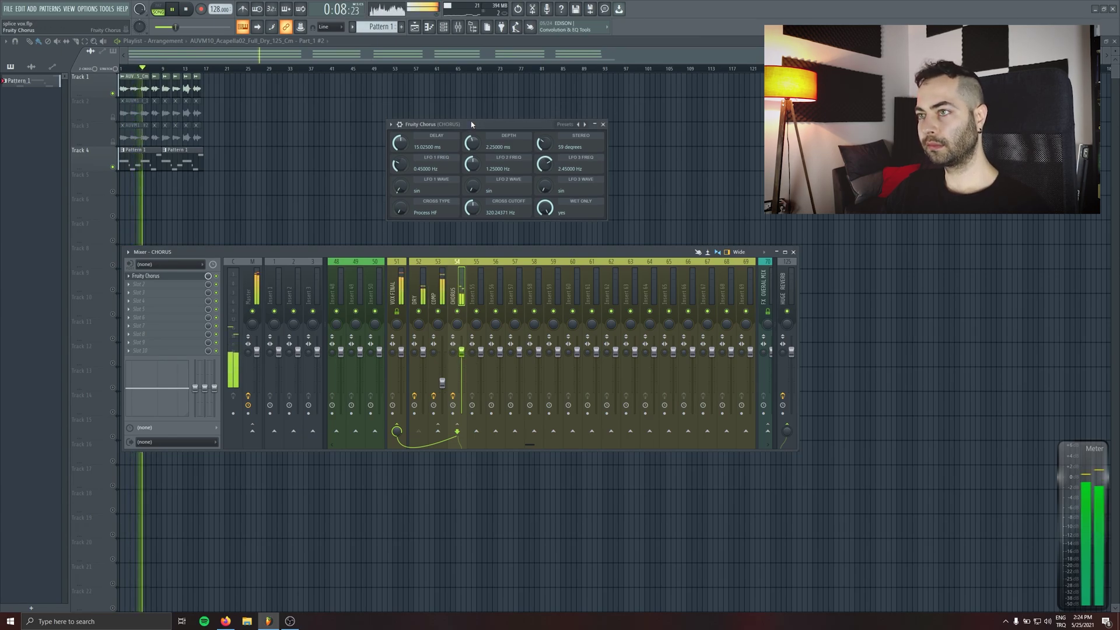
pyautogui.press('space')
# Select the DRY and COMP mixer tracks together
pyautogui.click(147, 282)
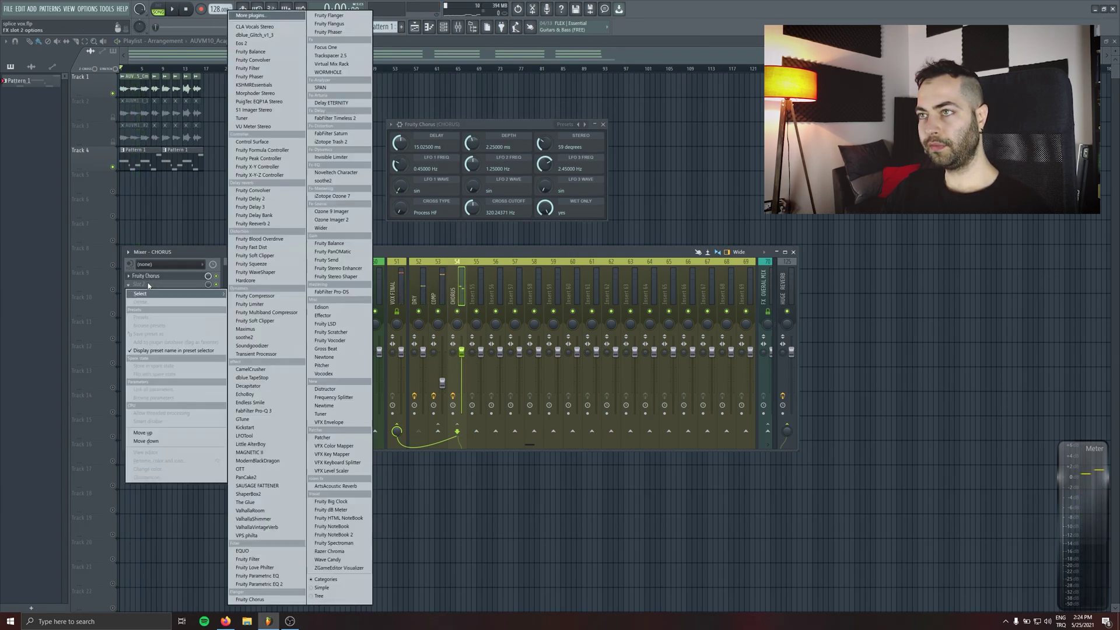
pyautogui.click(483, 257)
pyautogui.click(428, 299)
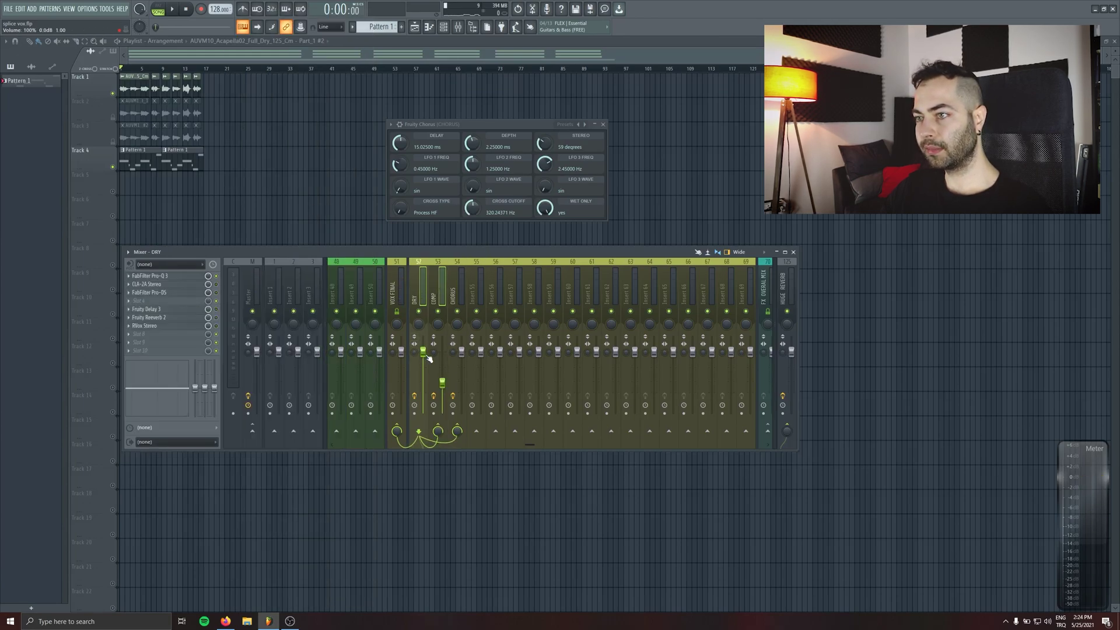
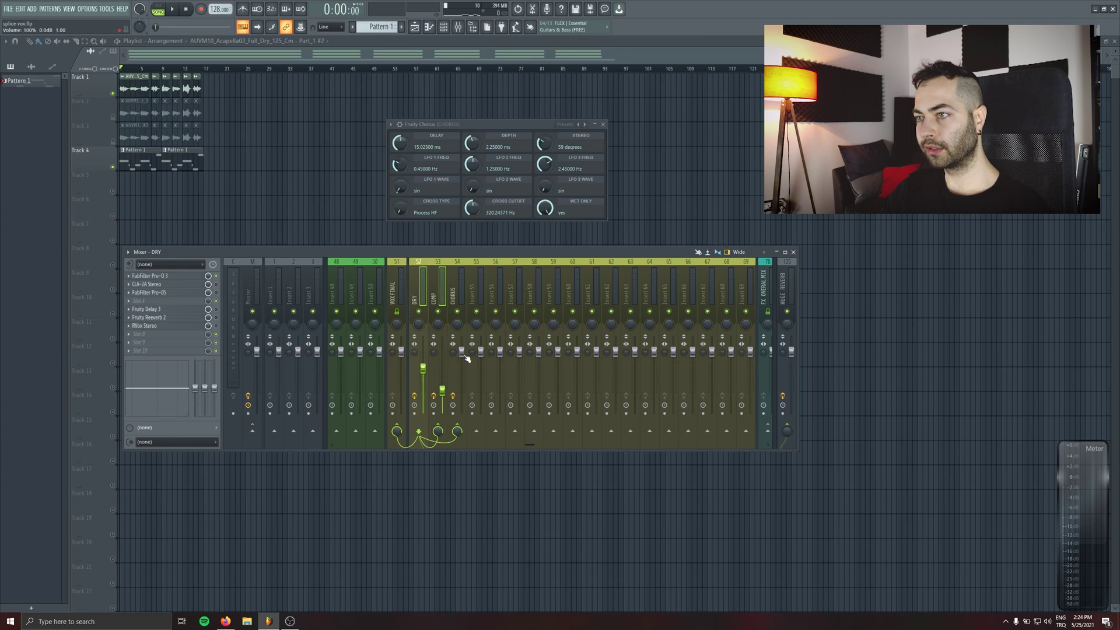
# Rebalance the vocal blend during playback, trying CHORUS at 125%, returning it to 100%, and slightly raising the DRY and COMP faders together
pyautogui.press('space')
pyautogui.click(464, 341)
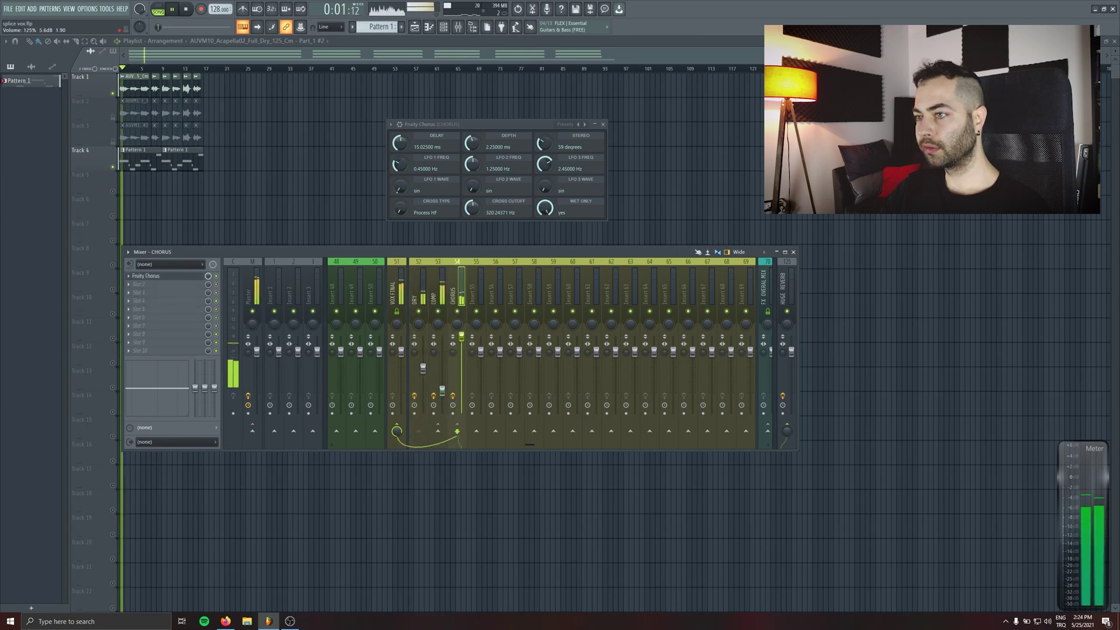
pyautogui.keyDown('alt'); pyautogui.click(463, 338); pyautogui.keyUp('alt')
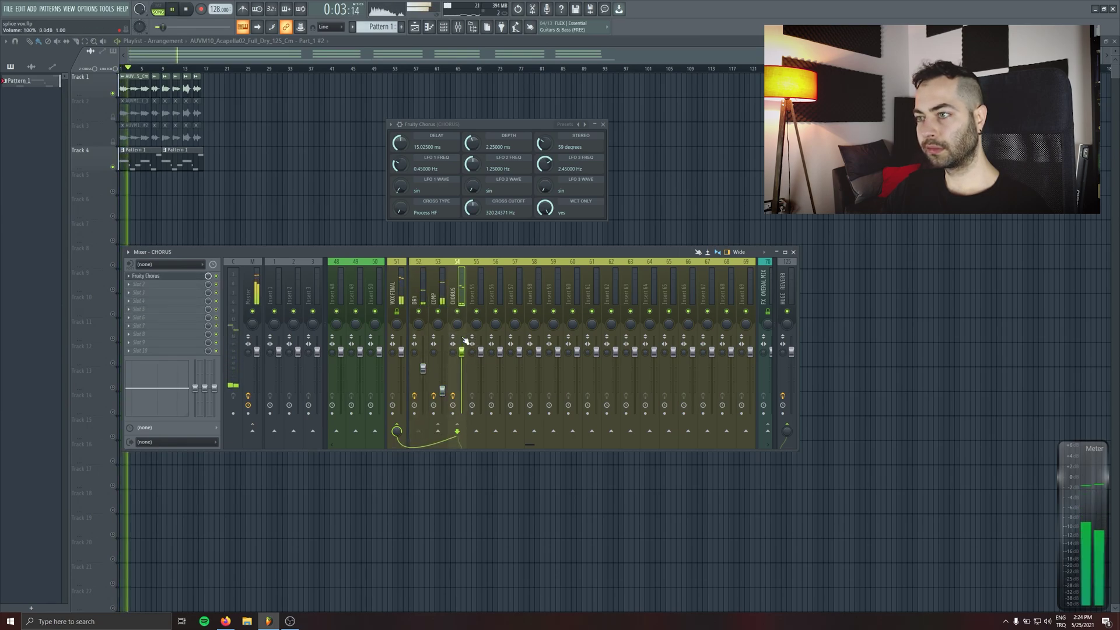
pyautogui.click(424, 357)
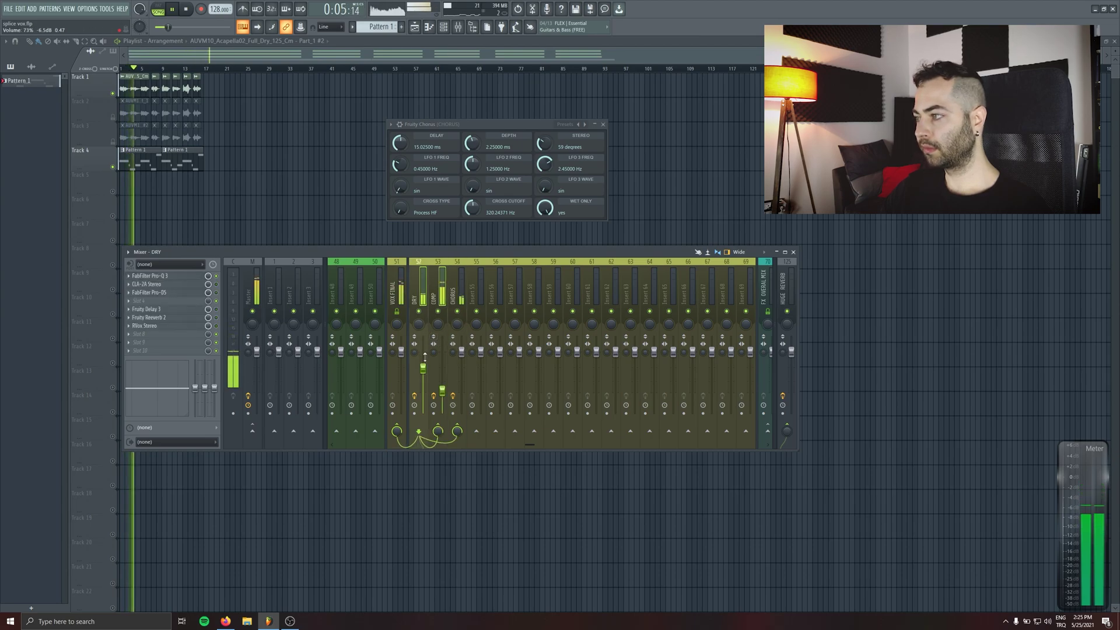
pyautogui.press('space')
# Add Fruity Limiter after Fruity Chorus on the CHORUS track and set its gain to about 12.3 dB while auditioning the mix
pyautogui.click(450, 321)
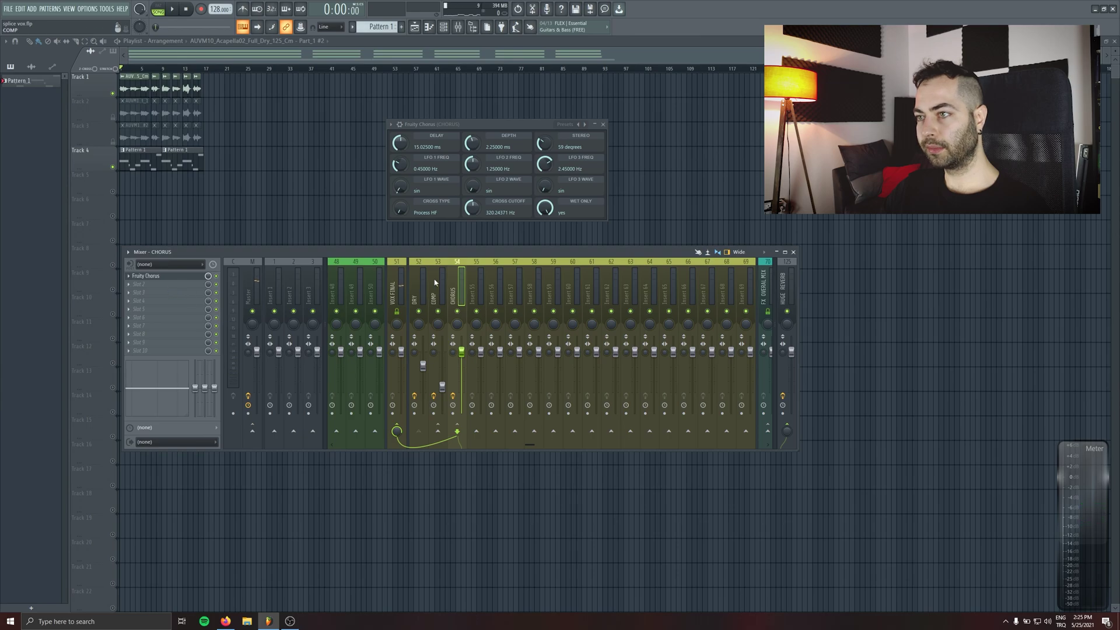
pyautogui.click(140, 284)
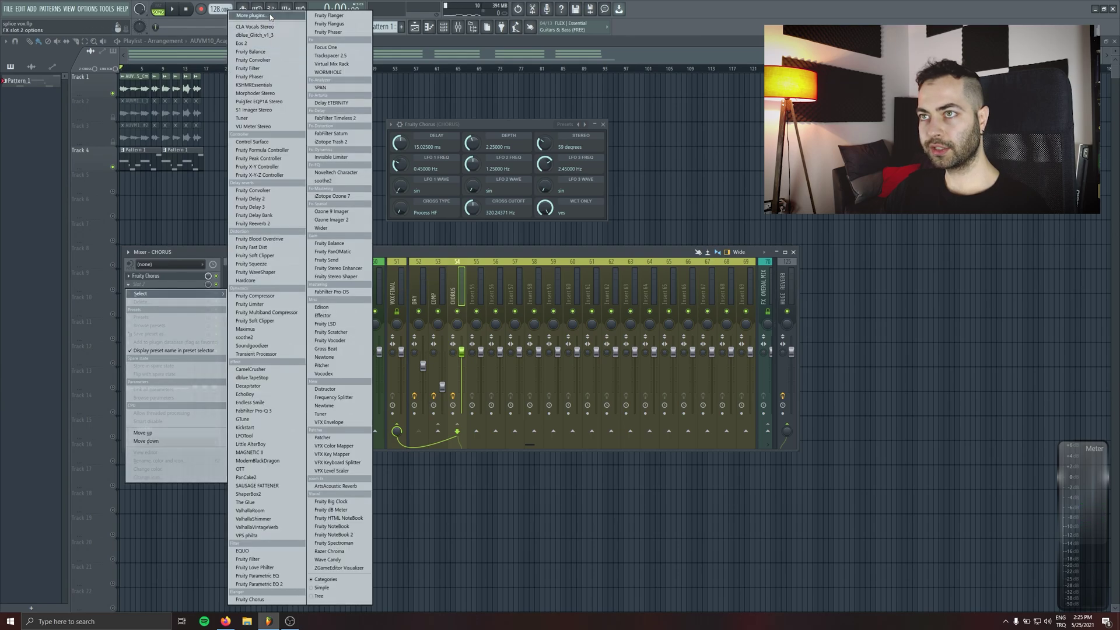
pyautogui.click(270, 304)
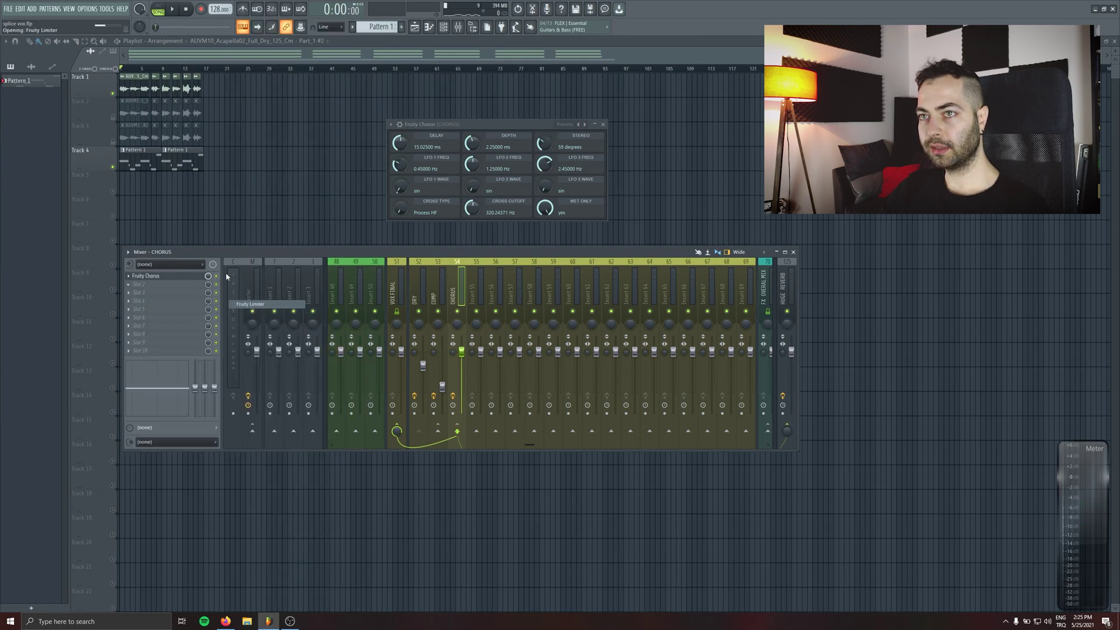
pyautogui.press('space')
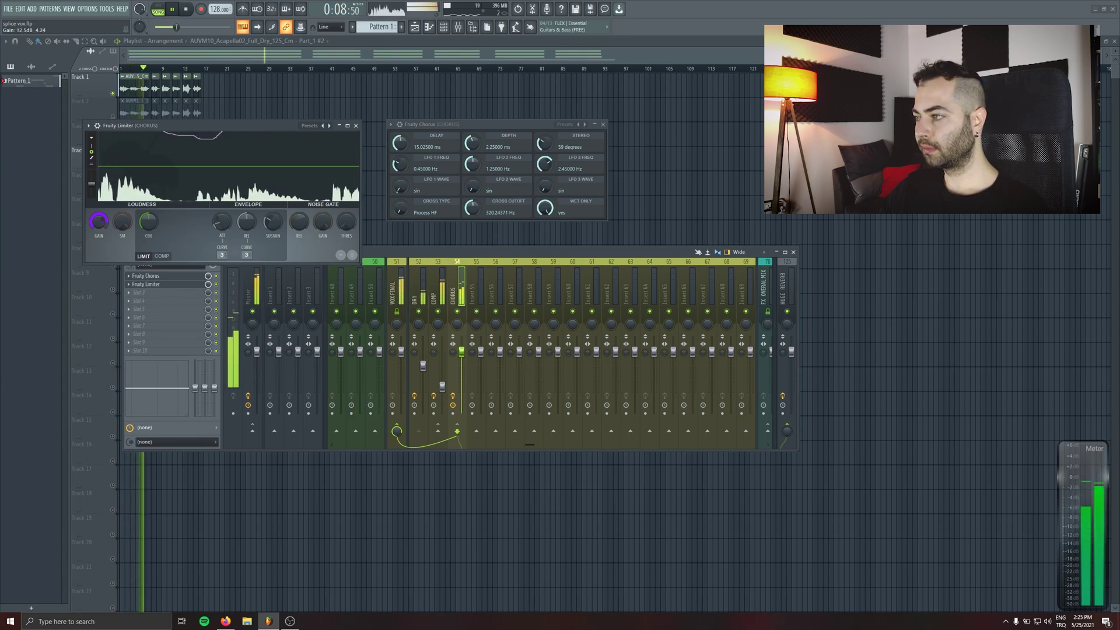
pyautogui.moveTo(105, 226); pyautogui.dragTo(105, 223)
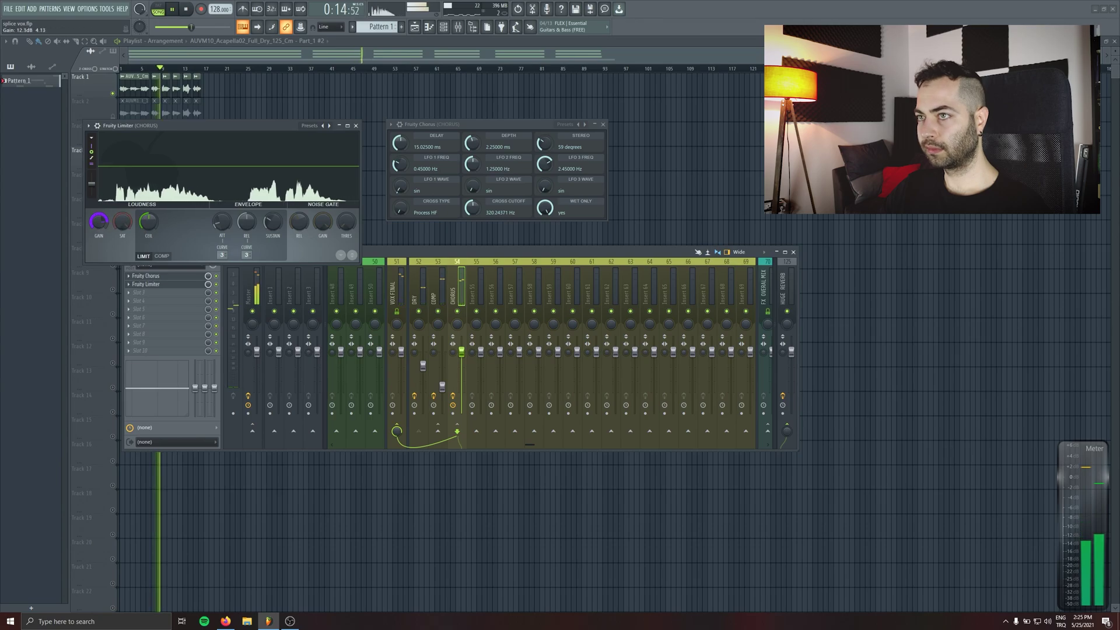
pyautogui.click(356, 125)
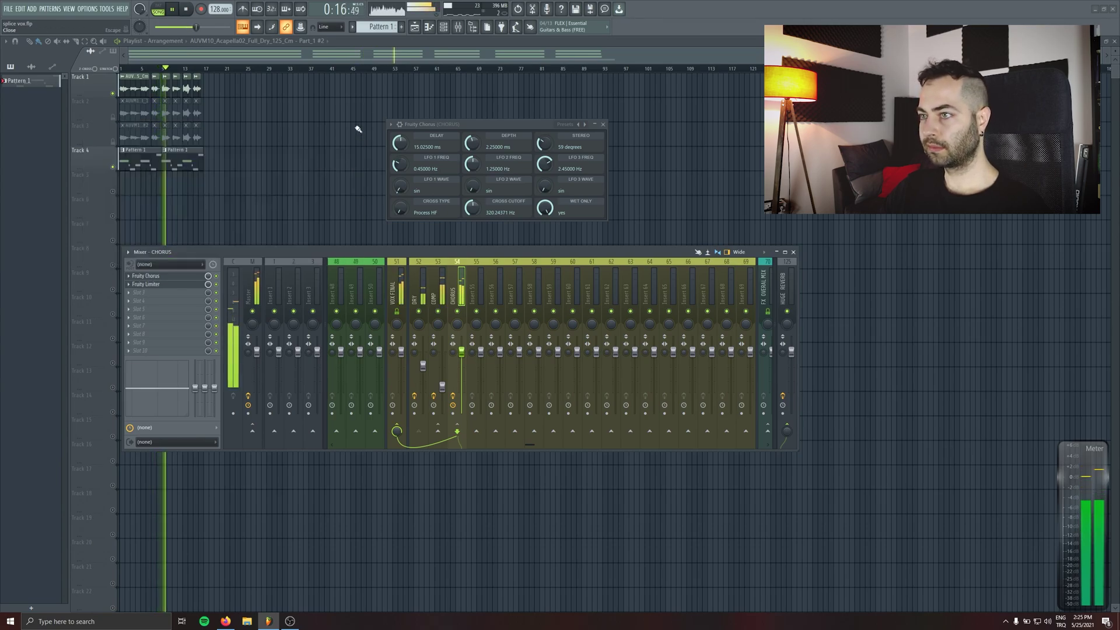
pyautogui.click(456, 312)
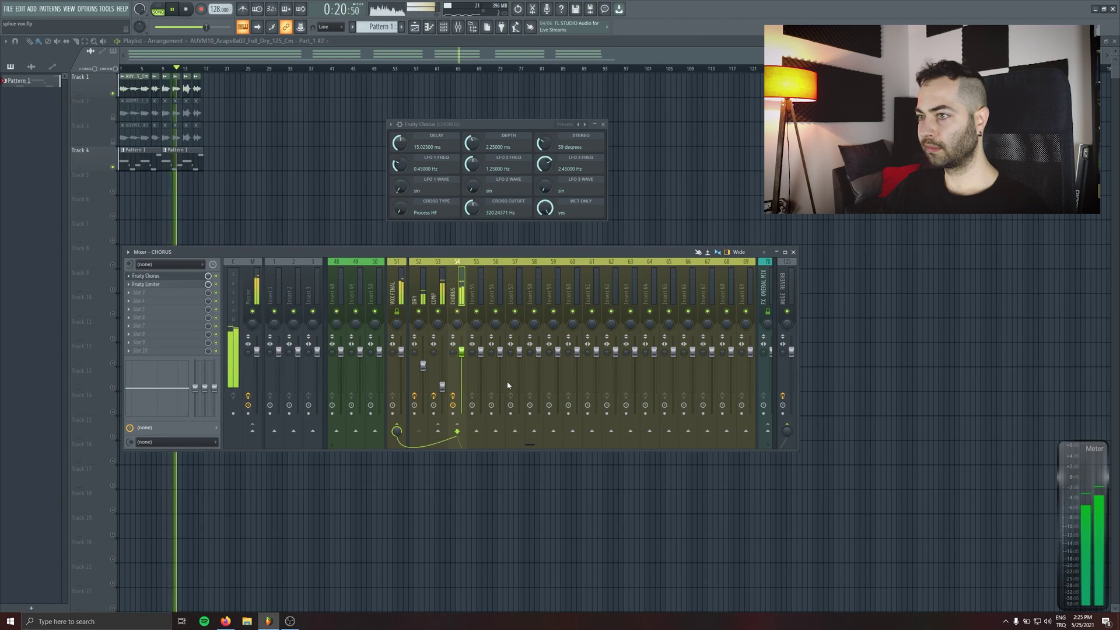
pyautogui.press('space')
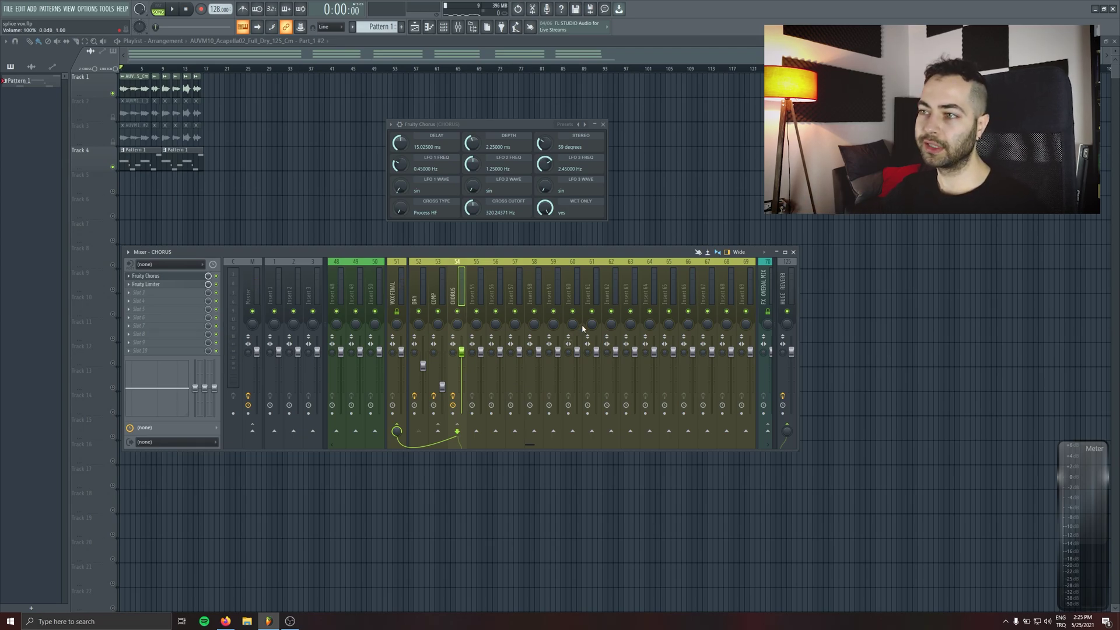
# Copy the RVox Stereo plugin with its settings from the DRY track to the VOX FINAL track
pyautogui.click(403, 280)
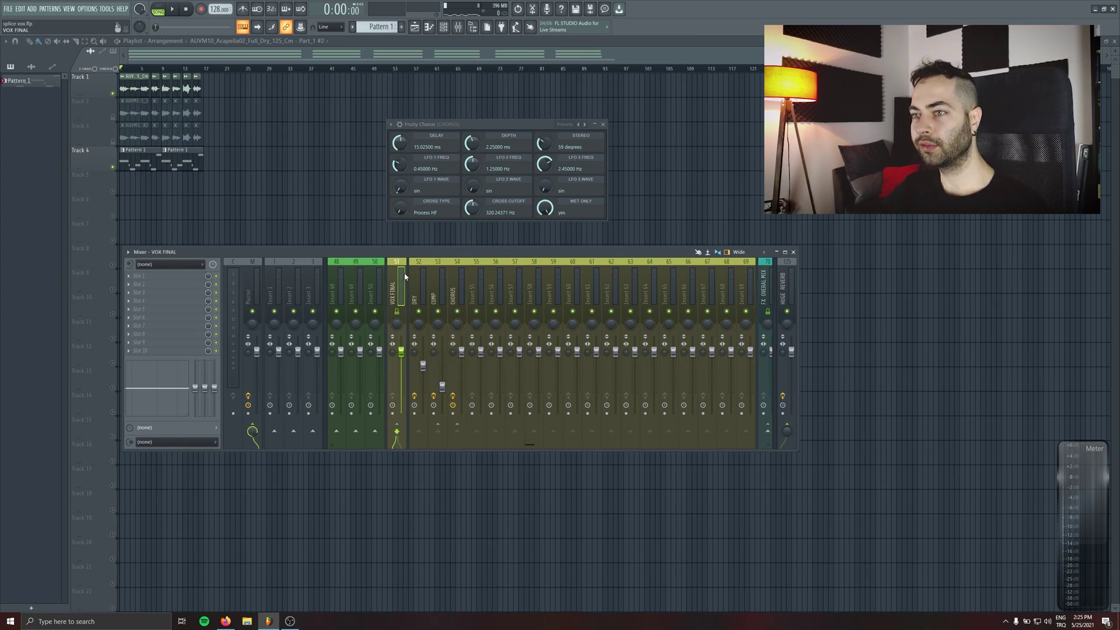
pyautogui.click(412, 272)
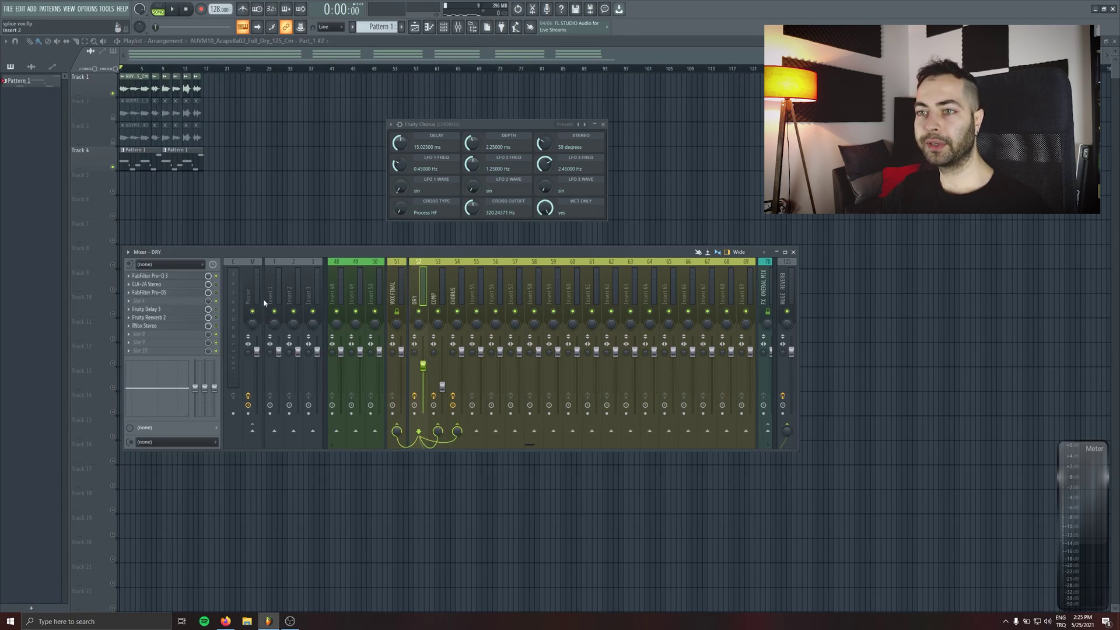
pyautogui.click(130, 328)
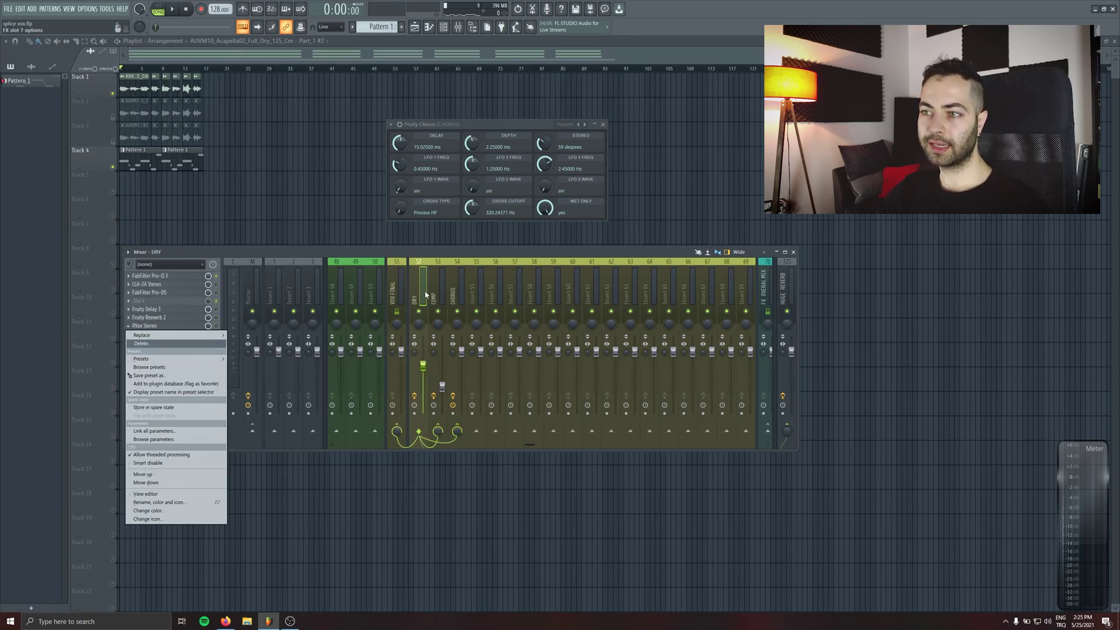
pyautogui.moveTo(140, 376); pyautogui.dragTo(396, 281)
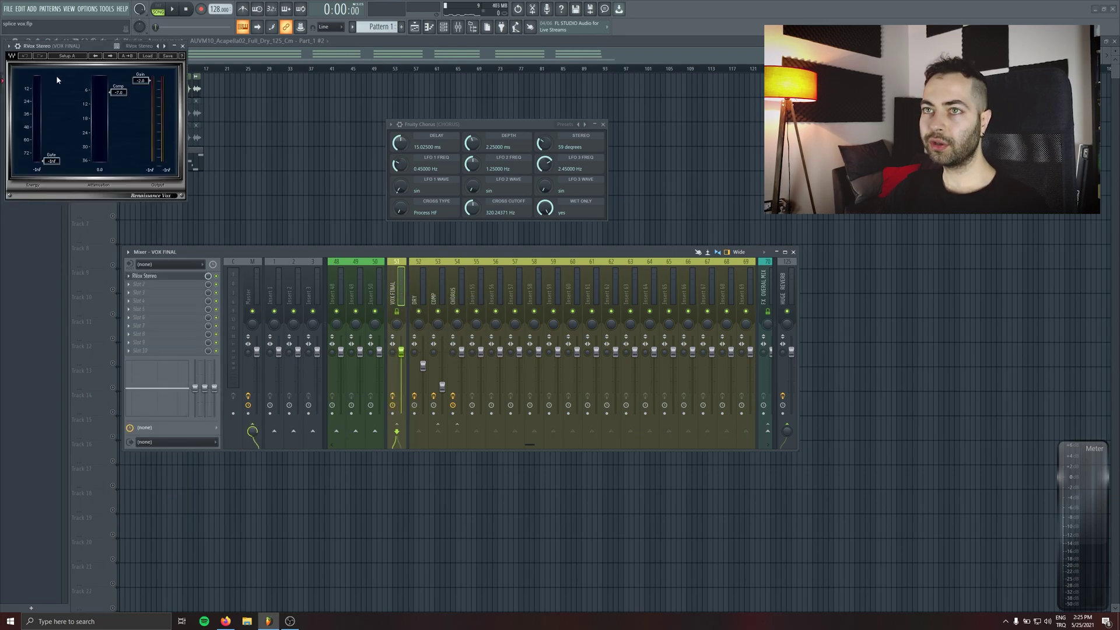
# Set the RVox Stereo compression on VOX FINAL to -9.3 dB during playback
pyautogui.moveTo(65, 46); pyautogui.dragTo(192, 132)
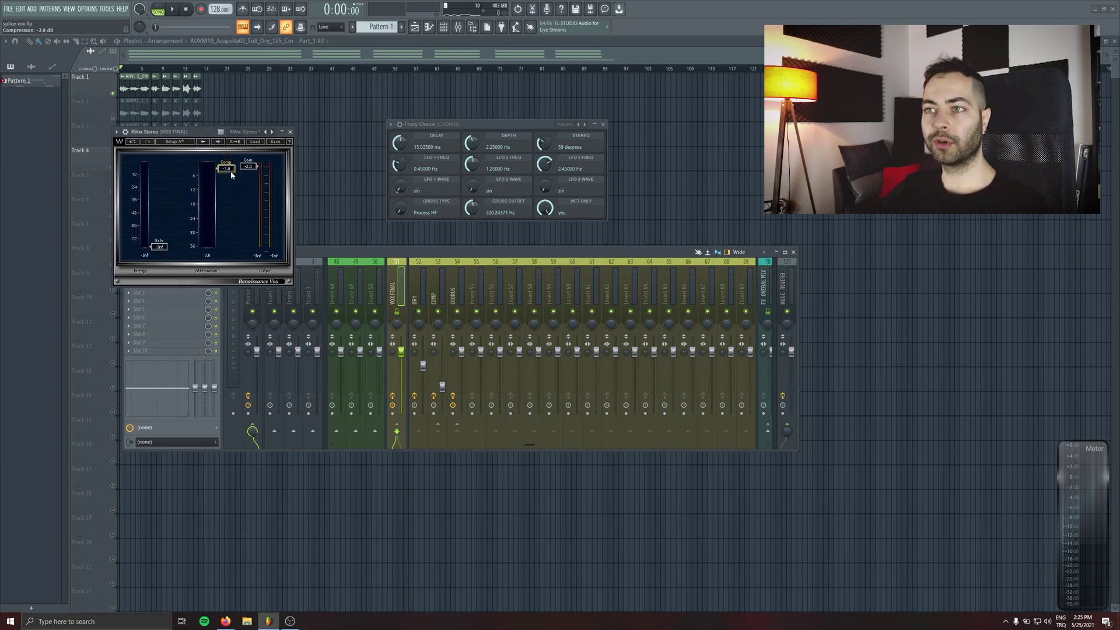
pyautogui.press('space')
pyautogui.moveTo(231, 173); pyautogui.dragTo(232, 188)
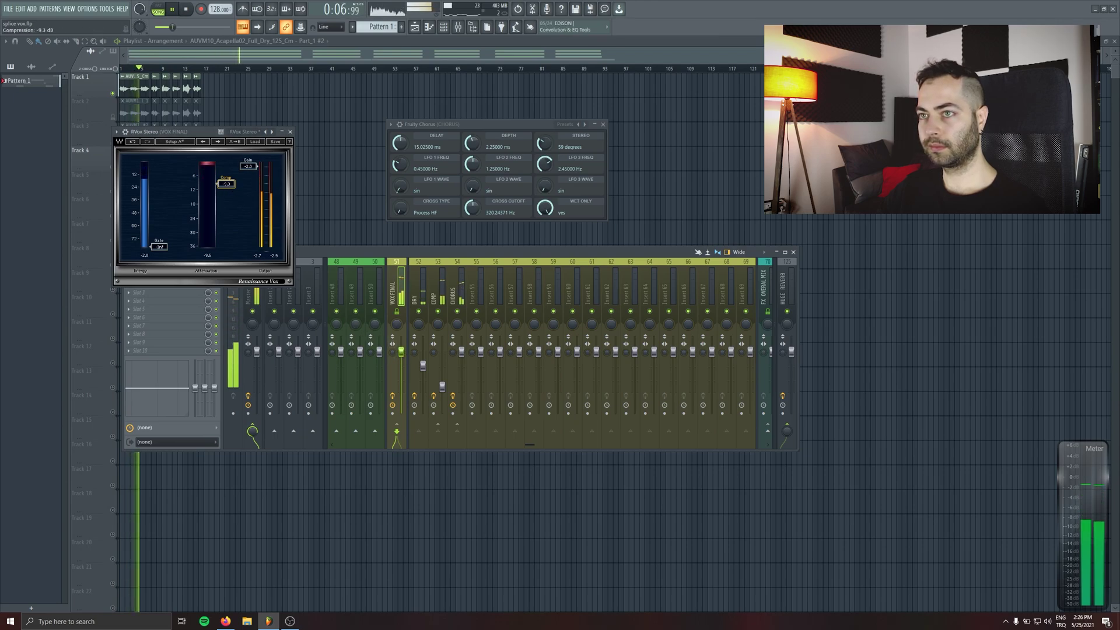
pyautogui.click(290, 131)
# Rebalance the faders during playback, setting DRY to 100% and CHORUS to 71%
pyautogui.click(461, 361)
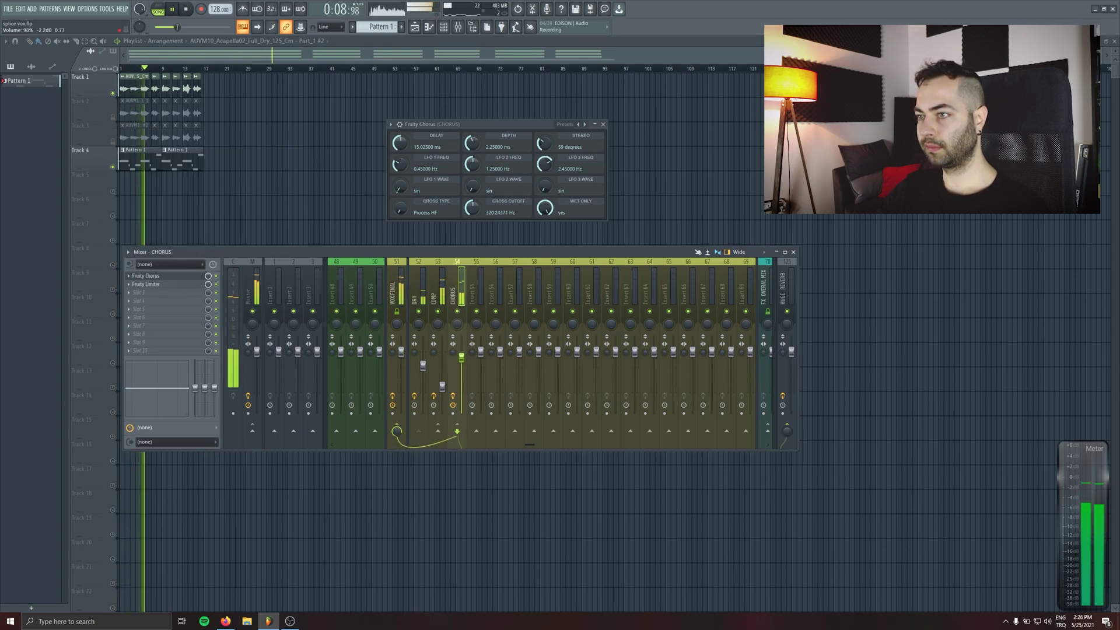
pyautogui.moveTo(461, 362); pyautogui.dragTo(461, 367)
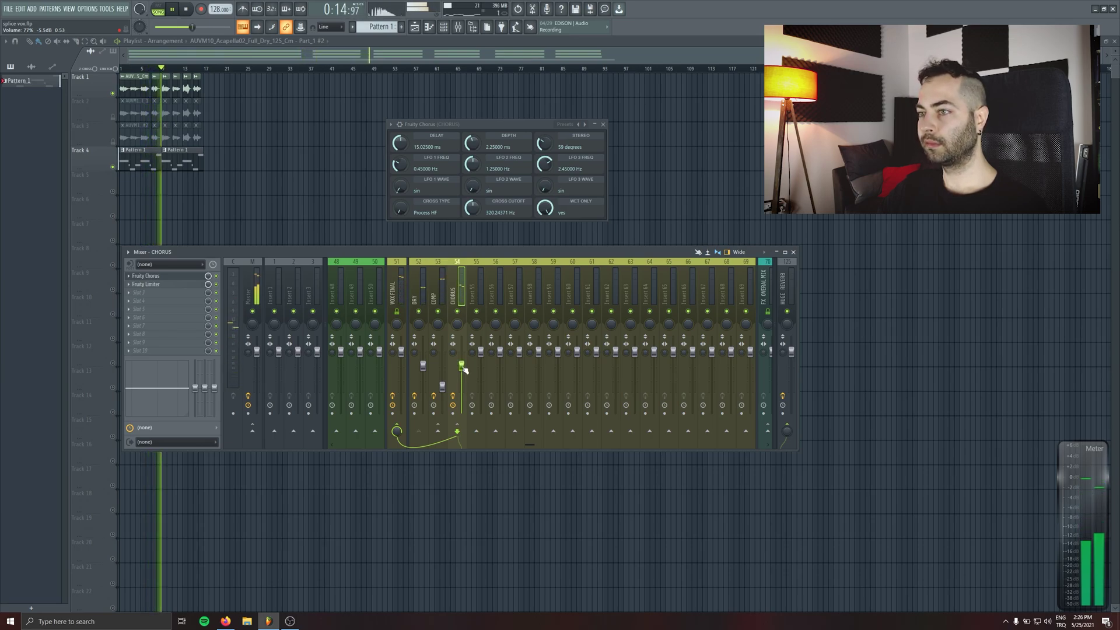
pyautogui.moveTo(427, 366); pyautogui.dragTo(426, 356)
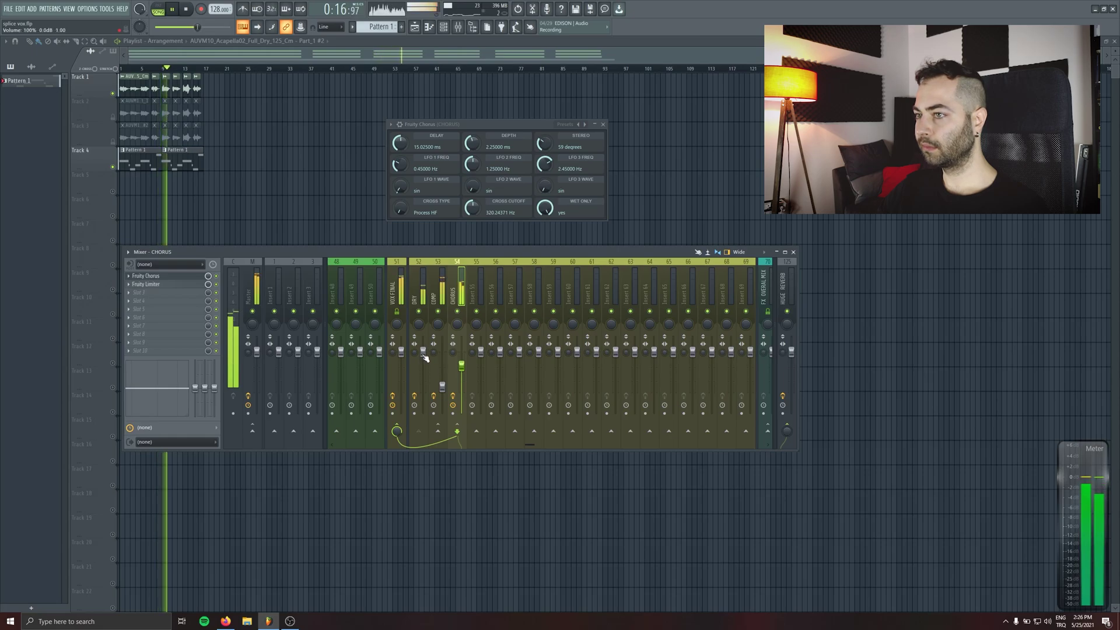
pyautogui.click(412, 353)
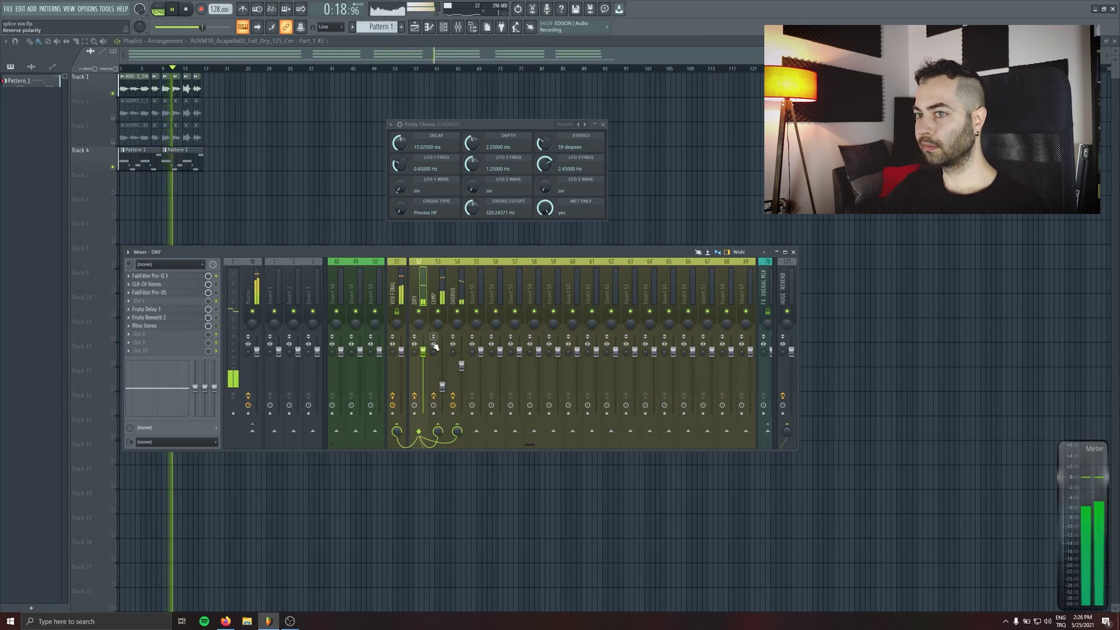
pyautogui.moveTo(462, 365); pyautogui.dragTo(461, 370)
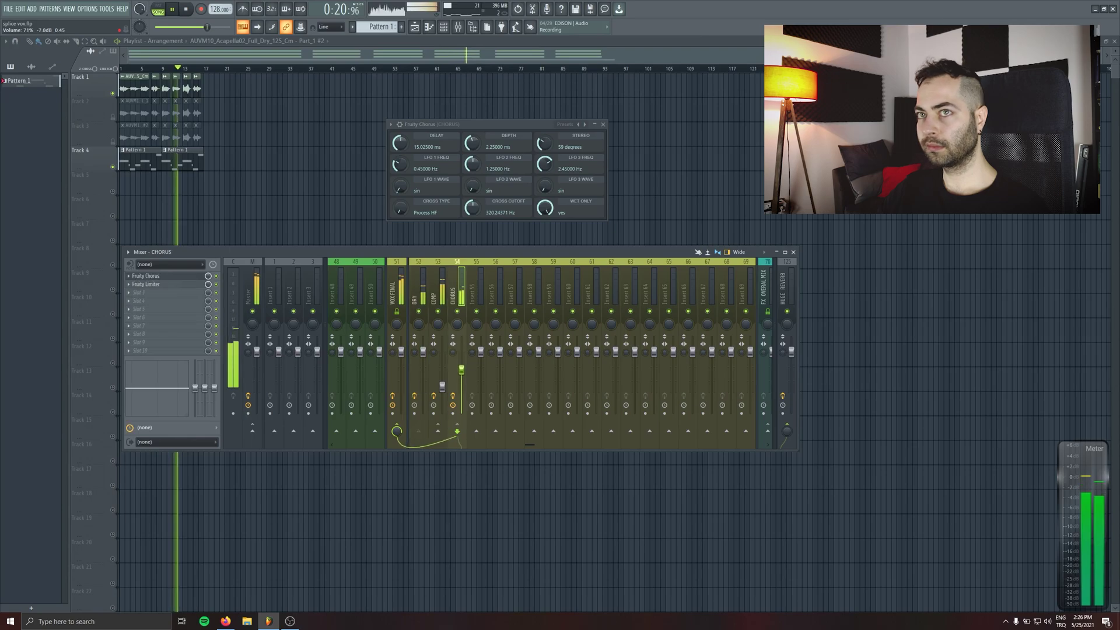
pyautogui.press('space')
# Play the vocal blend while lowering the VOX FINAL fader to -4.0 dB, and pull it down to 0% once playback is stopped
pyautogui.click(419, 286)
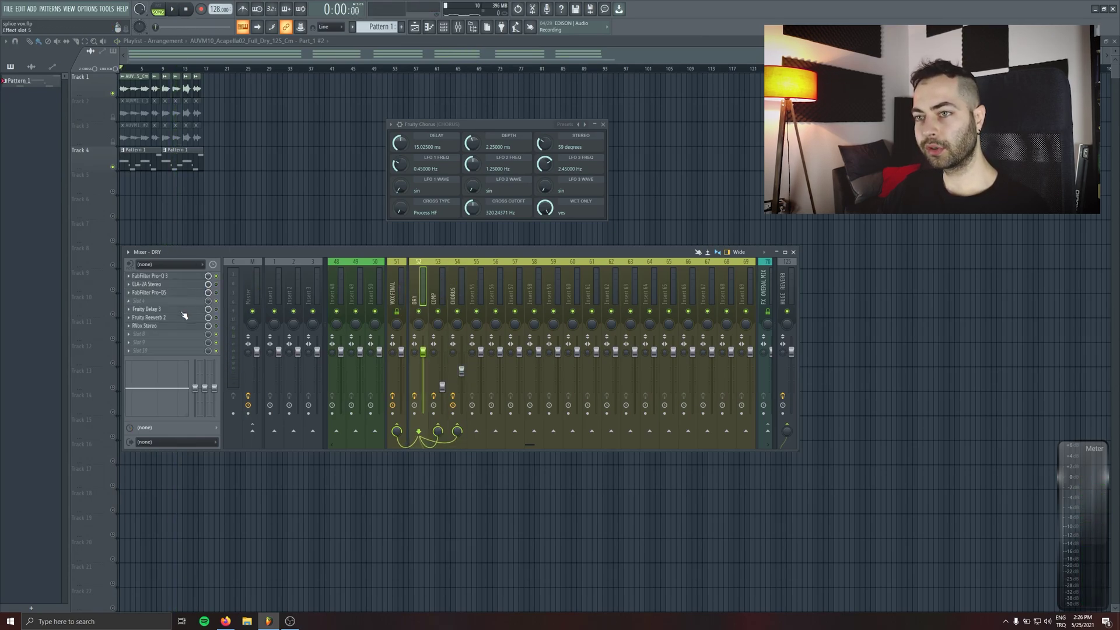
pyautogui.press('space')
pyautogui.moveTo(461, 370)
pyautogui.mouseDown()
pyautogui.moveTo(461, 354)
pyautogui.moveTo(461, 370)
pyautogui.mouseUp()
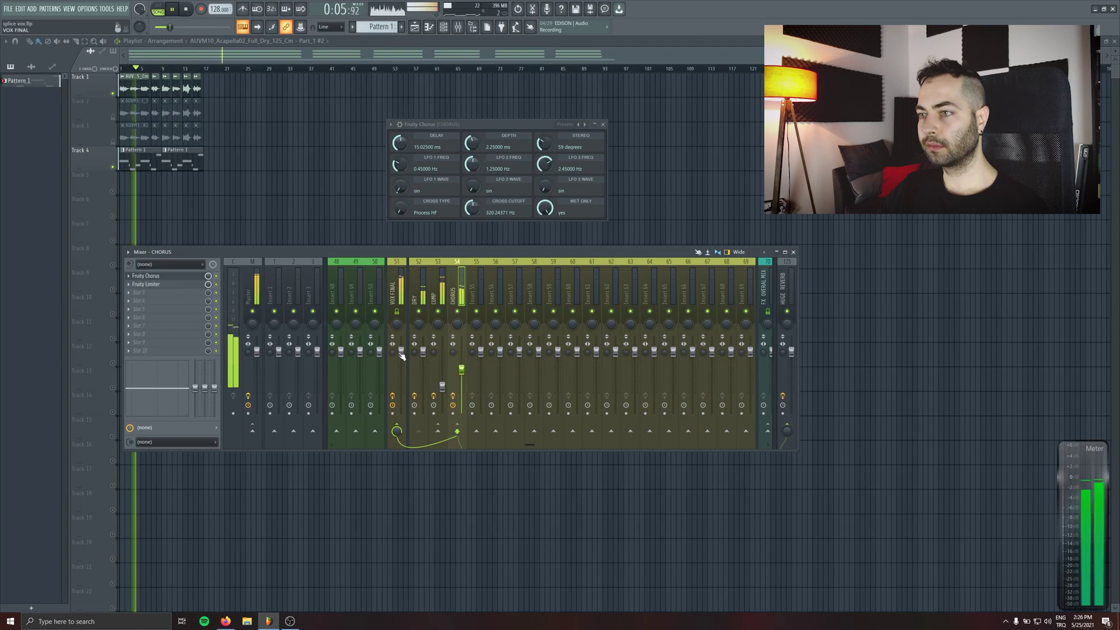
pyautogui.moveTo(401, 351); pyautogui.dragTo(401, 361)
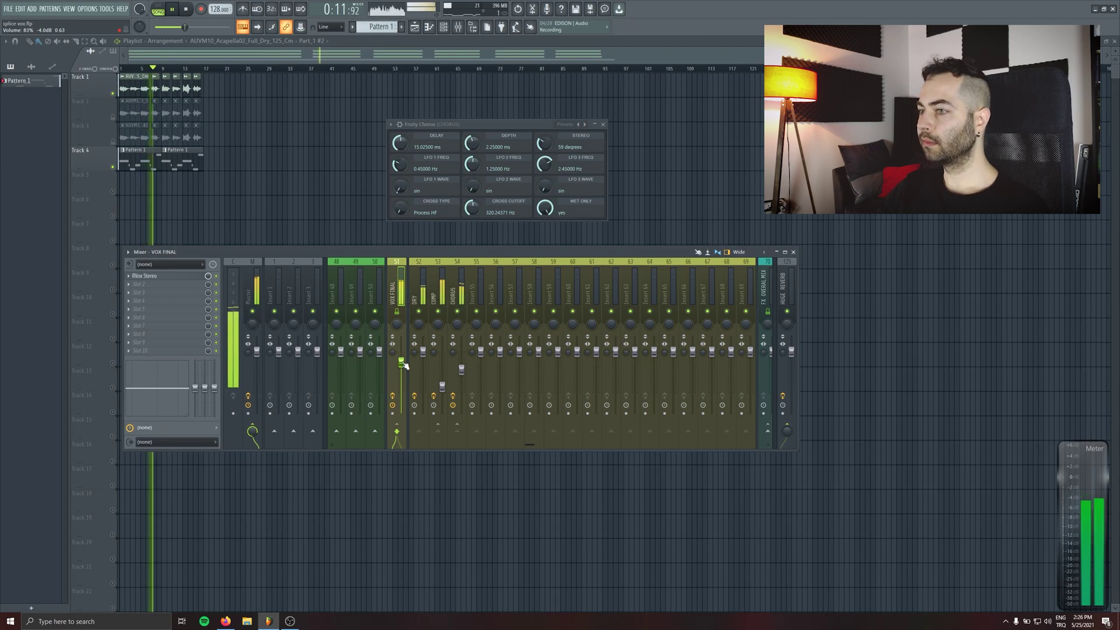
pyautogui.press('space')
pyautogui.keyDown('alt'); pyautogui.click(401, 363); pyautogui.keyUp('alt')
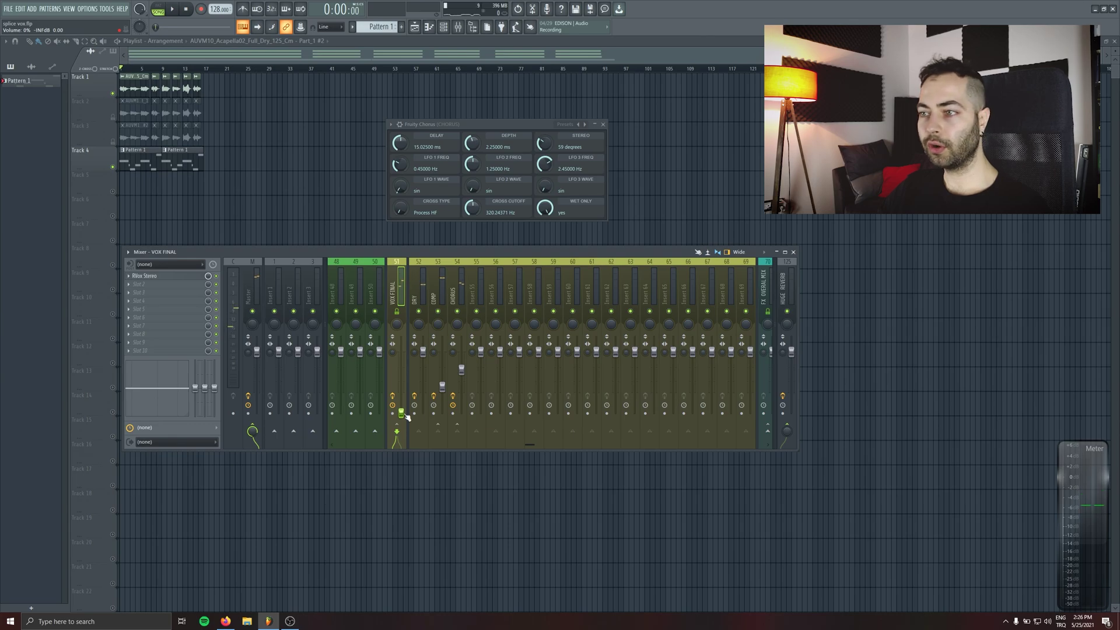
# Rename mixer track Insert 55 as REV and route the DRY track to it at 100%
pyautogui.click(474, 293)
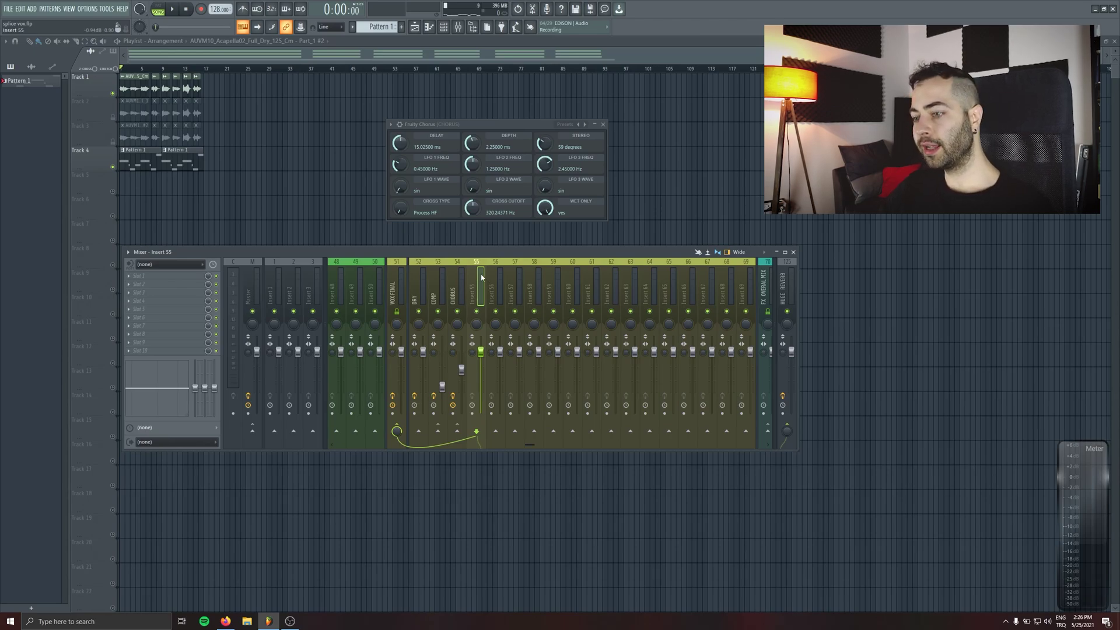
pyautogui.press('F2')
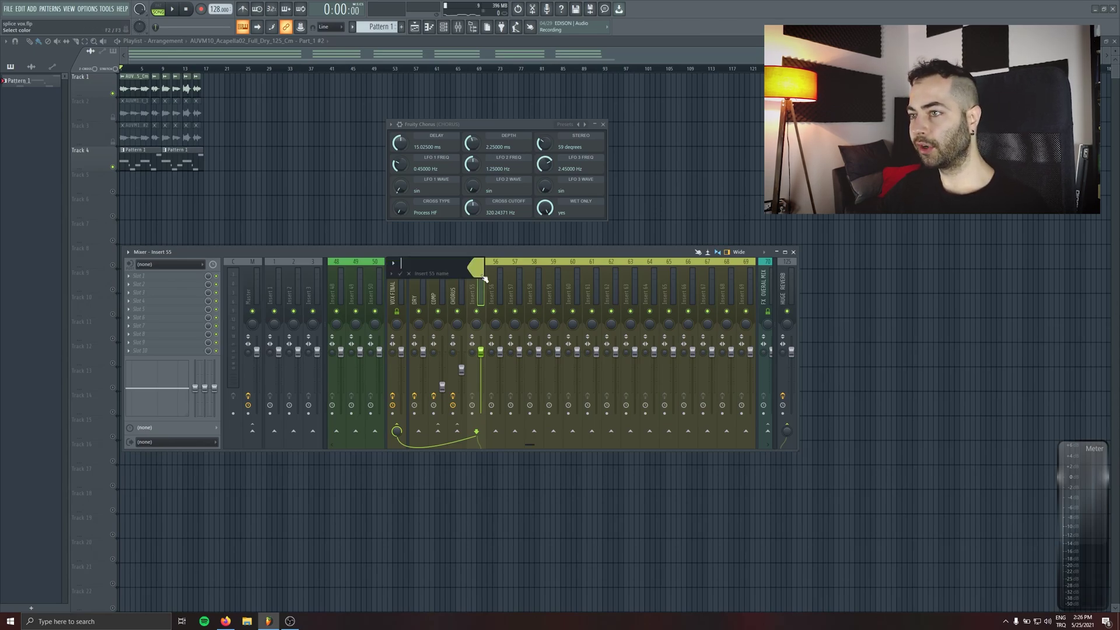
pyautogui.write('REV')
pyautogui.press('Return')
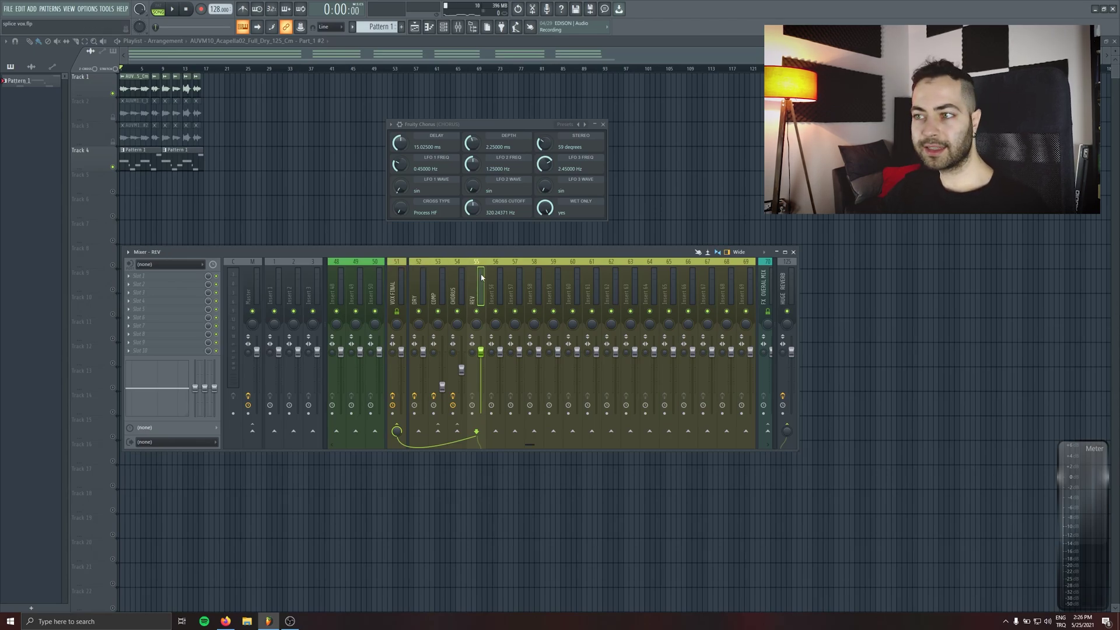
pyautogui.click(415, 283)
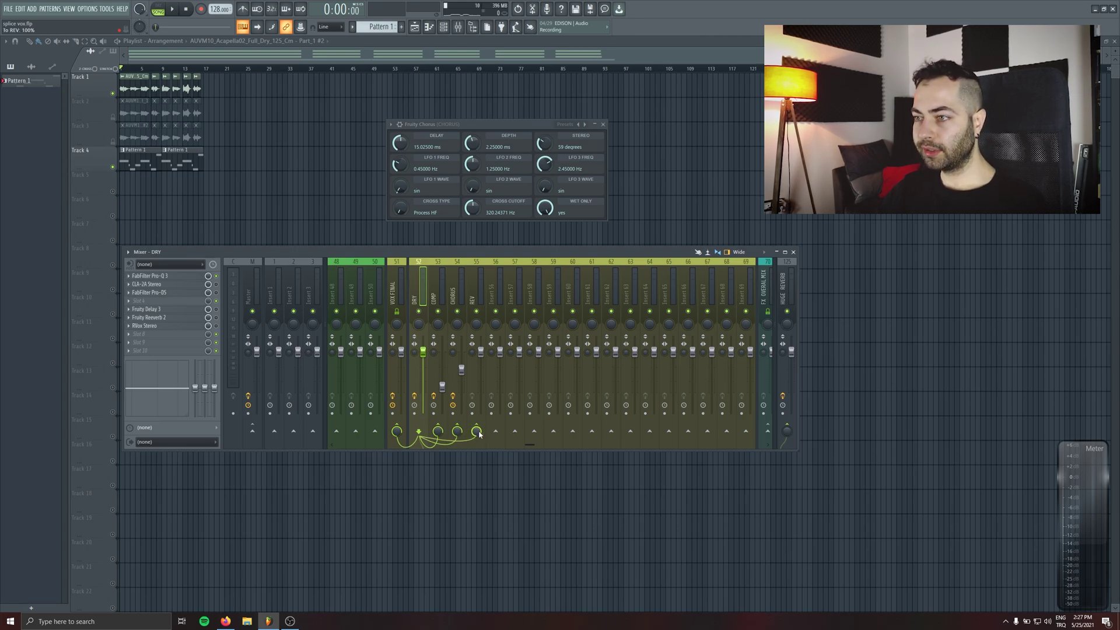
# Load Fruity Reeverb 2 in the first effect slot of the REV track and adjust its dry and wet levels
pyautogui.click(471, 284)
pyautogui.click(182, 275)
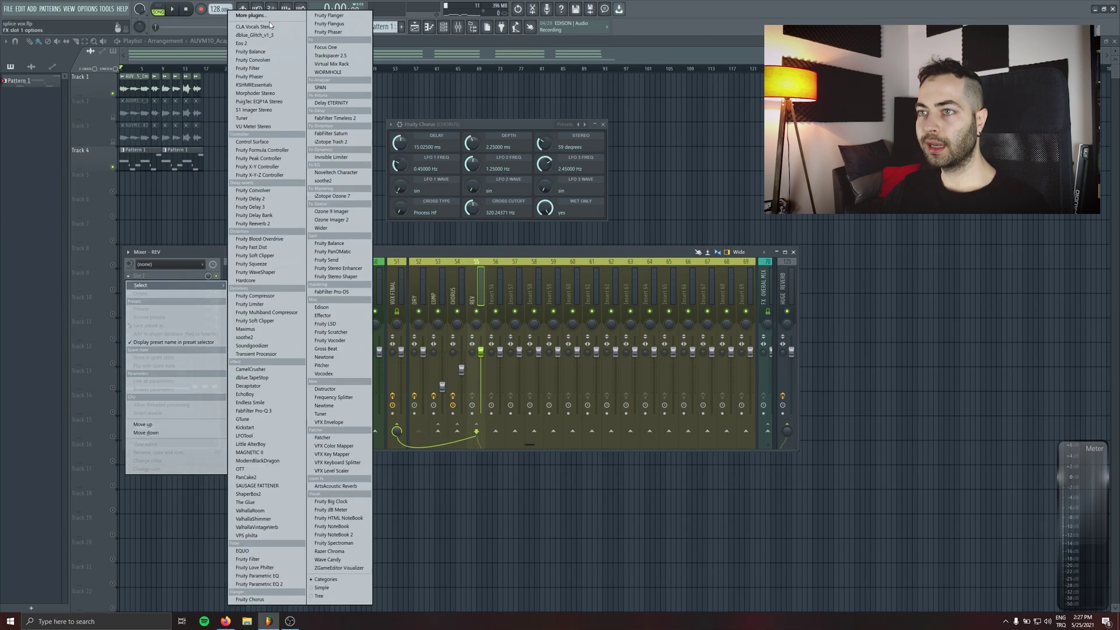
pyautogui.click(253, 223)
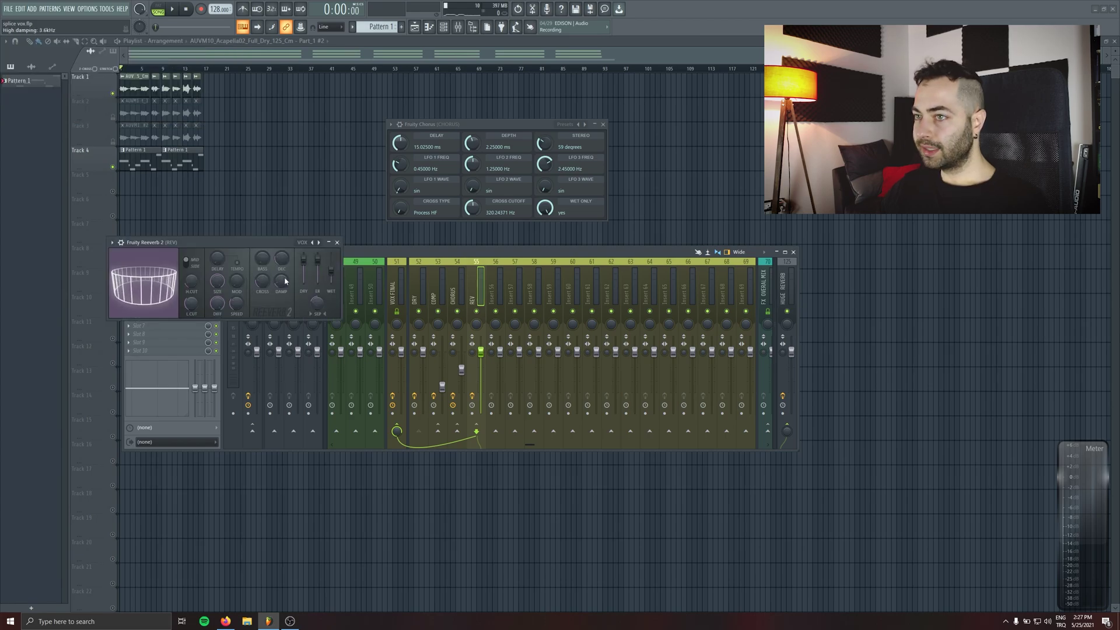
pyautogui.moveTo(303, 259); pyautogui.dragTo(330, 257)
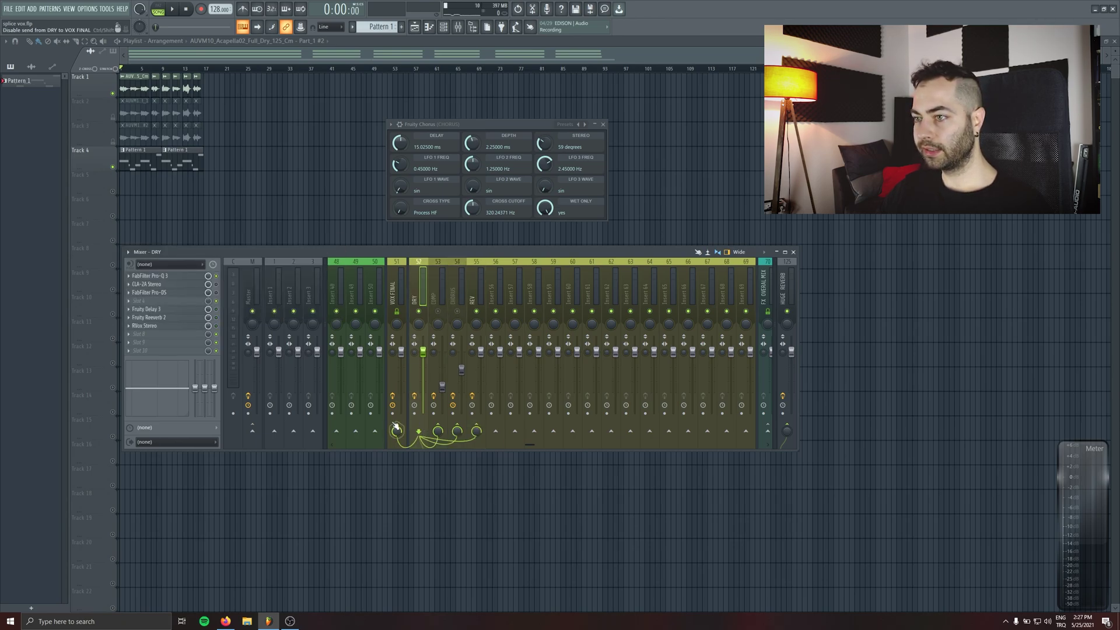
# Play the vocal to compare the REV track with the full blend, and mute COMP, CHORUS and REV to leave DRY alone
pyautogui.press('space')
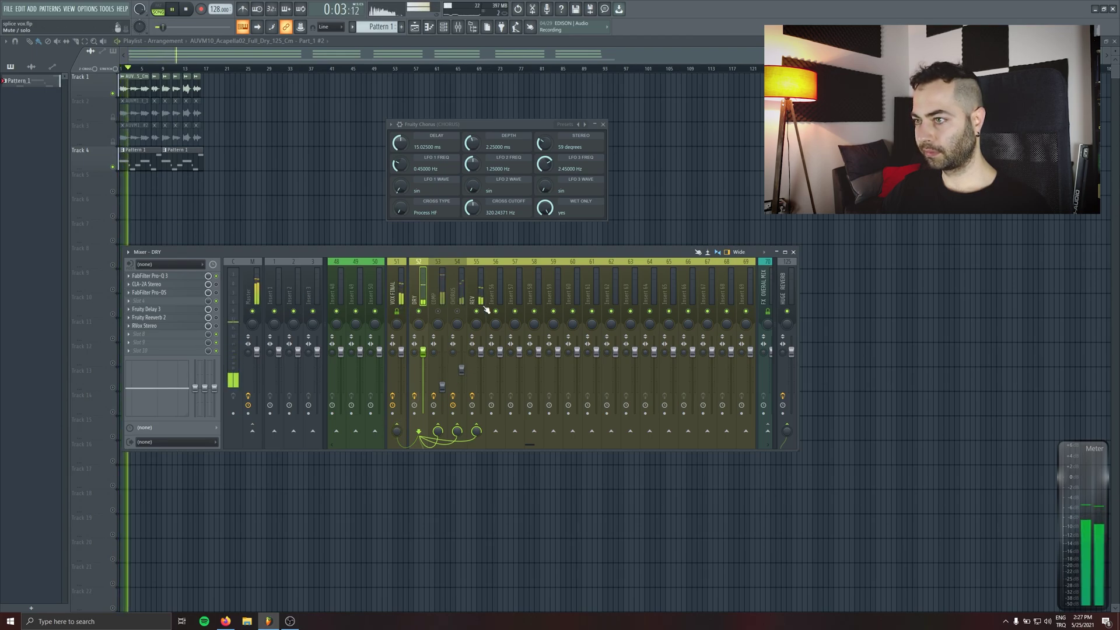
pyautogui.click(483, 357)
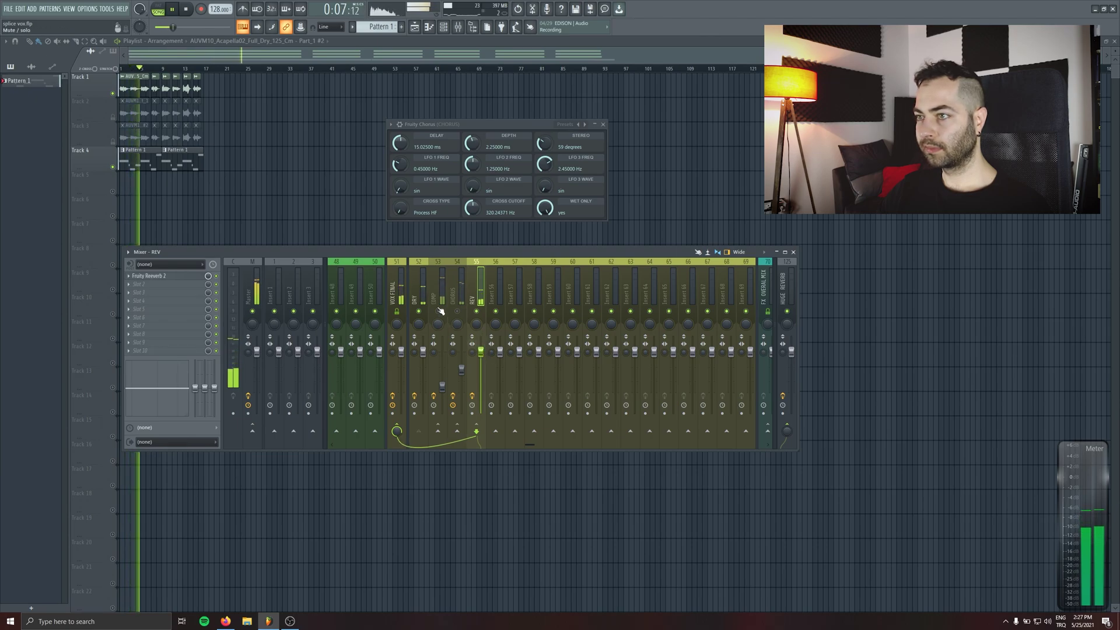
pyautogui.click(422, 281)
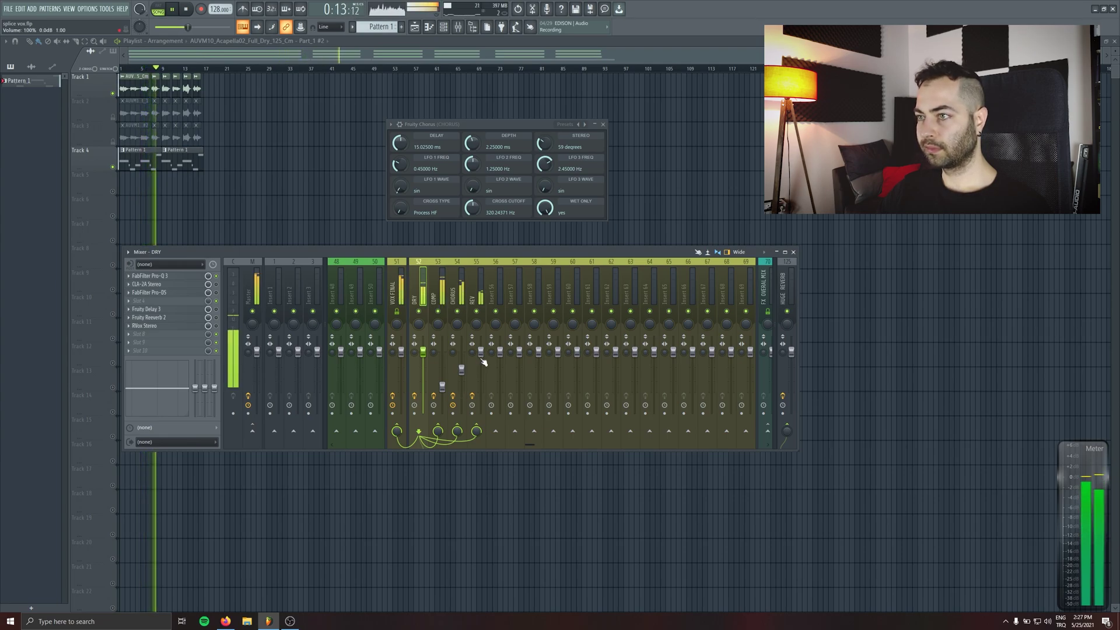
pyautogui.press('space')
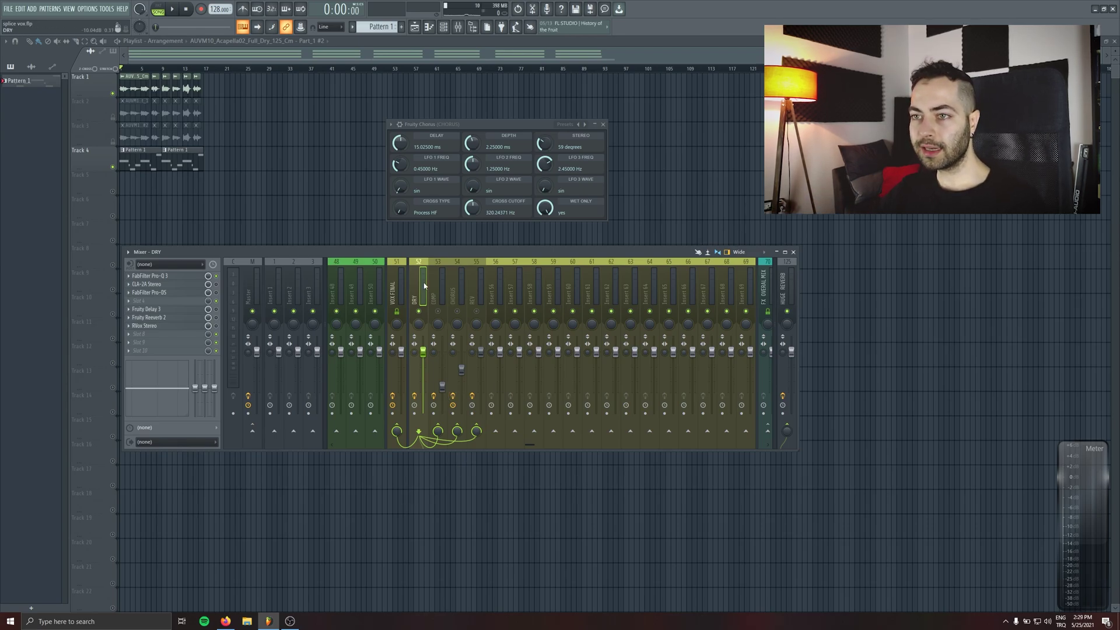
# Load Fruity Balance in the fourth effect slot of the DRY track and raise its volume to 5.6 dB during playback
pyautogui.click(183, 305)
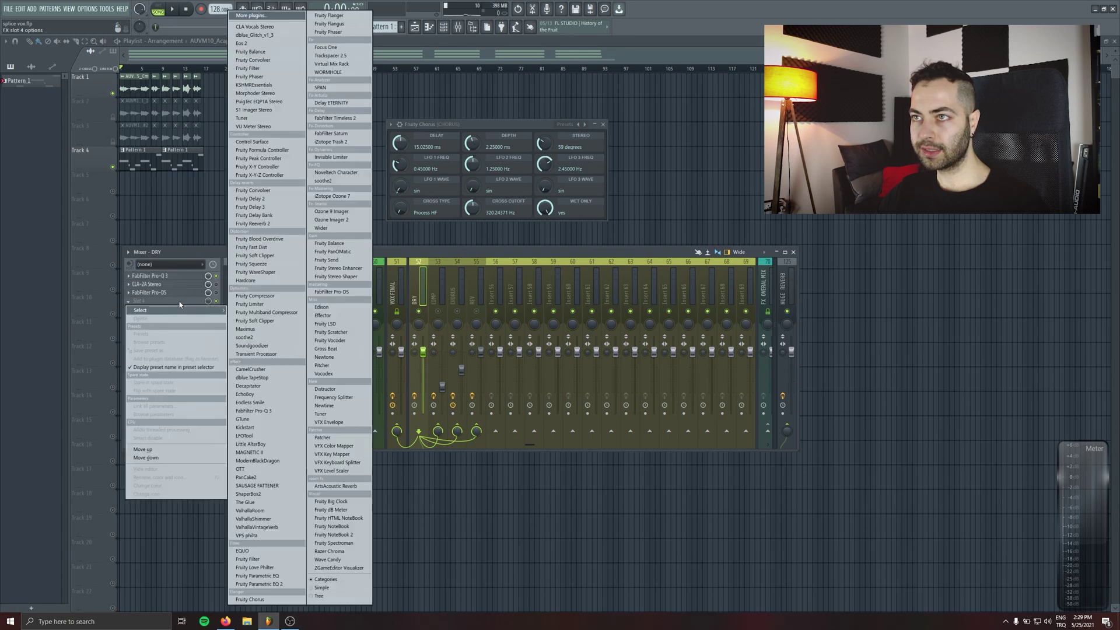
pyautogui.click(257, 52)
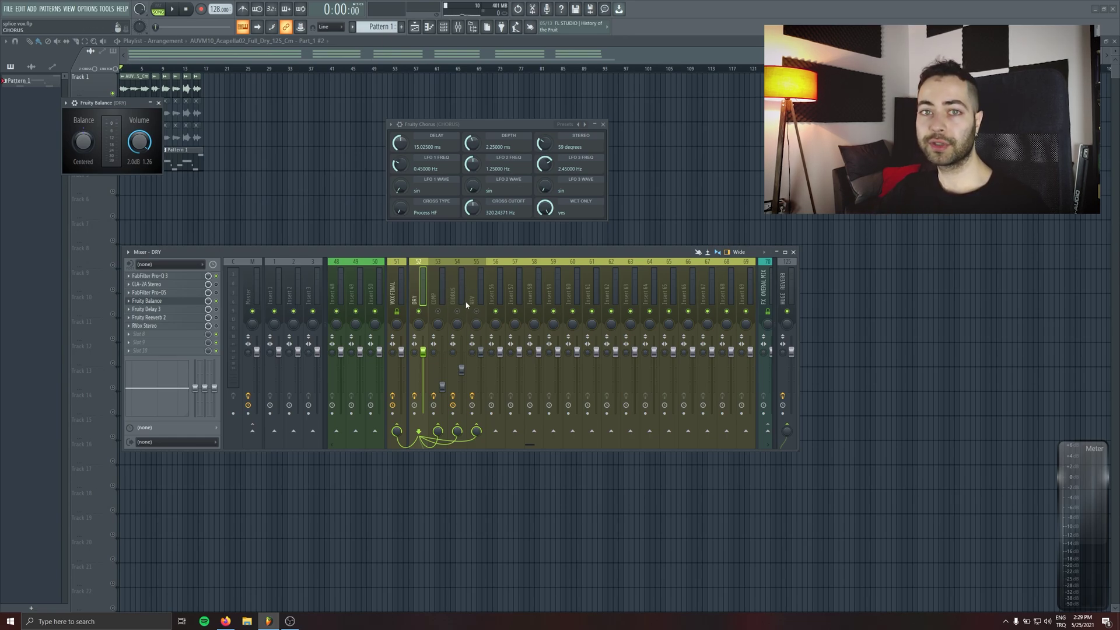
pyautogui.moveTo(113, 120); pyautogui.dragTo(179, 163)
pyautogui.press('space')
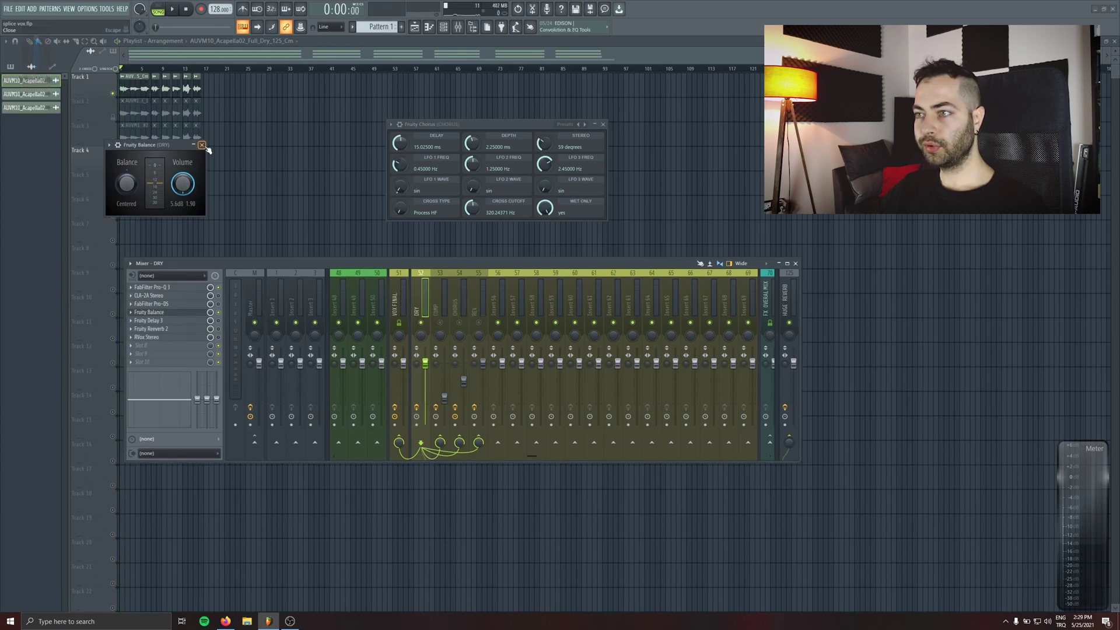
pyautogui.click(202, 145)
# Bring the COMP track back in, adjust its CLA-2A Stereo gain and peak reduction, and fine-tune its fader during playback
pyautogui.click(434, 291)
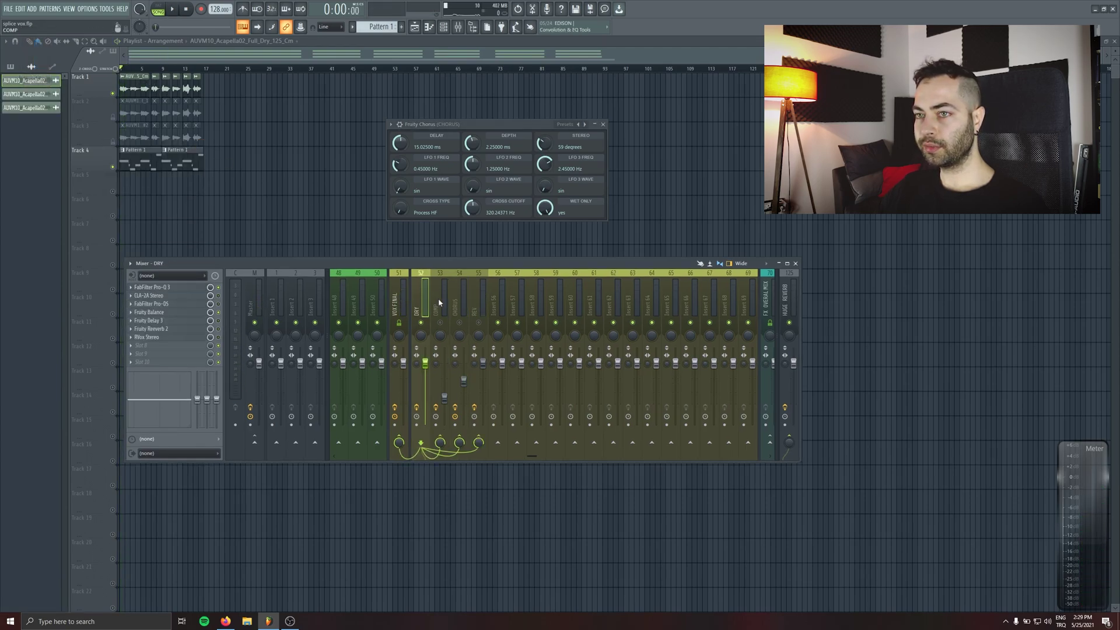
pyautogui.click(153, 288)
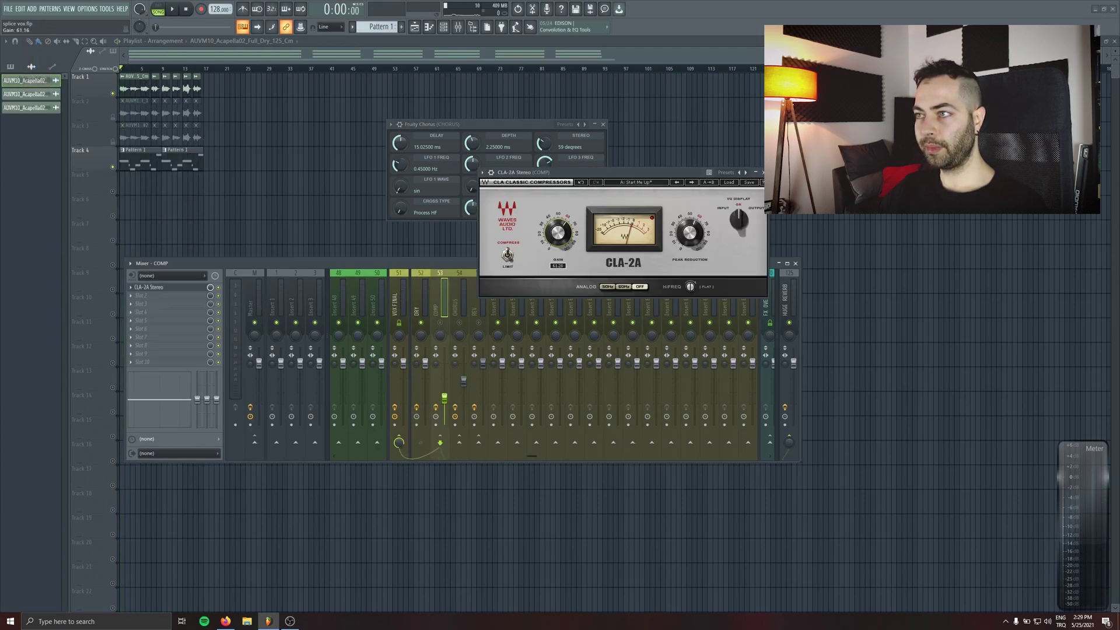
pyautogui.moveTo(558, 175); pyautogui.dragTo(577, 163)
pyautogui.press('space')
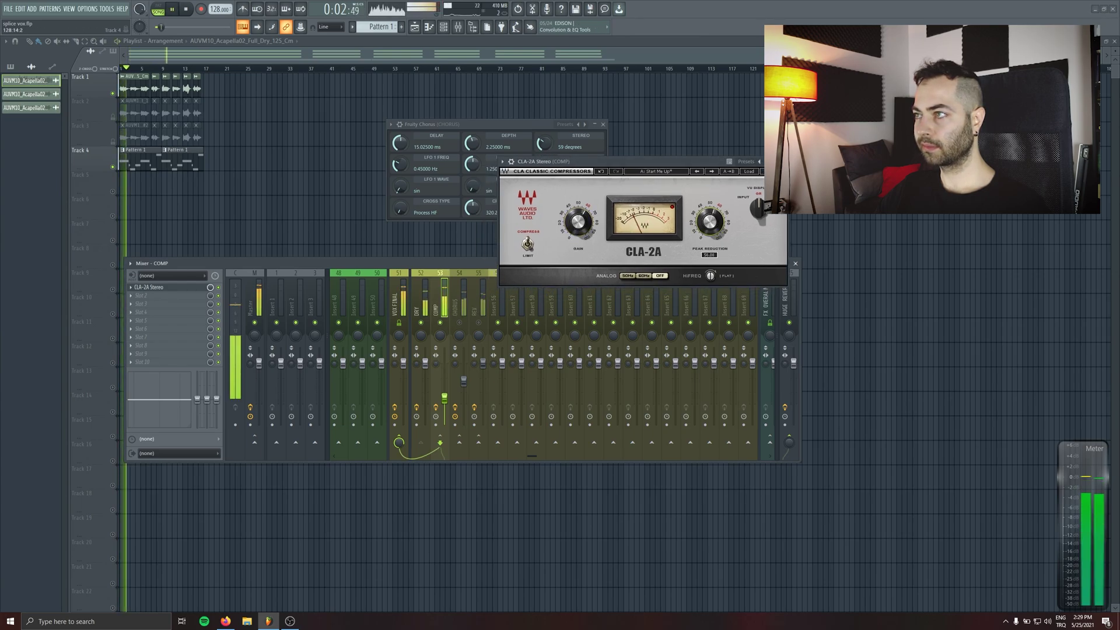
pyautogui.click(783, 161)
pyautogui.click(463, 382)
pyautogui.moveTo(445, 398); pyautogui.dragTo(444, 396)
pyautogui.press('space')
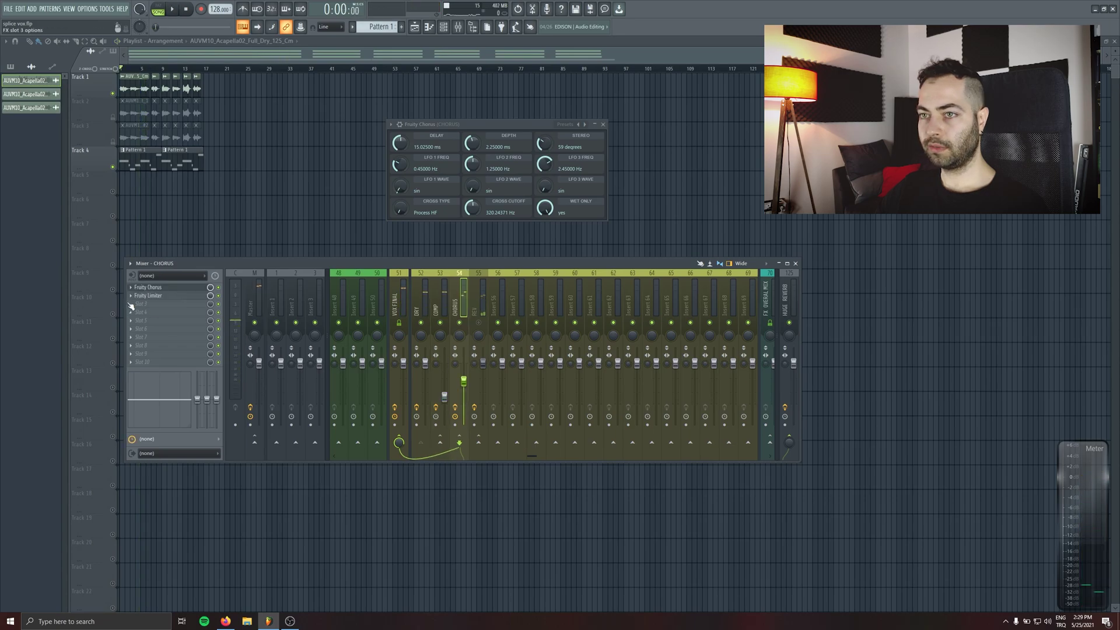
# Remove Fruity Limiter from the CHORUS track and set the CHORUS fader to 100%
pyautogui.click(130, 295)
pyautogui.click(144, 313)
pyautogui.click(192, 313)
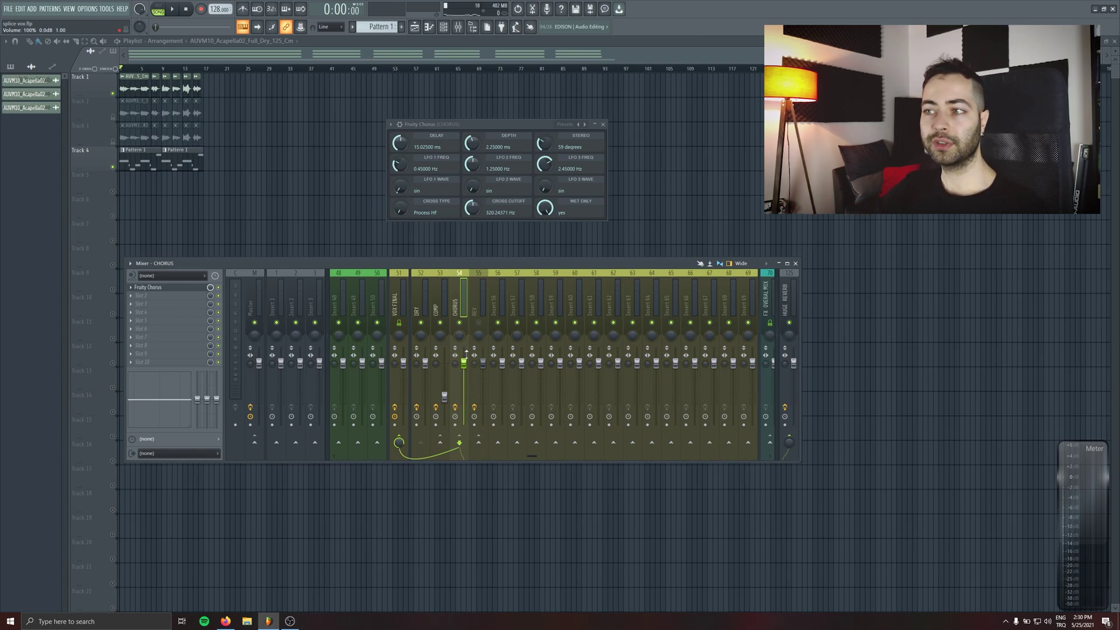
# Lower the DRY and COMP faders together during playback, and toggle the CHORUS mute to compare the blend
pyautogui.press('space')
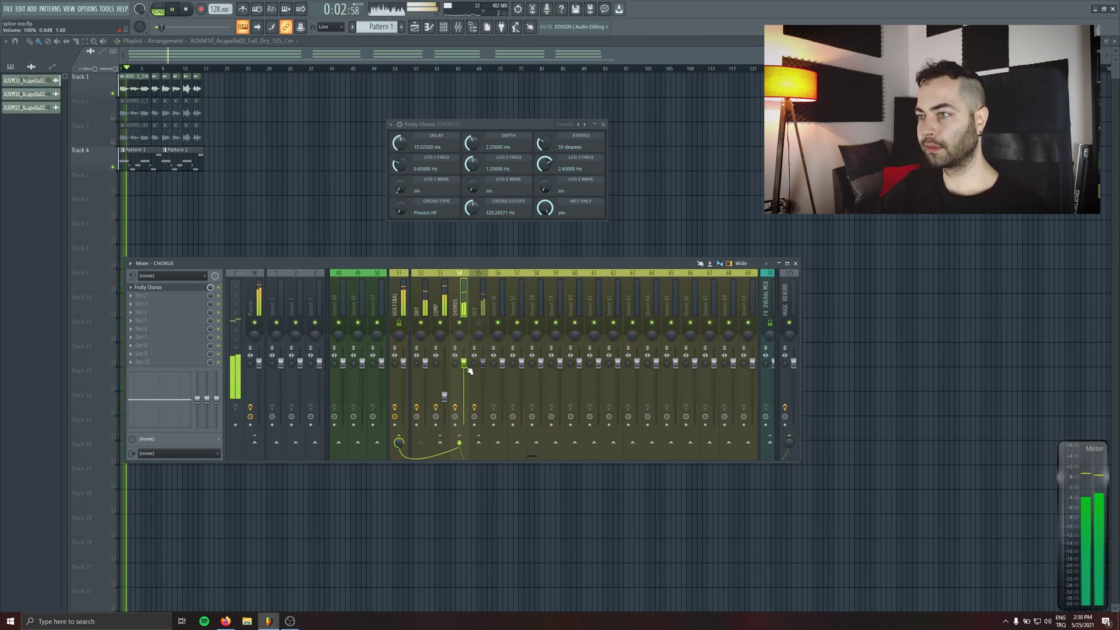
pyautogui.keyDown('ctrl'); pyautogui.keyDown('shift'); pyautogui.click(441, 373); pyautogui.keyUp('shift'); pyautogui.keyUp('ctrl')
pyautogui.keyDown('ctrl'); pyautogui.keyDown('shift'); pyautogui.click(424, 372); pyautogui.keyUp('shift'); pyautogui.keyUp('ctrl')
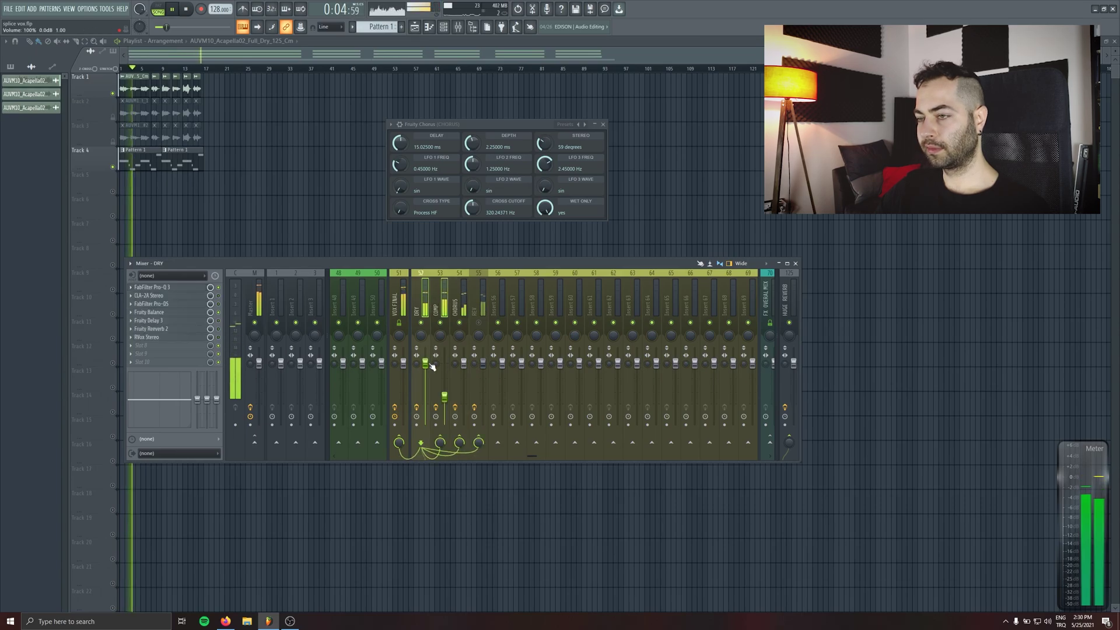
pyautogui.moveTo(425, 363)
pyautogui.mouseDown()
pyautogui.moveTo(425, 384)
pyautogui.moveTo(424, 371)
pyautogui.mouseUp()
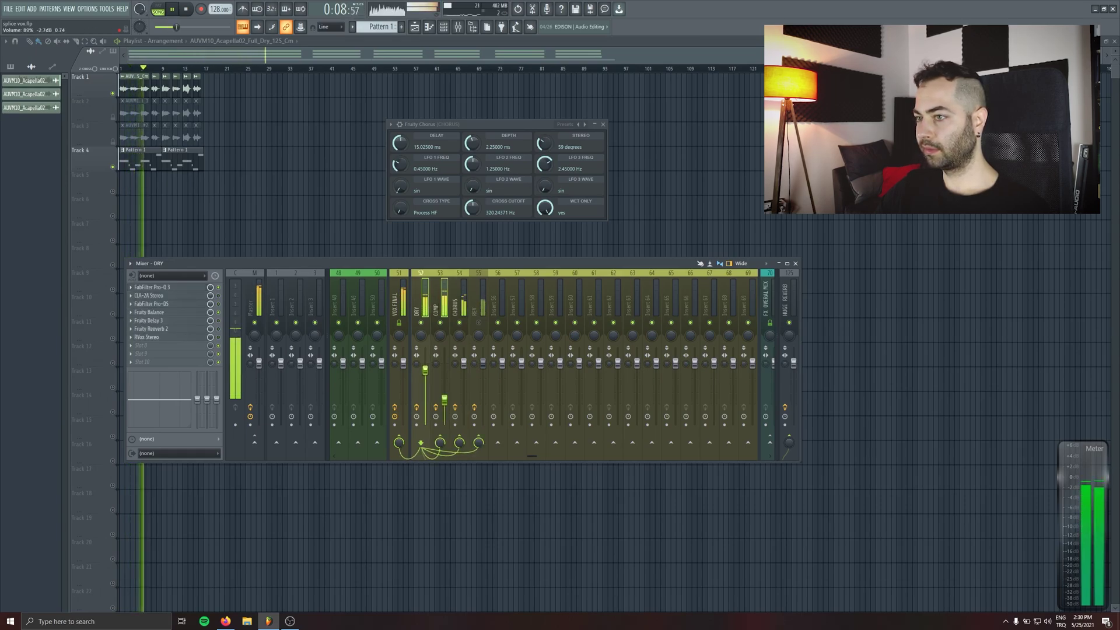
pyautogui.click(464, 363)
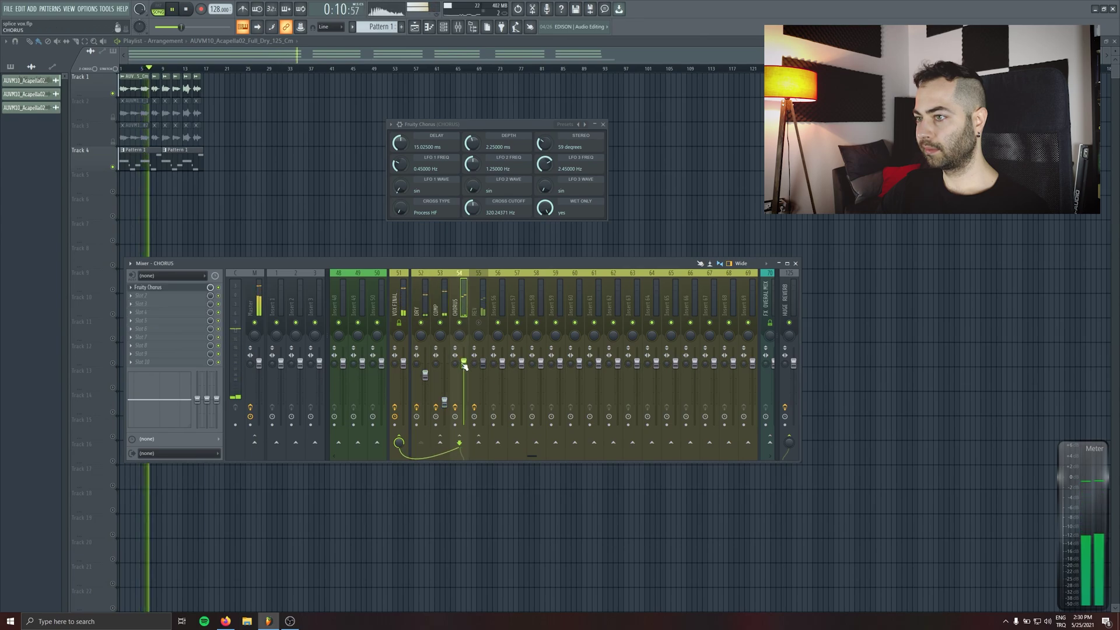
pyautogui.click(461, 321)
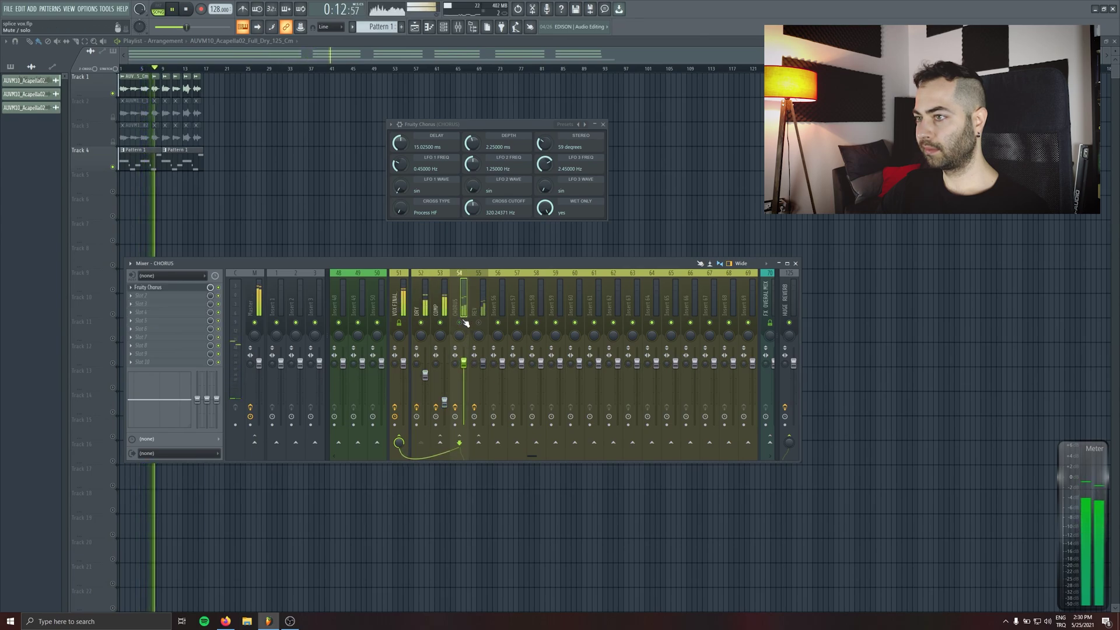
pyautogui.press('space')
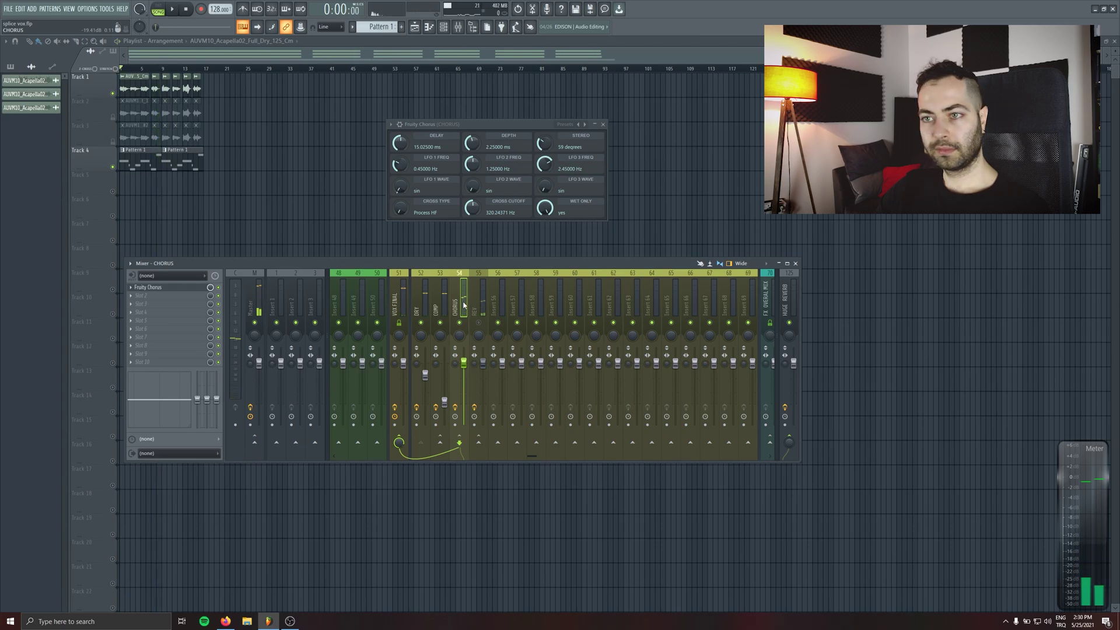
# Load Fruity Limiter in the second effect slot of the CHORUS track and adjust its gain and ceiling during playback
pyautogui.click(140, 295)
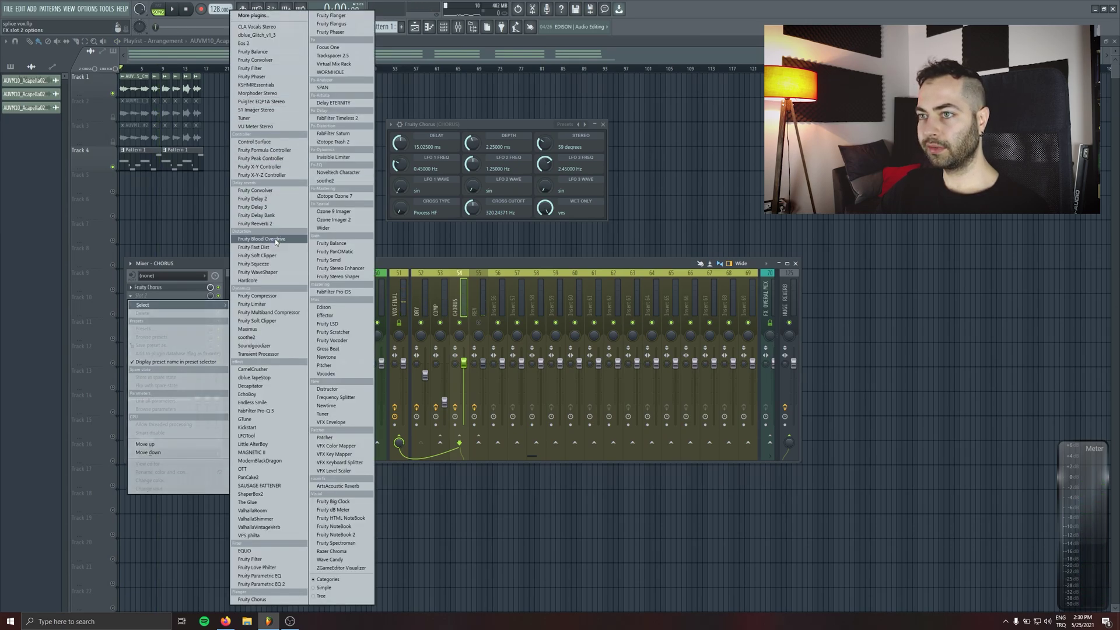
pyautogui.click(280, 305)
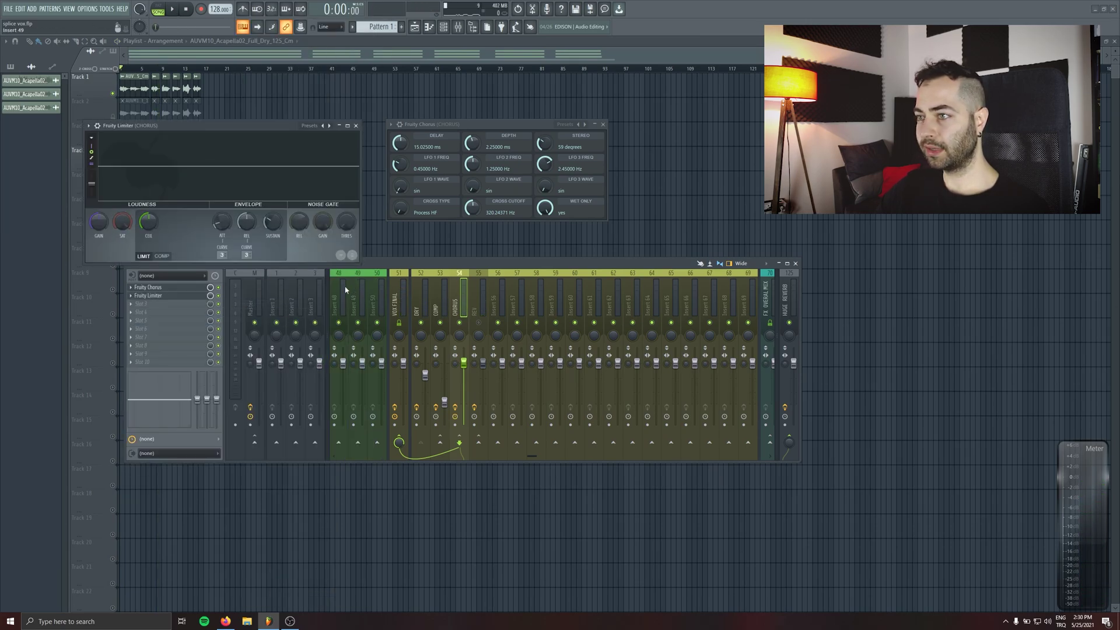
pyautogui.press('space')
pyautogui.moveTo(99, 222); pyautogui.dragTo(99, 195)
pyautogui.moveTo(148, 222); pyautogui.dragTo(100, 228)
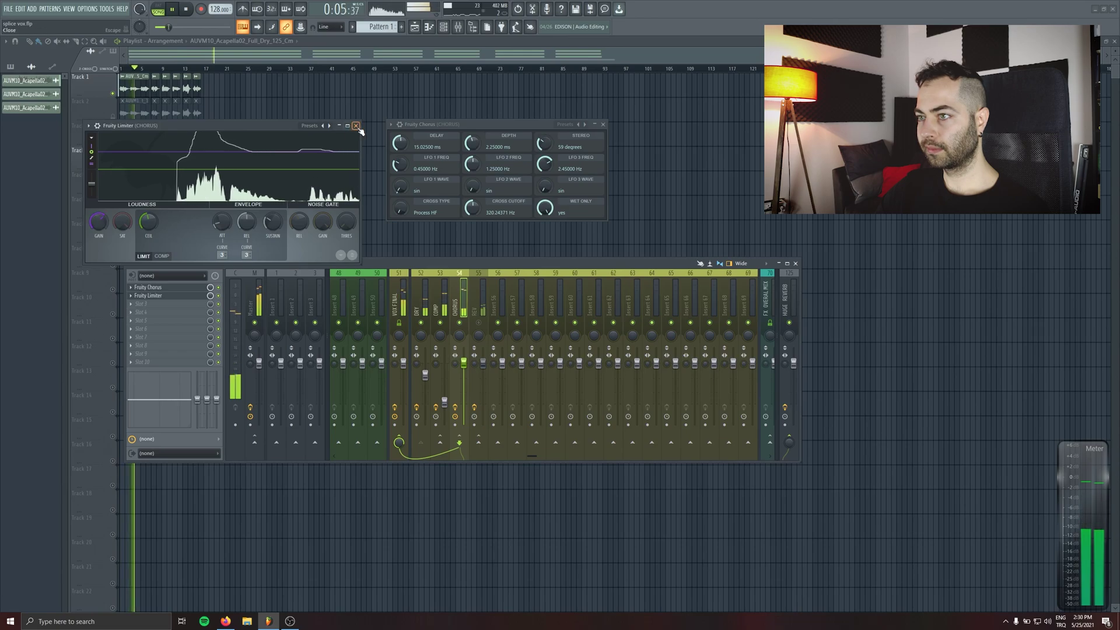
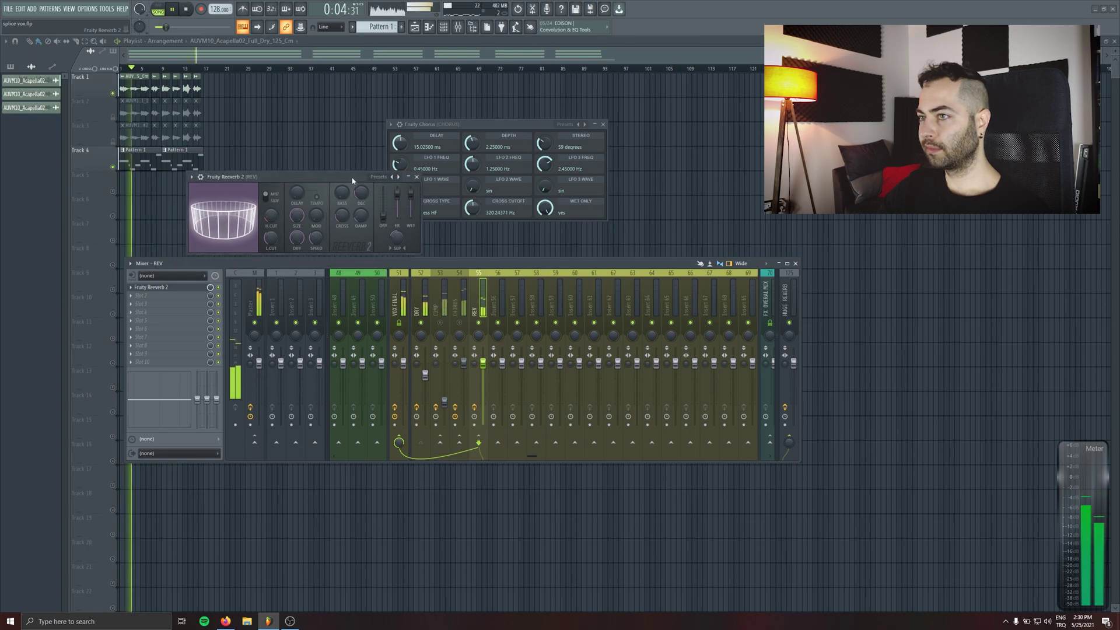
# Close the Fruity Reeverb 2 window and play the song to audition REV against the other vocal tracks
pyautogui.click(378, 193)
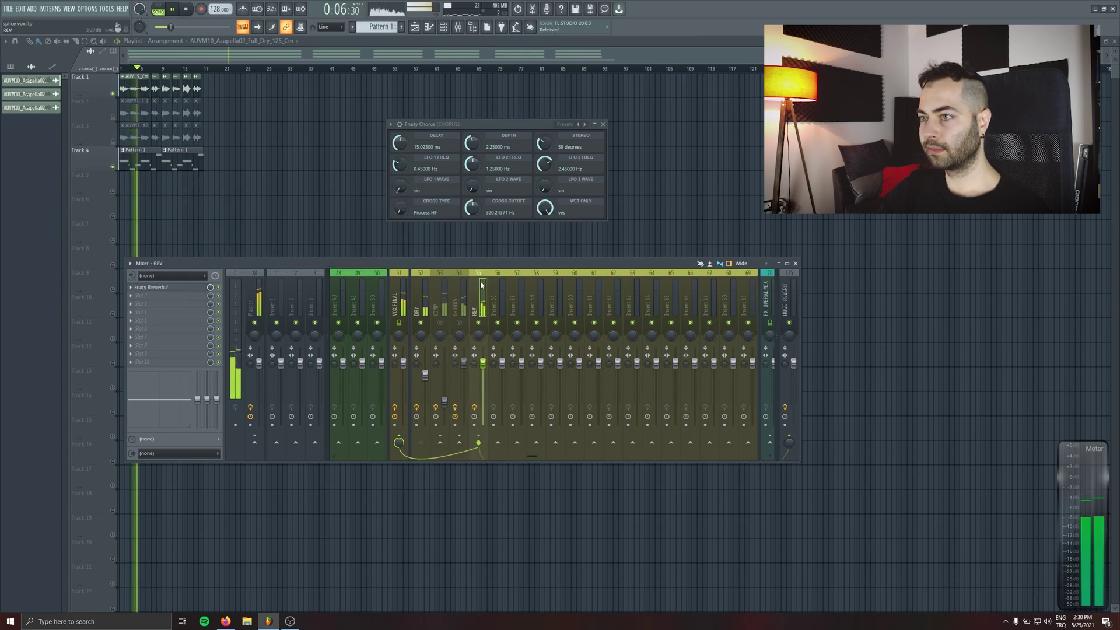
pyautogui.press('space')
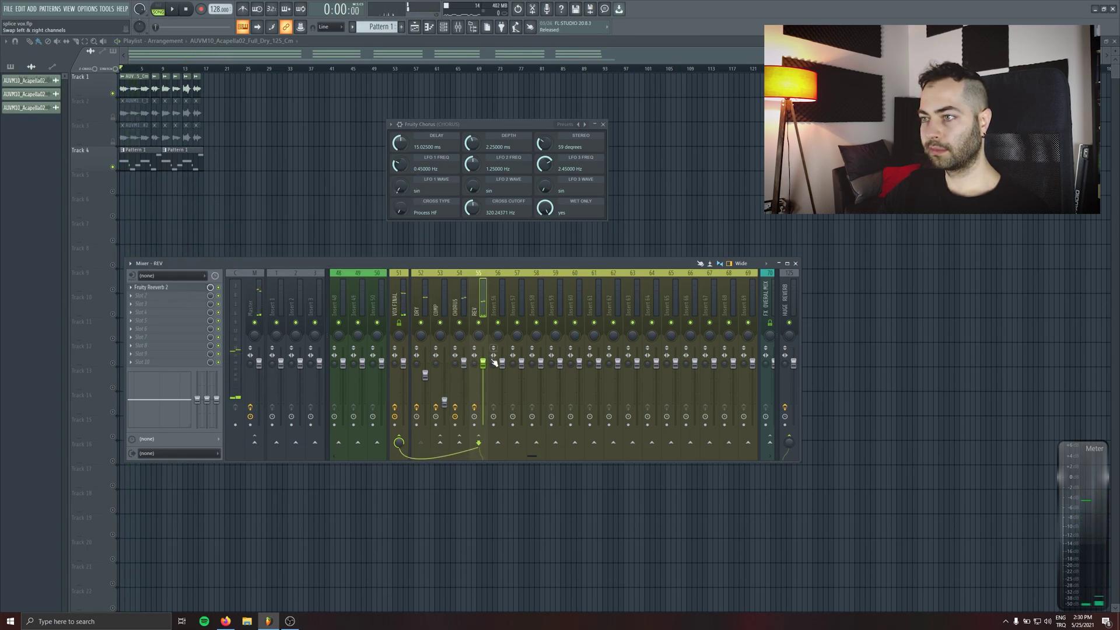
pyautogui.press('space')
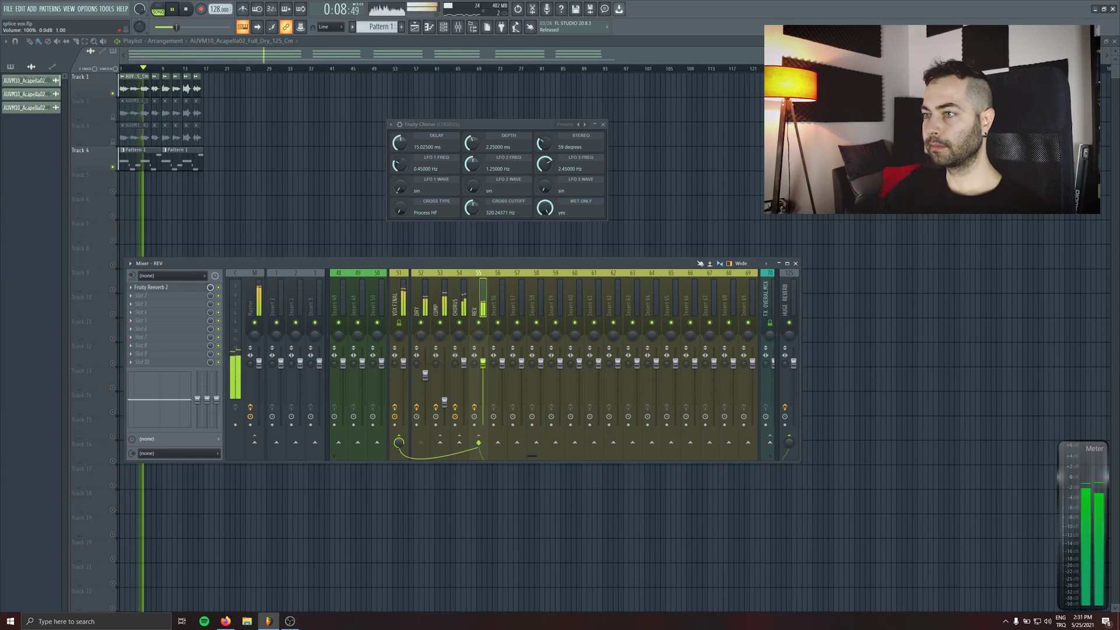
pyautogui.press('space')
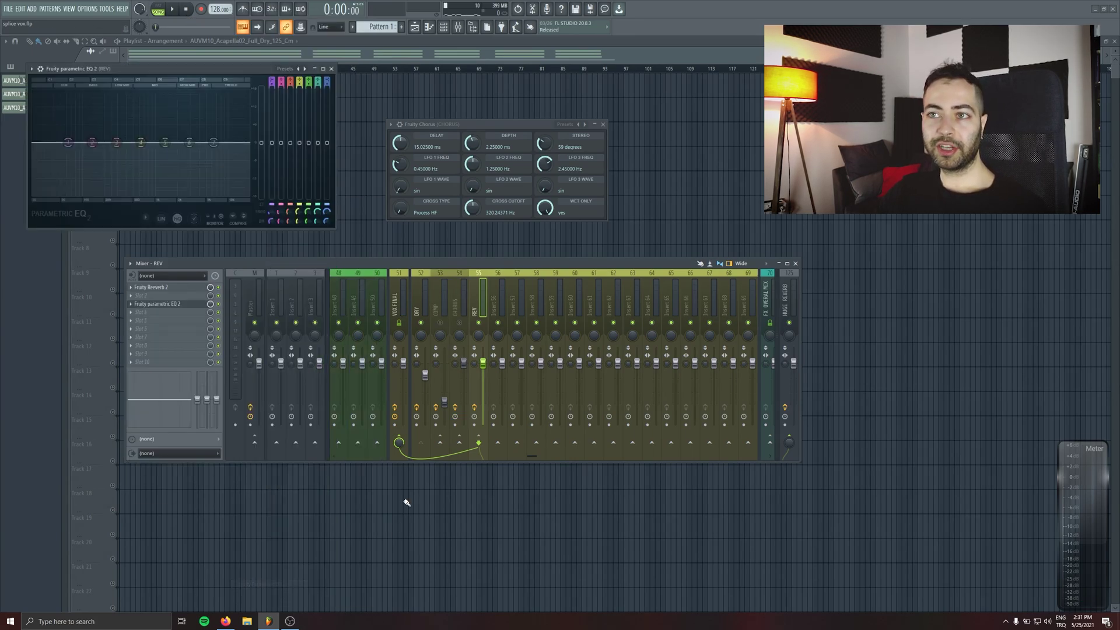
# In Fruity Parametric EQ 2 on the REV track, cut the low shelf about 12 dB near 181 Hz and raise the high shelf during playback
pyautogui.moveTo(213, 71); pyautogui.dragTo(371, 187)
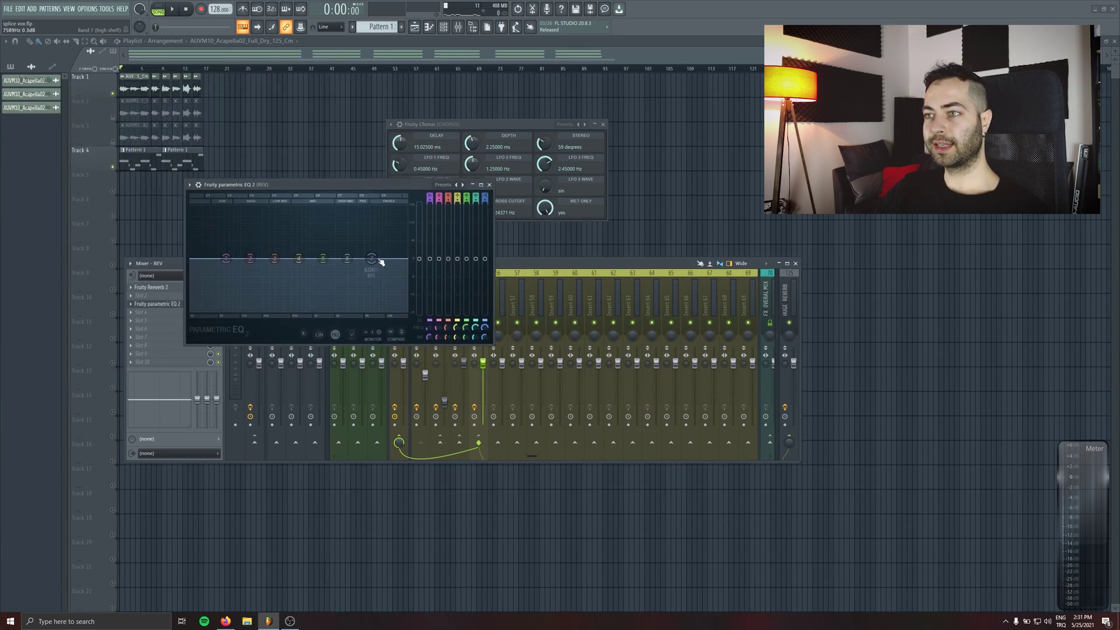
pyautogui.moveTo(379, 261); pyautogui.dragTo(351, 227)
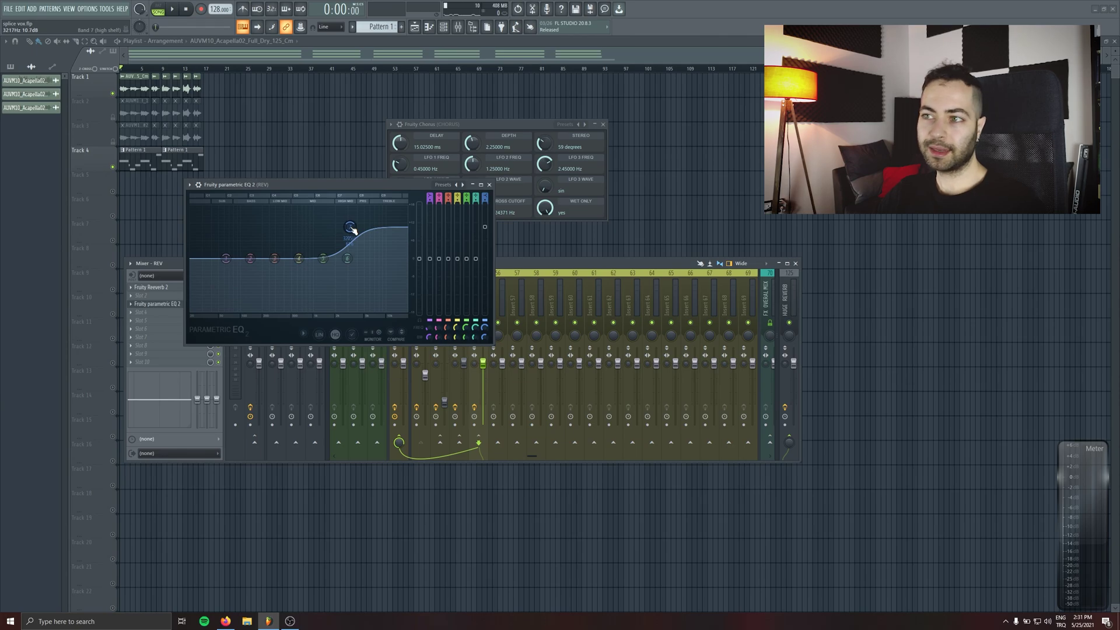
pyautogui.press('space')
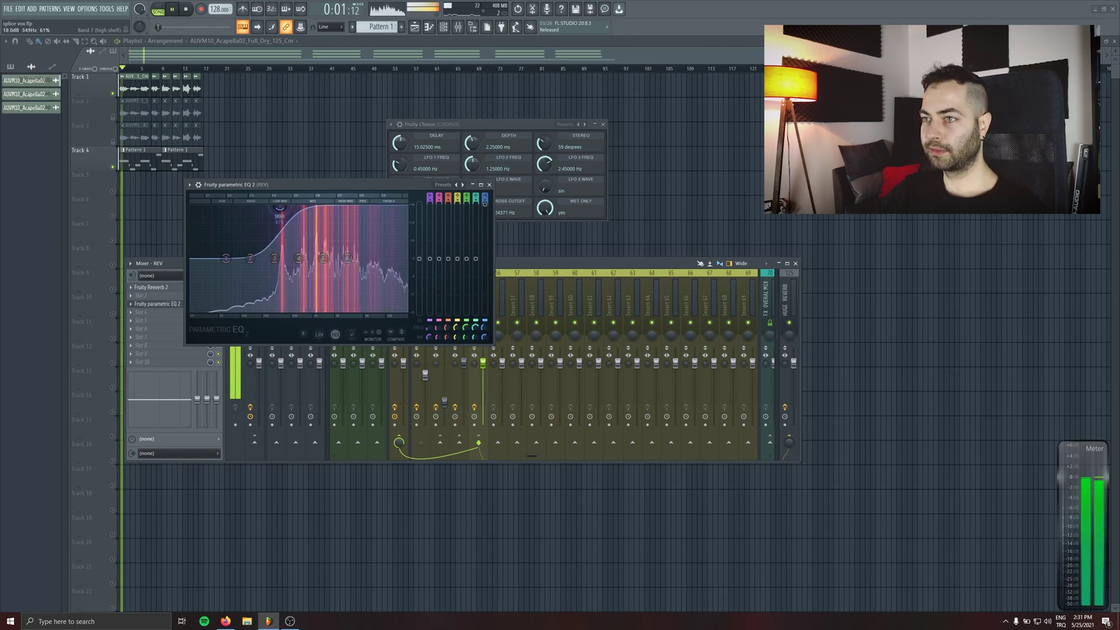
pyautogui.moveTo(351, 228); pyautogui.dragTo(348, 212)
pyautogui.moveTo(226, 258); pyautogui.dragTo(258, 248)
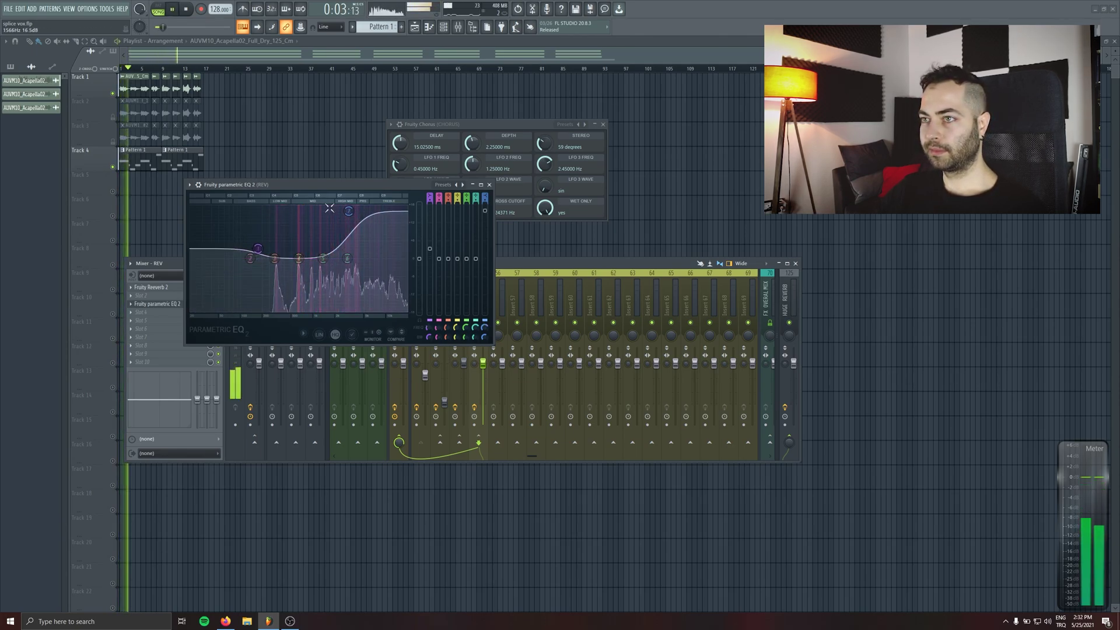
pyautogui.moveTo(348, 213); pyautogui.dragTo(356, 232)
pyautogui.moveTo(257, 248); pyautogui.dragTo(257, 294)
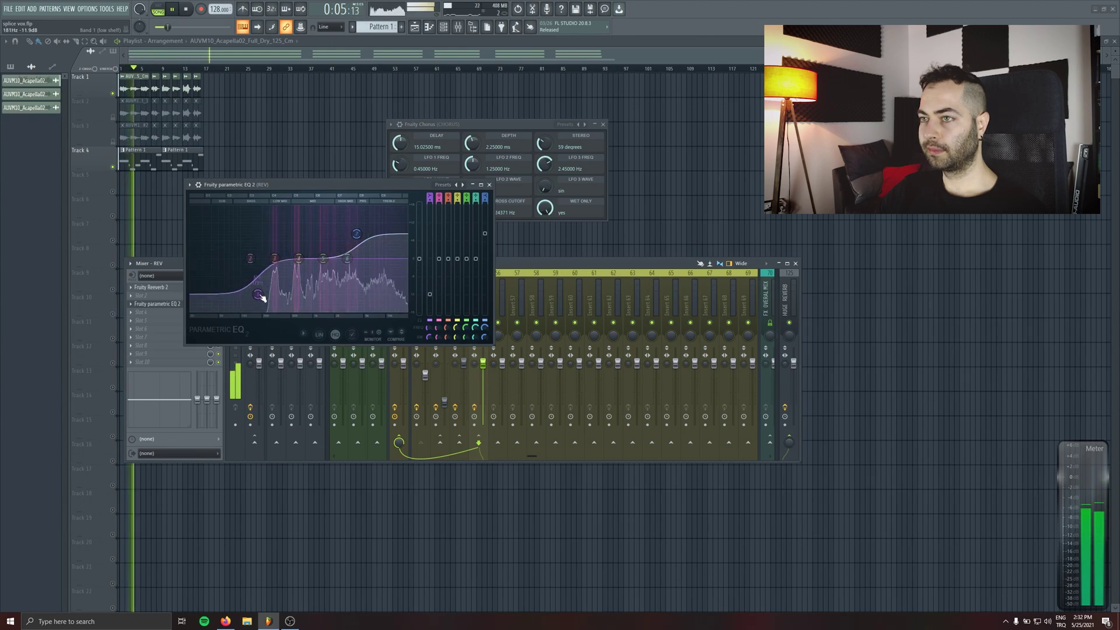
pyautogui.moveTo(356, 234)
pyautogui.mouseDown()
pyautogui.moveTo(336, 211)
pyautogui.moveTo(334, 268)
pyautogui.moveTo(299, 265)
pyautogui.moveTo(333, 266)
pyautogui.moveTo(378, 234)
pyautogui.moveTo(369, 245)
pyautogui.mouseUp()
# Fine-tune the REV equalizer's low-mid and mid bands during playback to form a gradual rise toward the highs
pyautogui.press('space')
pyautogui.press('space')
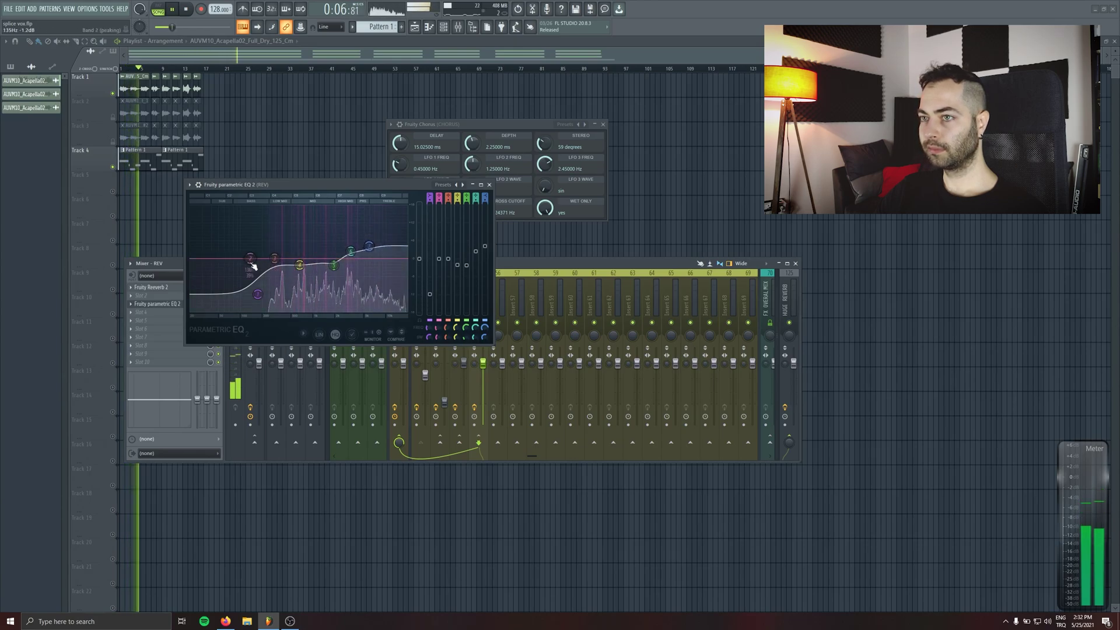
pyautogui.moveTo(258, 292); pyautogui.dragTo(255, 292)
pyautogui.moveTo(275, 258)
pyautogui.mouseDown()
pyautogui.moveTo(260, 242)
pyautogui.moveTo(273, 261)
pyautogui.mouseUp()
pyautogui.moveTo(408, 184); pyautogui.dragTo(641, 150)
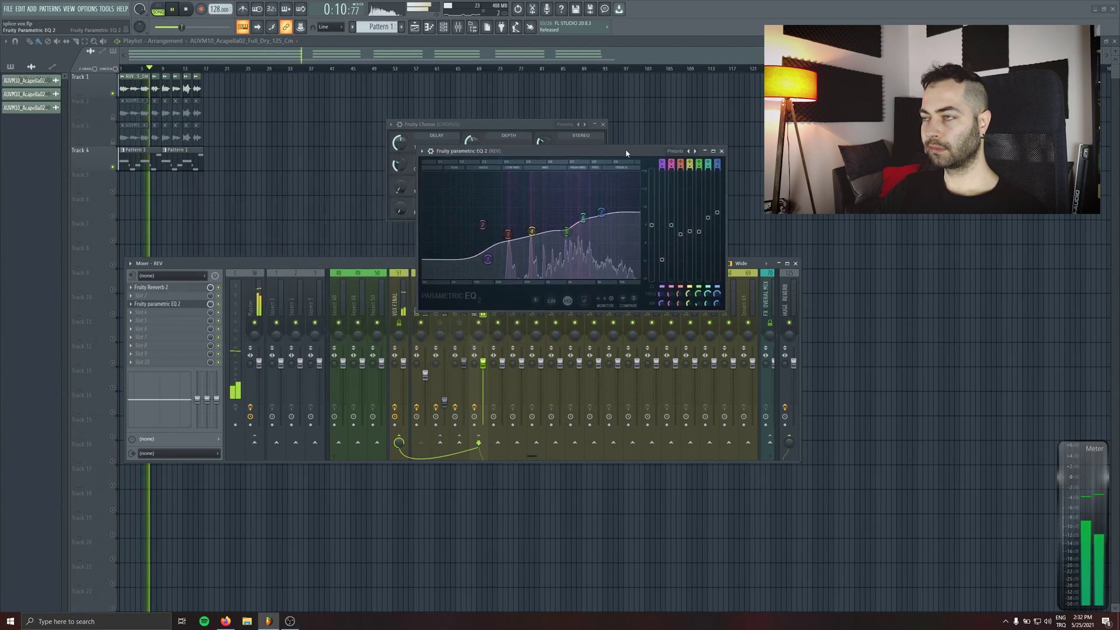
pyautogui.moveTo(566, 231); pyautogui.dragTo(560, 209)
# Stop playback and remove Fruity Parametric EQ 2 from the REV track
pyautogui.press('space')
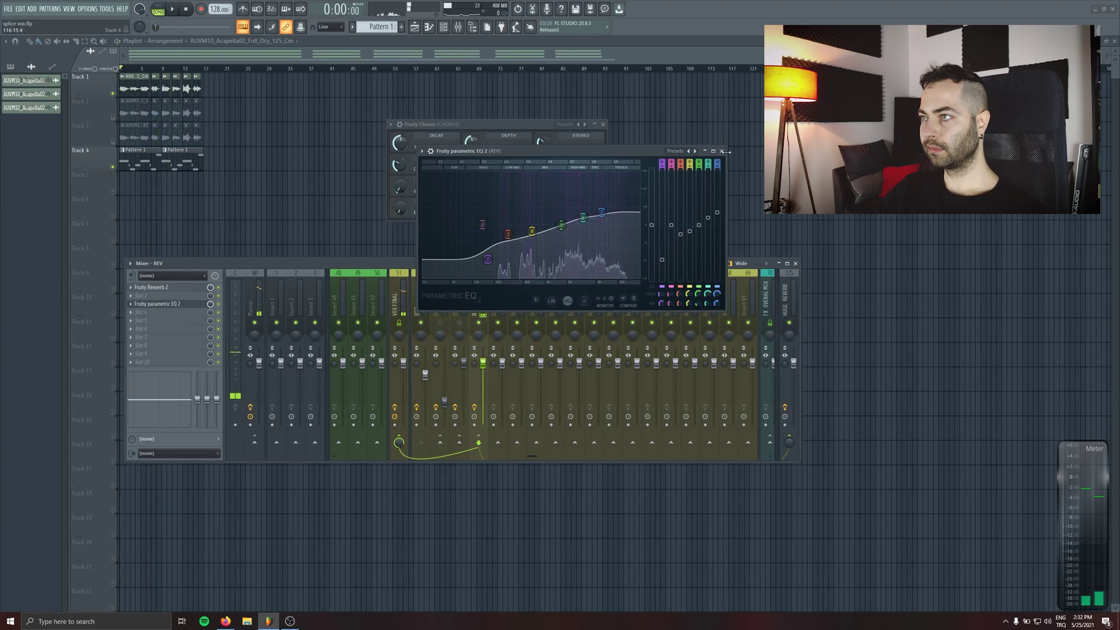
pyautogui.click(721, 150)
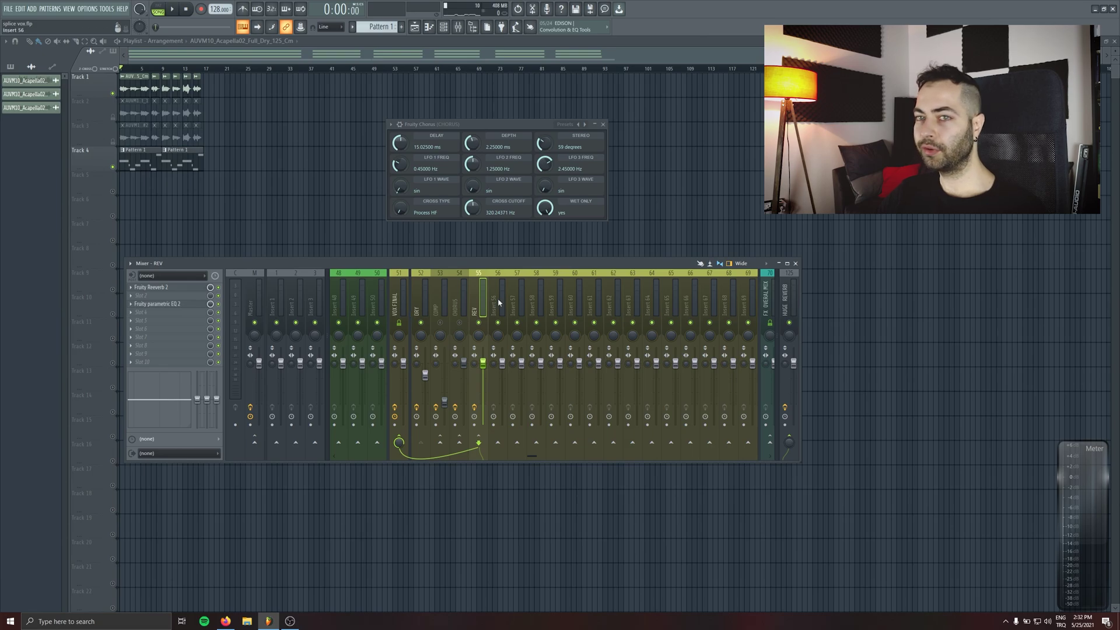
pyautogui.scroll(1, 153, 300)
pyautogui.click(131, 297)
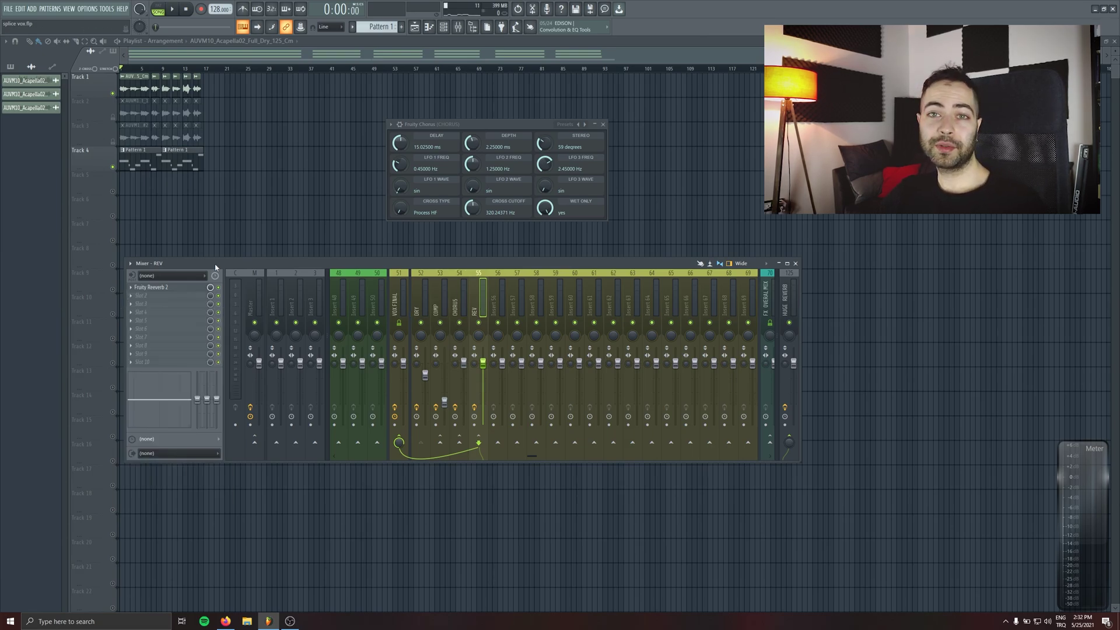
# Name mixer Insert 56 DRIVE, load Decapitator on it, and choose the E style
pyautogui.click(498, 310)
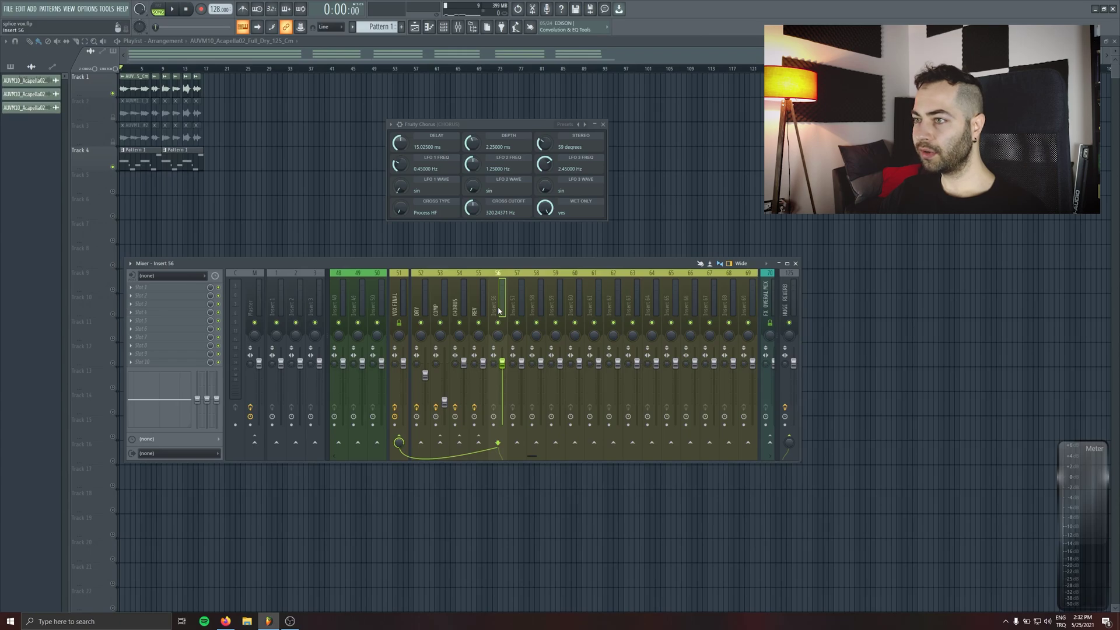
pyautogui.doubleClick(499, 310)
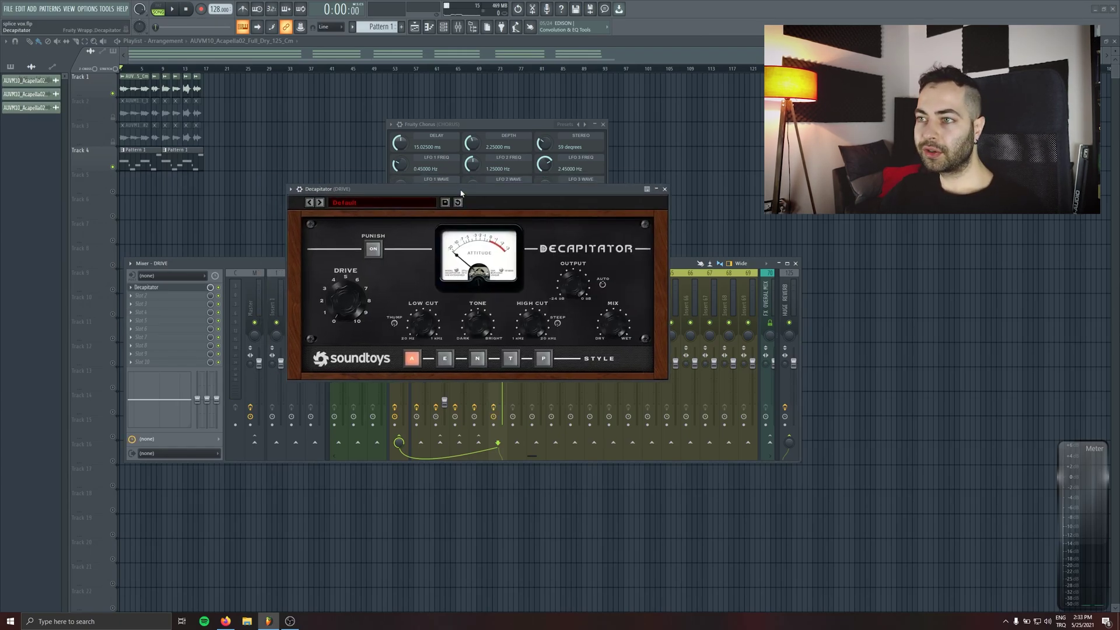
pyautogui.moveTo(460, 193); pyautogui.dragTo(481, 94)
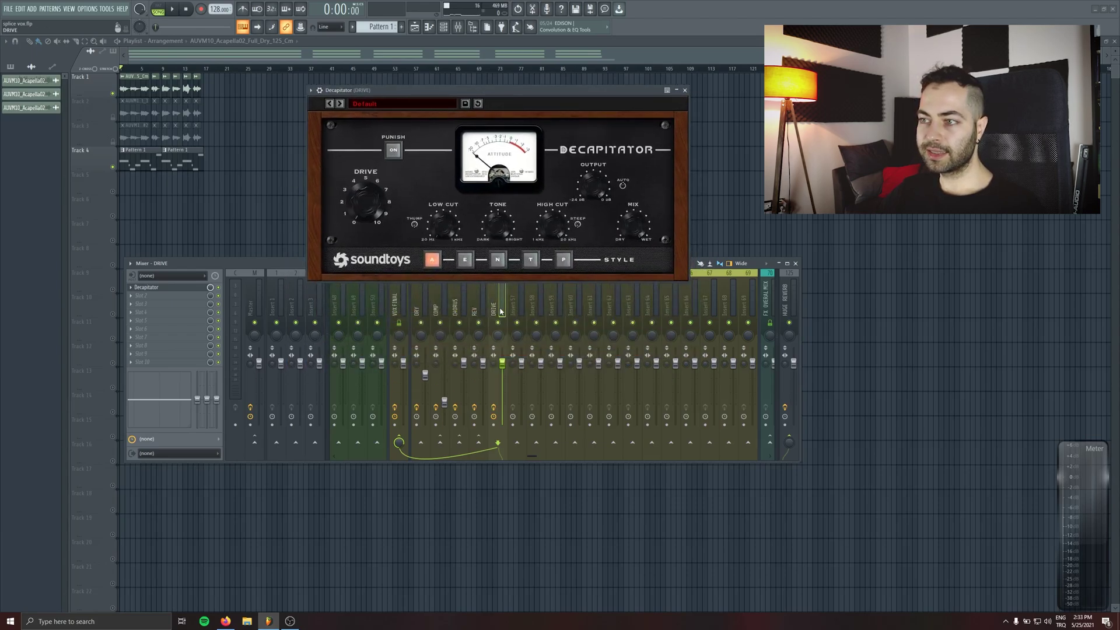
pyautogui.click(393, 245)
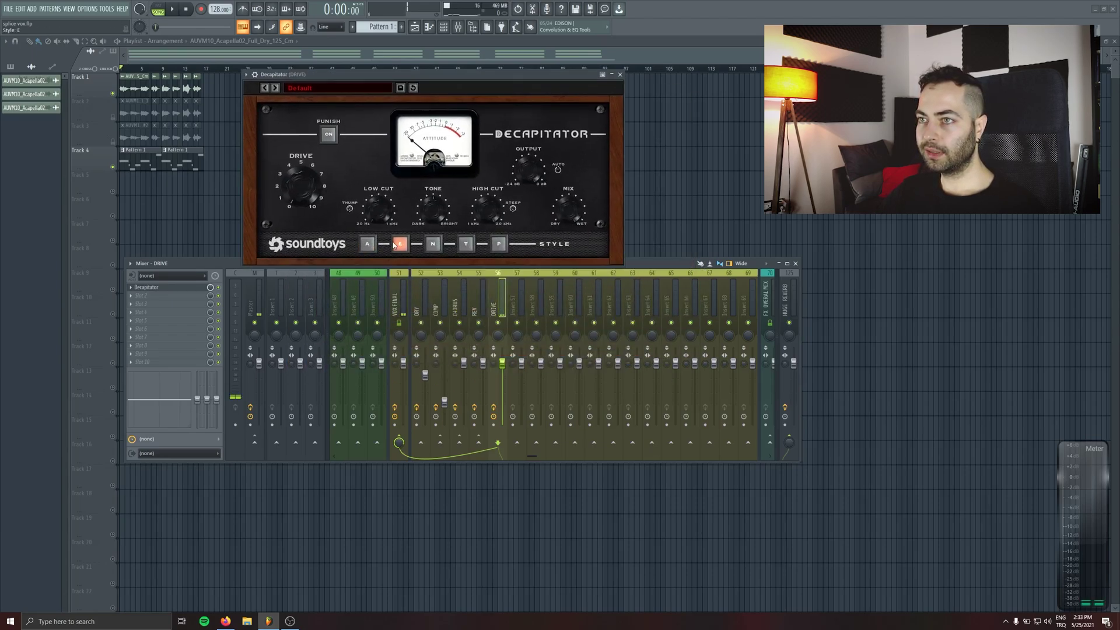
# Mute the COMP, CHORUS and REV tracks and send the DRY track to DRIVE
pyautogui.click(439, 323)
pyautogui.click(459, 324)
pyautogui.click(479, 323)
pyautogui.click(422, 307)
pyautogui.click(498, 443)
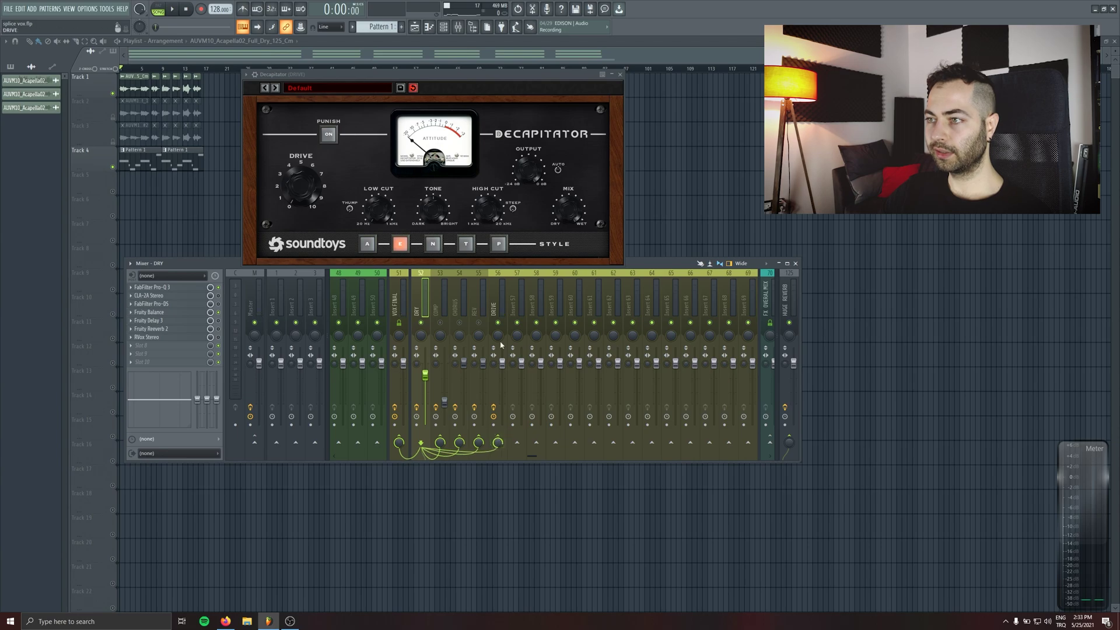
# Adjust the Decapitator drive on the DRIVE track during playback, and close the Decapitator and Fruity Chorus windows
pyautogui.moveTo(676, 264); pyautogui.dragTo(706, 308)
pyautogui.click(521, 328)
pyautogui.press('space')
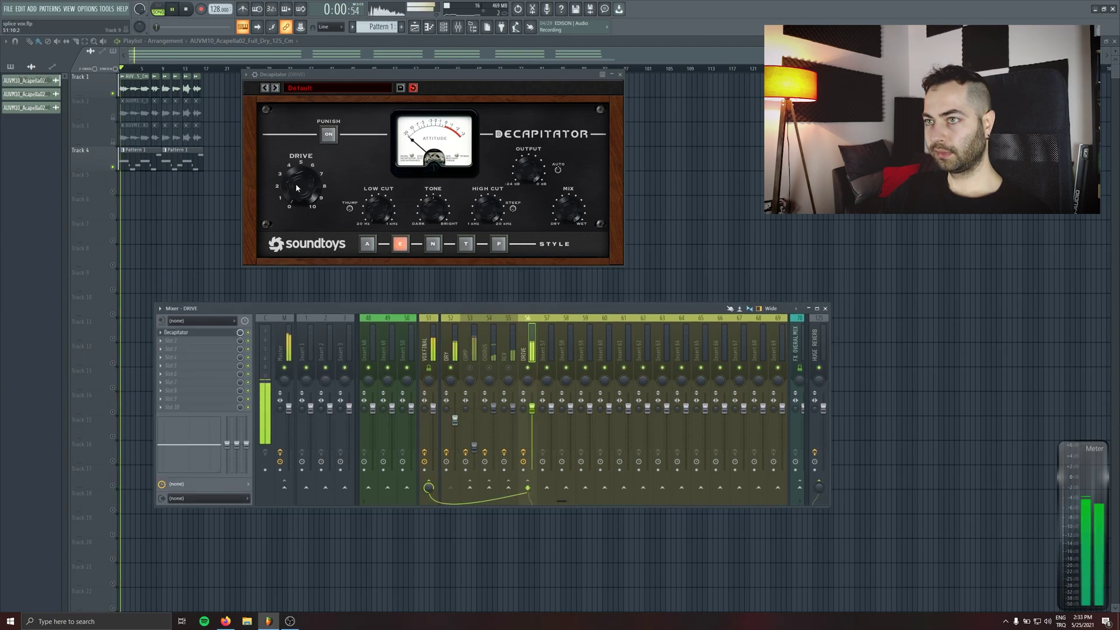
pyautogui.moveTo(297, 199); pyautogui.dragTo(296, 186)
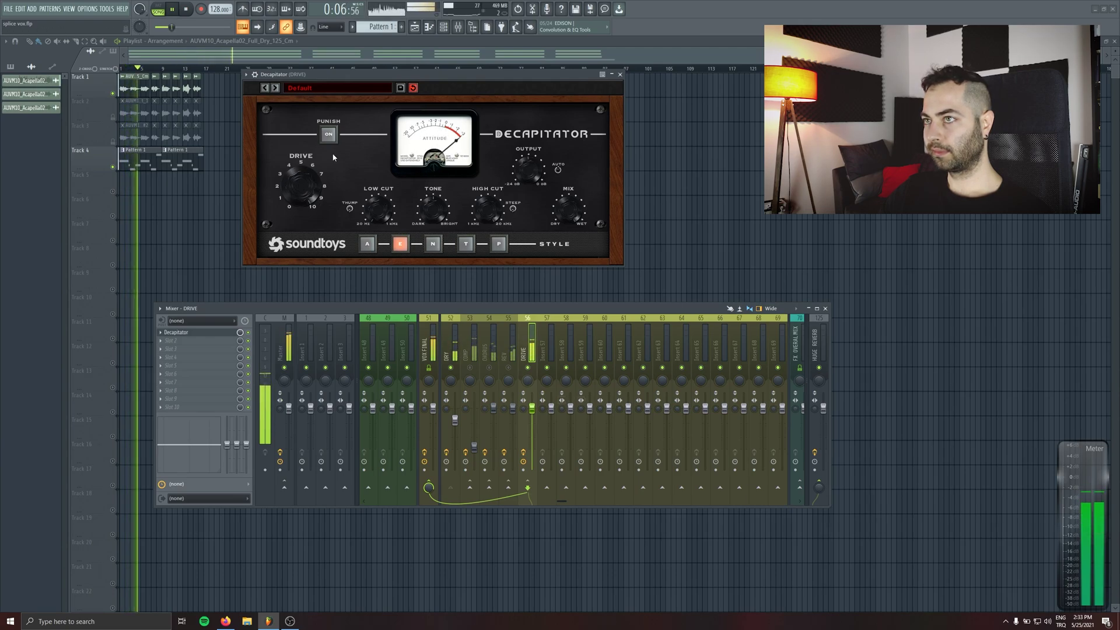
pyautogui.moveTo(435, 82); pyautogui.dragTo(494, 136)
pyautogui.press('space')
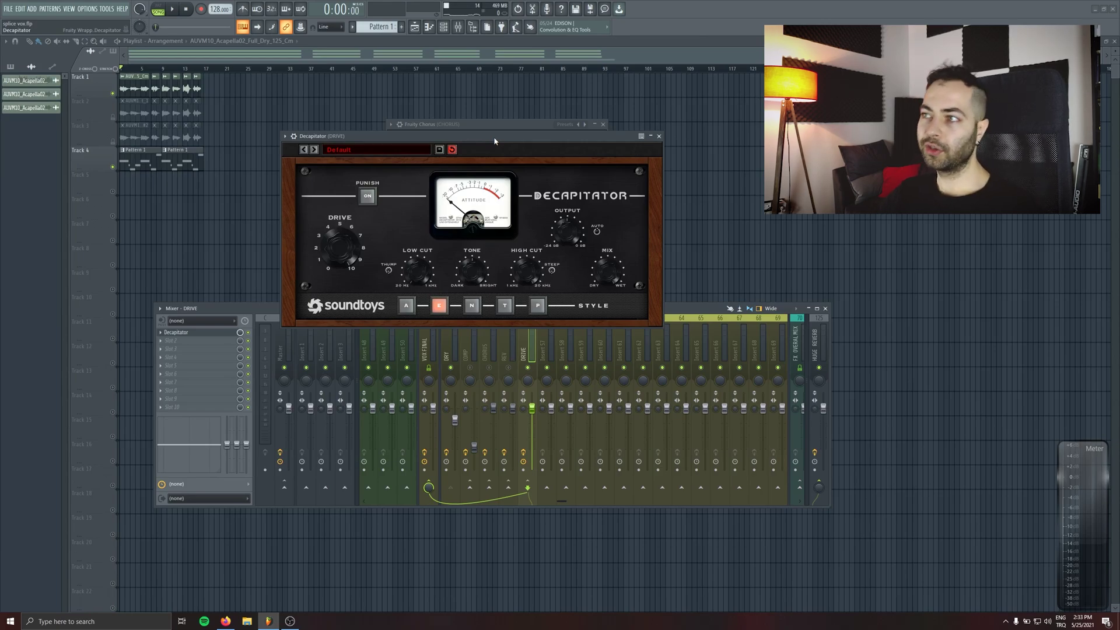
pyautogui.click(659, 136)
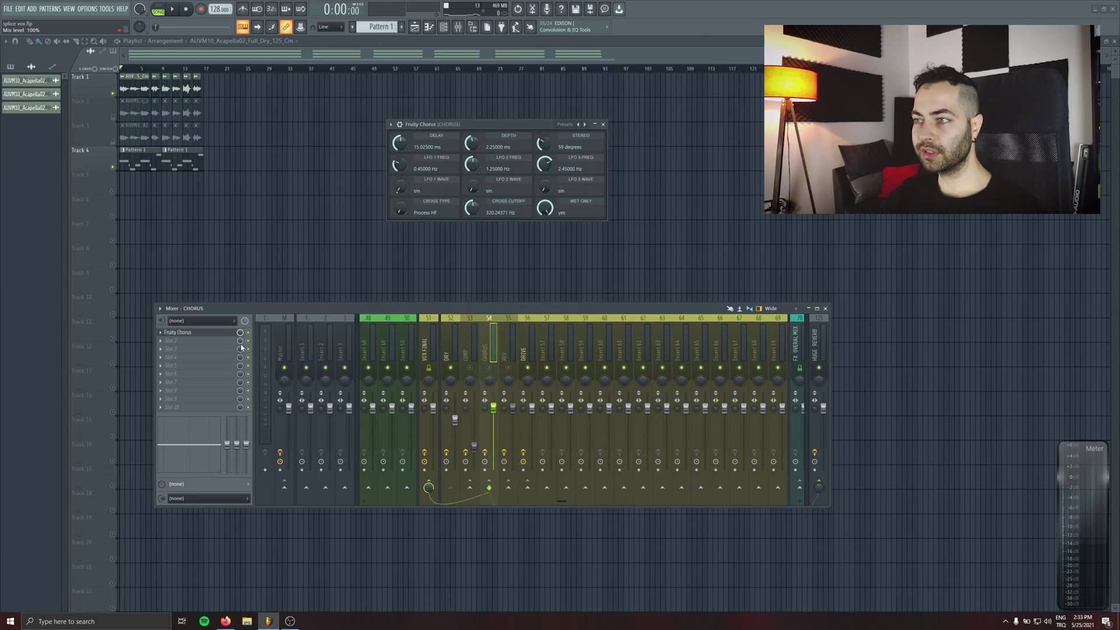
pyautogui.click(603, 125)
# Look through the DRY, CHORUS and DRIVE tracks, and briefly try the DRIVE fader at 0% during playback
pyautogui.click(451, 342)
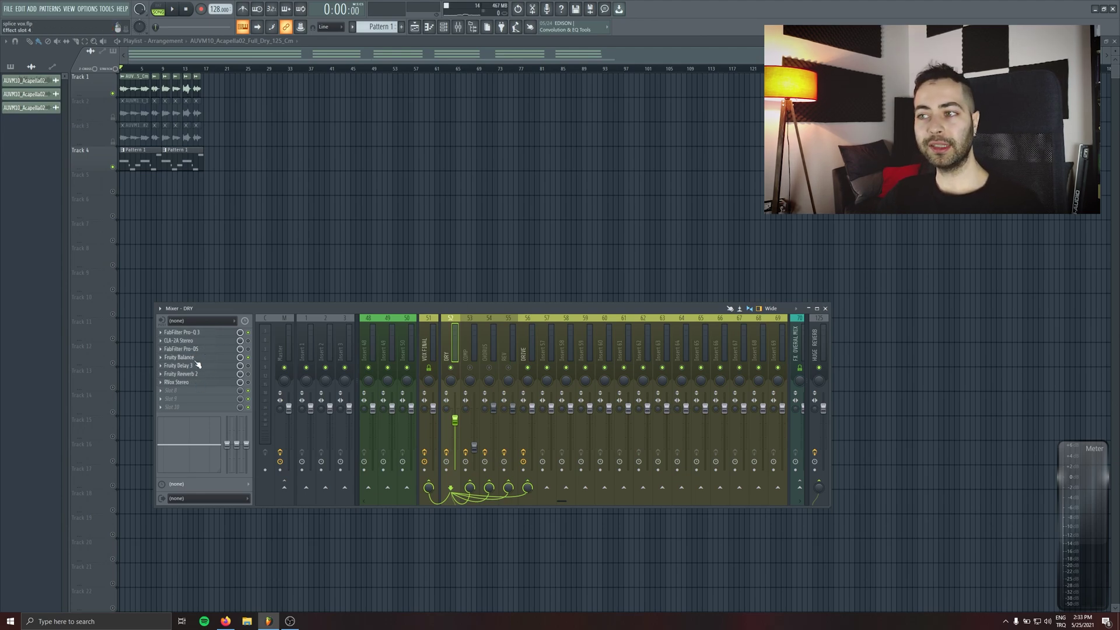
pyautogui.click(488, 351)
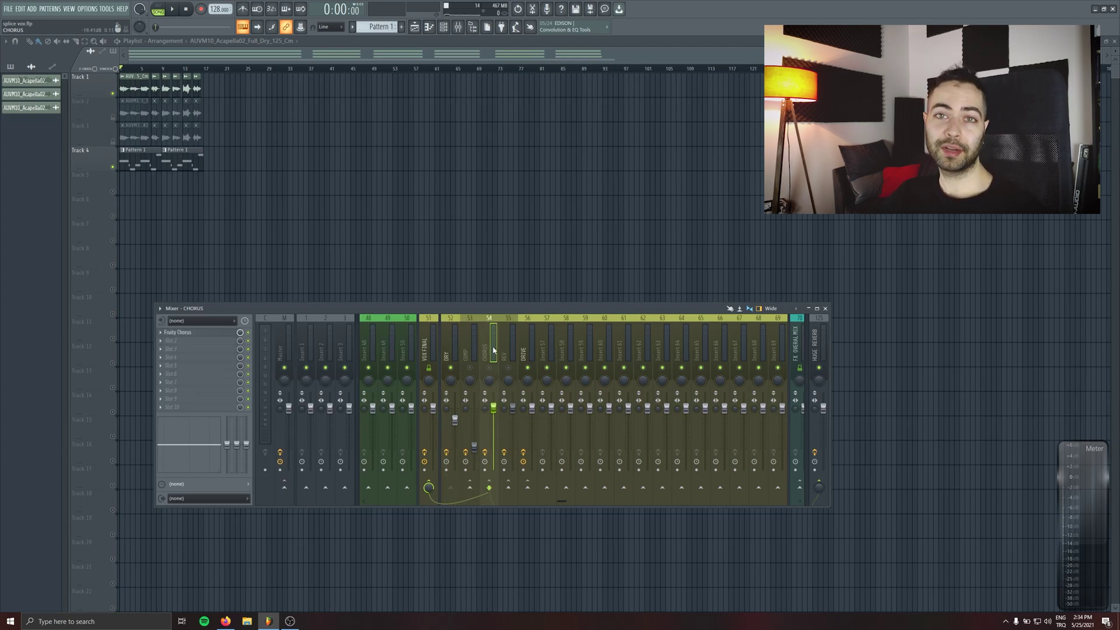
pyautogui.click(525, 353)
pyautogui.click(446, 436)
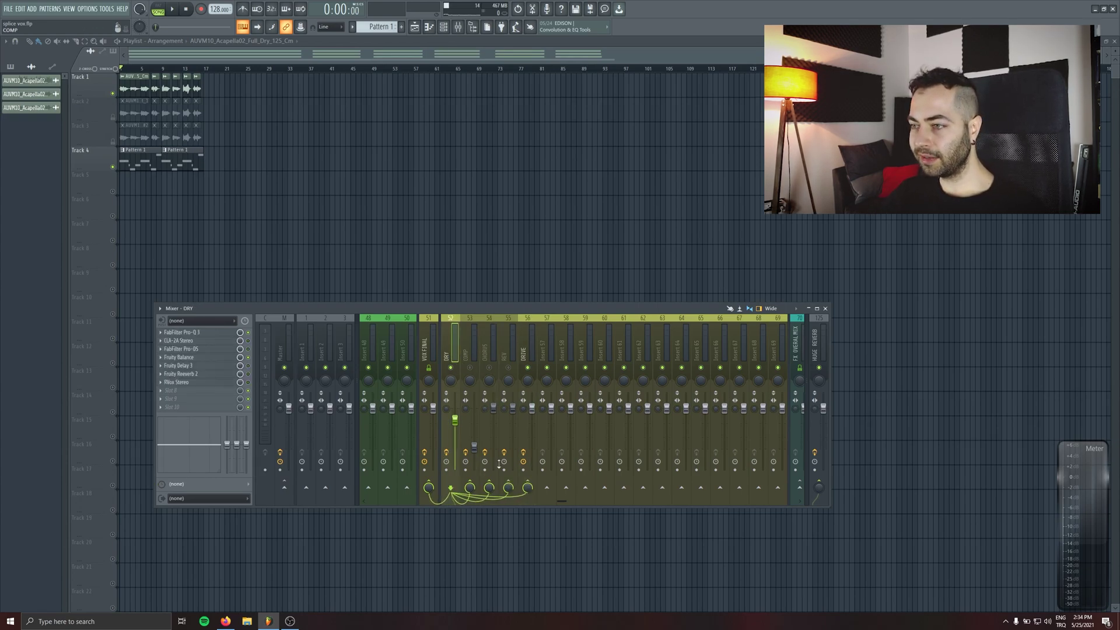
pyautogui.click(532, 467)
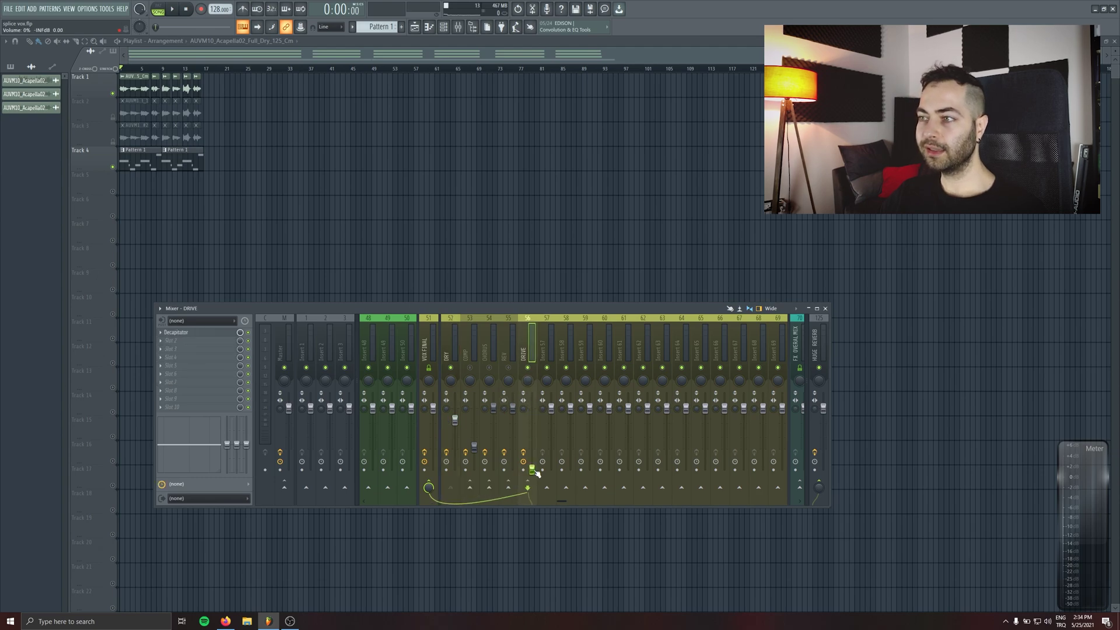
pyautogui.press('space')
pyautogui.press('space')
pyautogui.click(457, 370)
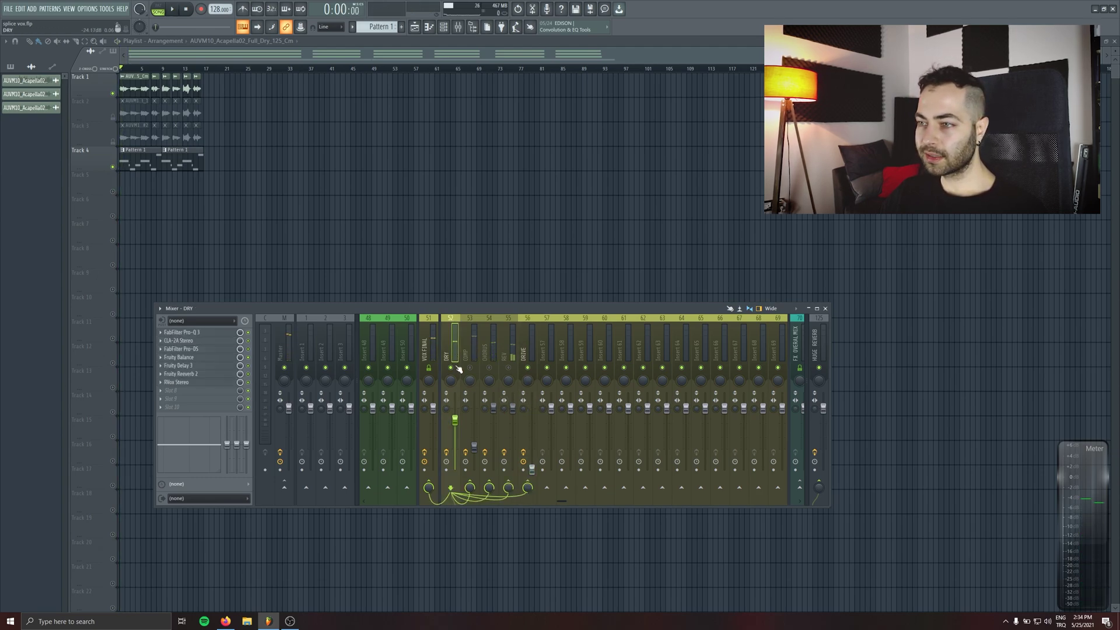
pyautogui.click(531, 439)
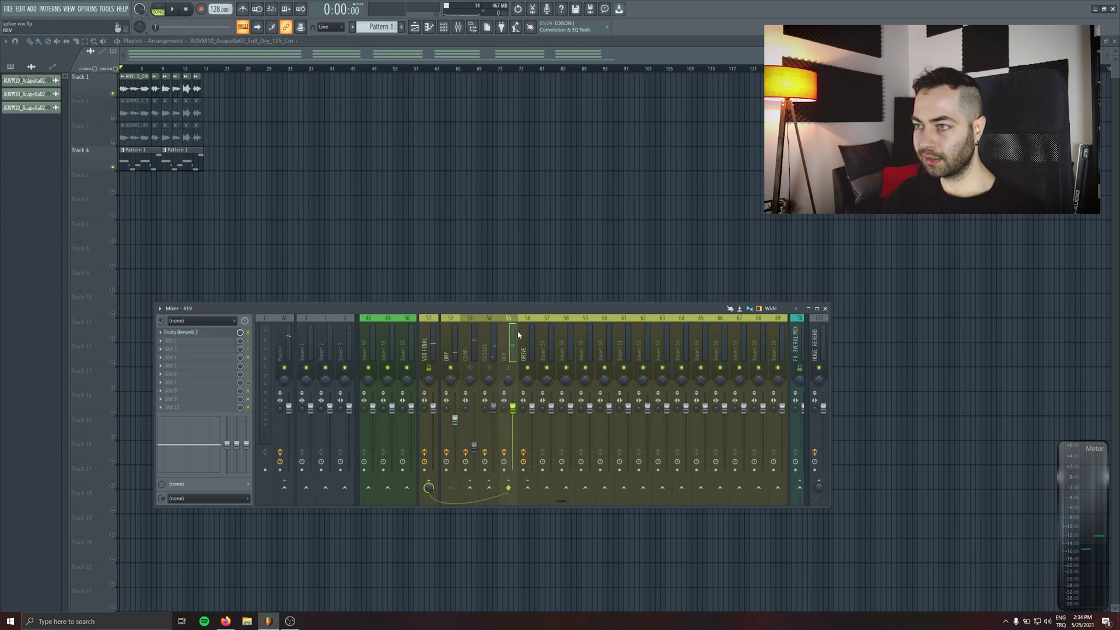
# Load Fruity Parametric EQ 2 in the second effect slot of the DRIVE track and apply the LOWCUT preset
pyautogui.click(219, 341)
pyautogui.moveTo(217, 352)
pyautogui.click(299, 583)
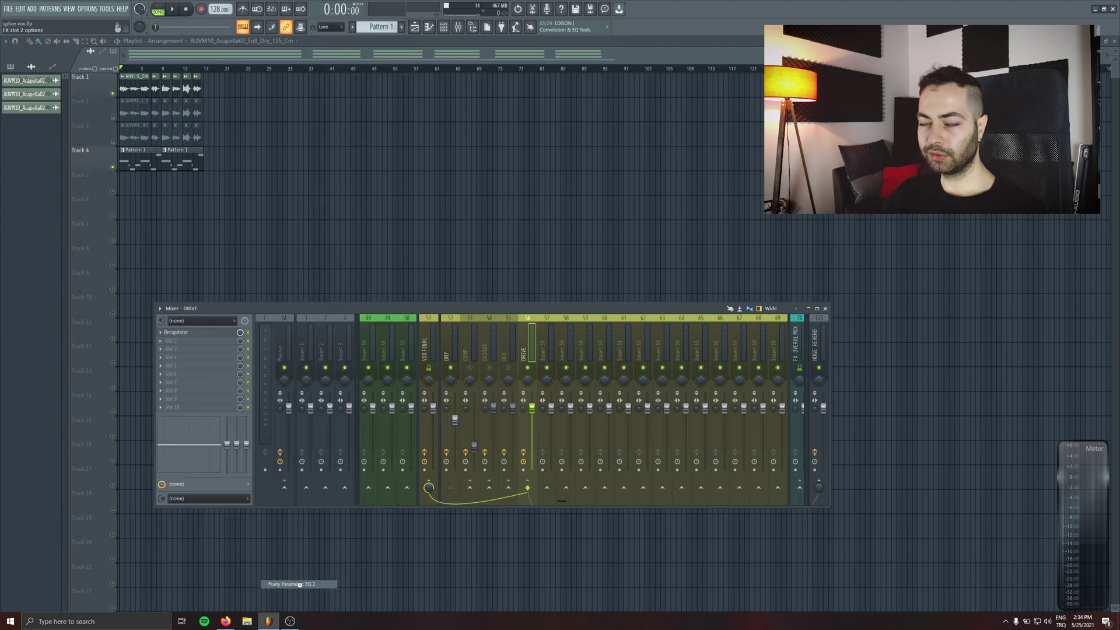
pyautogui.click(43, 80)
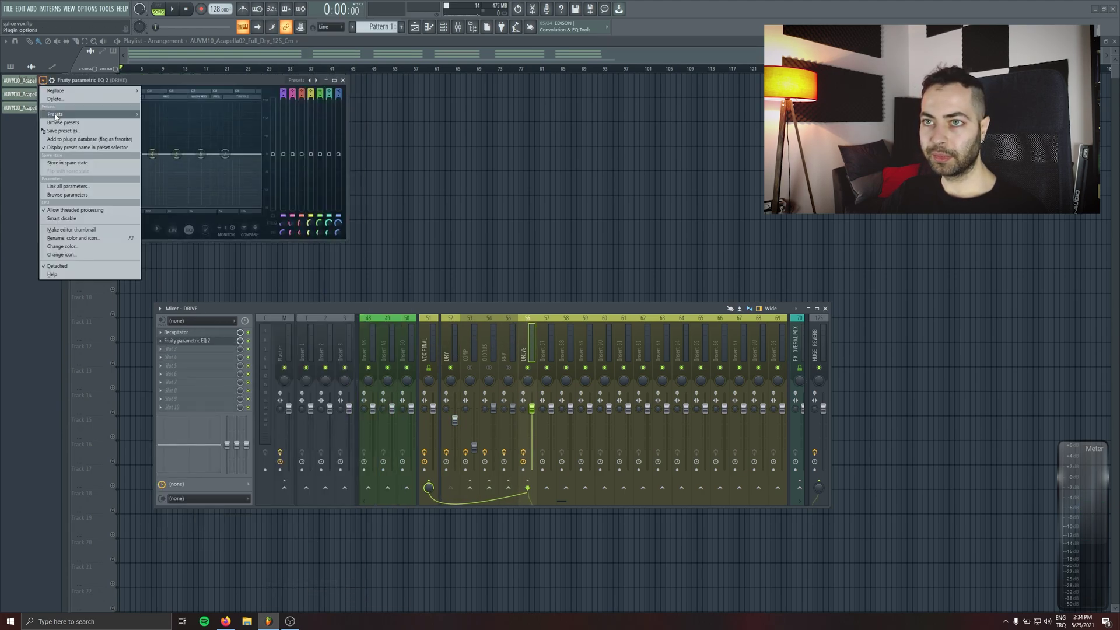
pyautogui.moveTo(87, 111)
pyautogui.click(168, 88)
pyautogui.moveTo(167, 87); pyautogui.dragTo(492, 128)
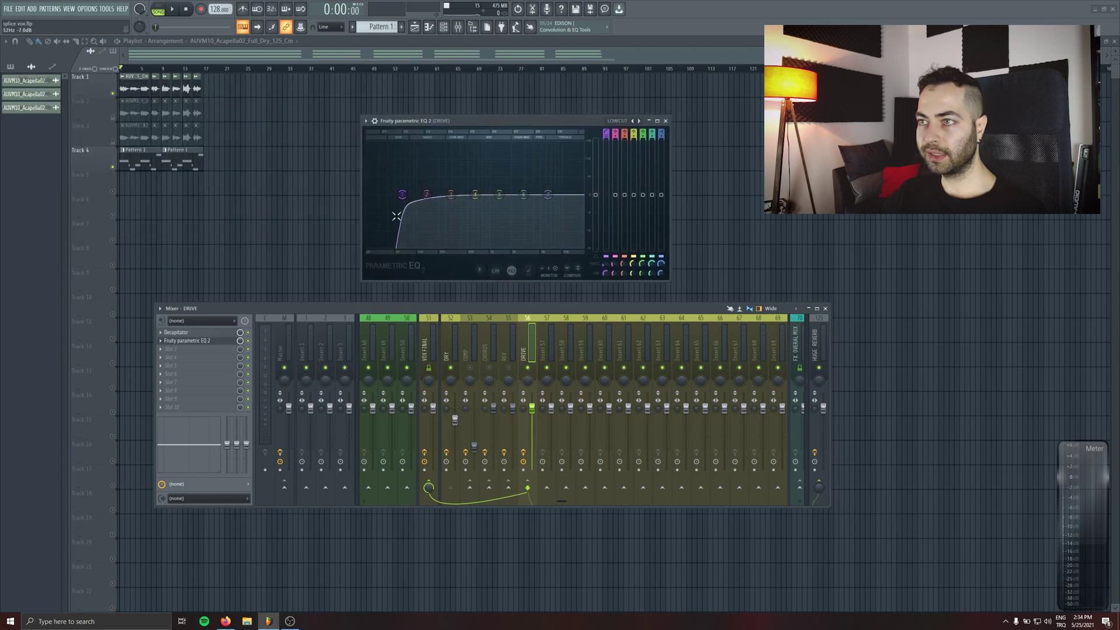
# Shift the DRIVE equalizer's low cut up into the low mids and reduce its high shelf by about 4 dB during playback
pyautogui.moveTo(404, 196); pyautogui.dragTo(462, 195)
pyautogui.press('space')
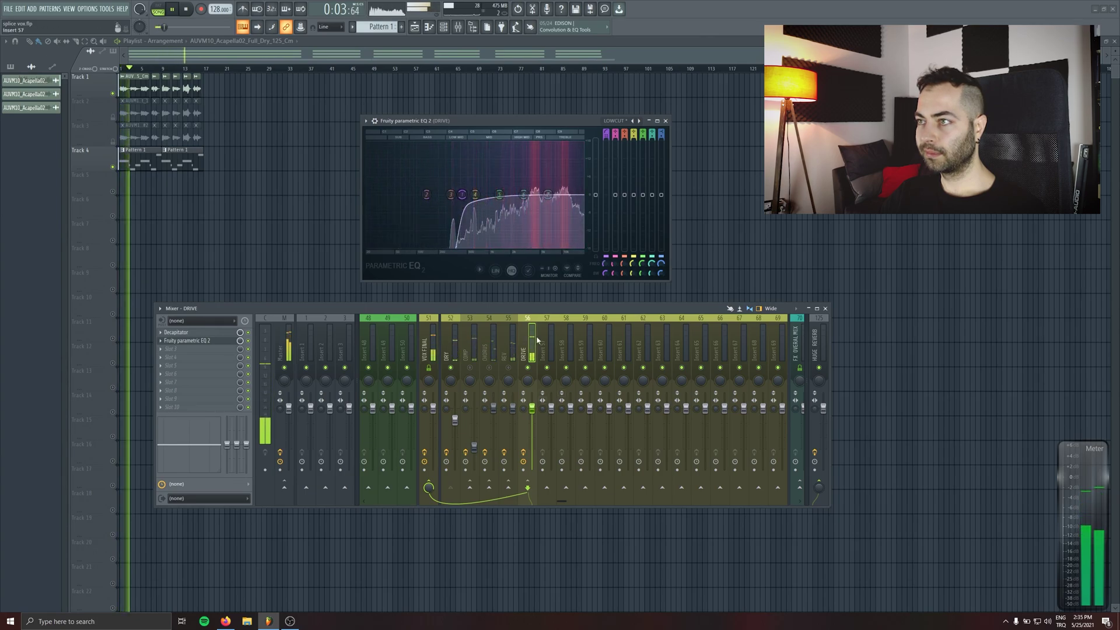
pyautogui.moveTo(548, 194)
pyautogui.mouseDown()
pyautogui.moveTo(526, 200)
pyautogui.moveTo(550, 207)
pyautogui.mouseUp()
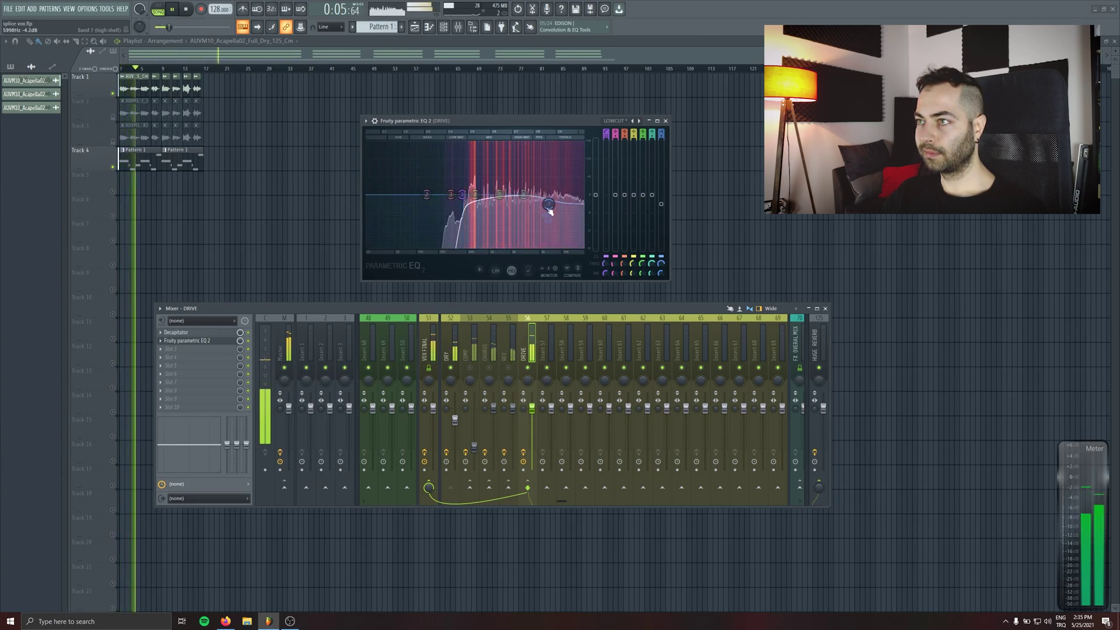
# Lower the DRIVE fader, bring COMP, CHORUS and REV back in, and compare the blend with and without DRIVE during playback
pyautogui.moveTo(538, 411); pyautogui.dragTo(532, 436)
pyautogui.press('space')
pyautogui.click(453, 496)
pyautogui.press('space')
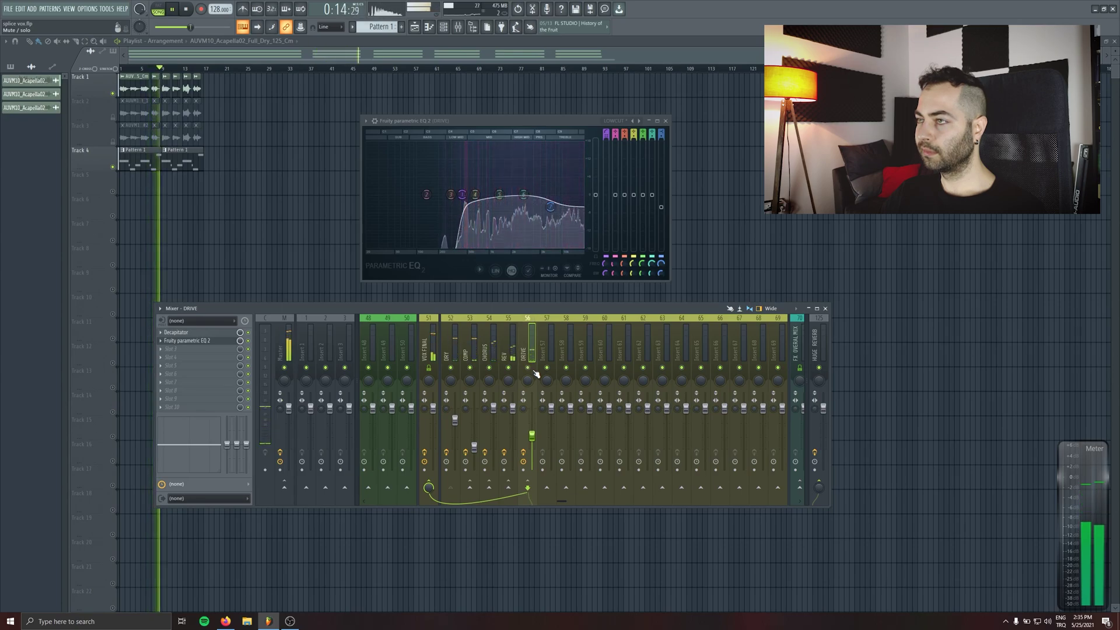
# Stop playback, set up insert 57 as a DEL track between REV and DRIVE, and send DRY to it
pyautogui.click(665, 121)
pyautogui.moveTo(537, 308); pyautogui.dragTo(539, 275)
pyautogui.press('space')
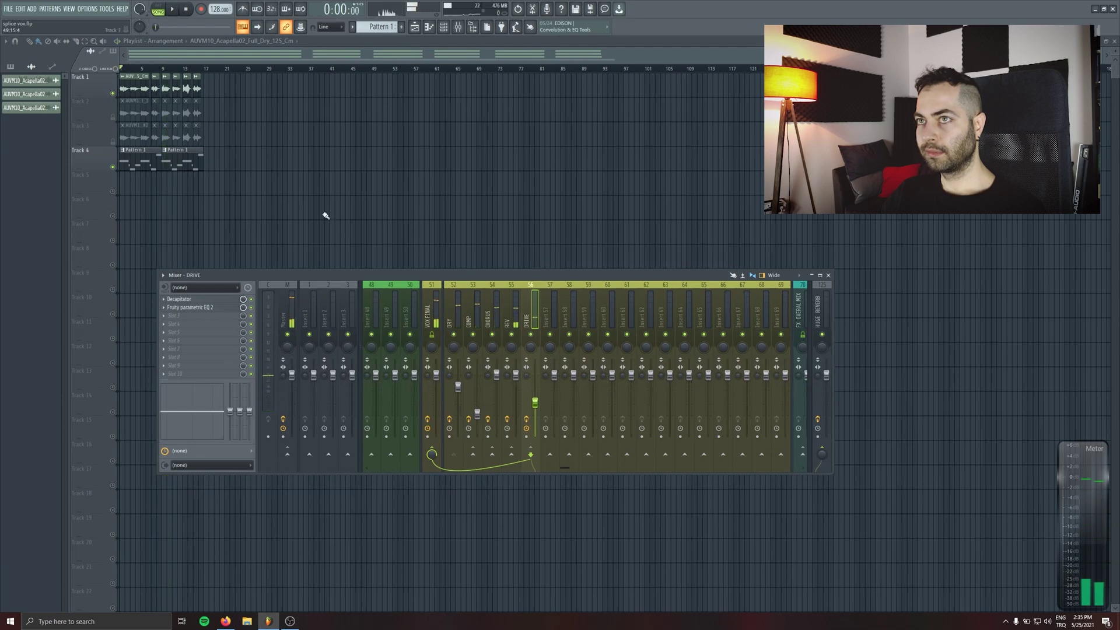
pyautogui.click(550, 301)
pyautogui.doubleClick(552, 301)
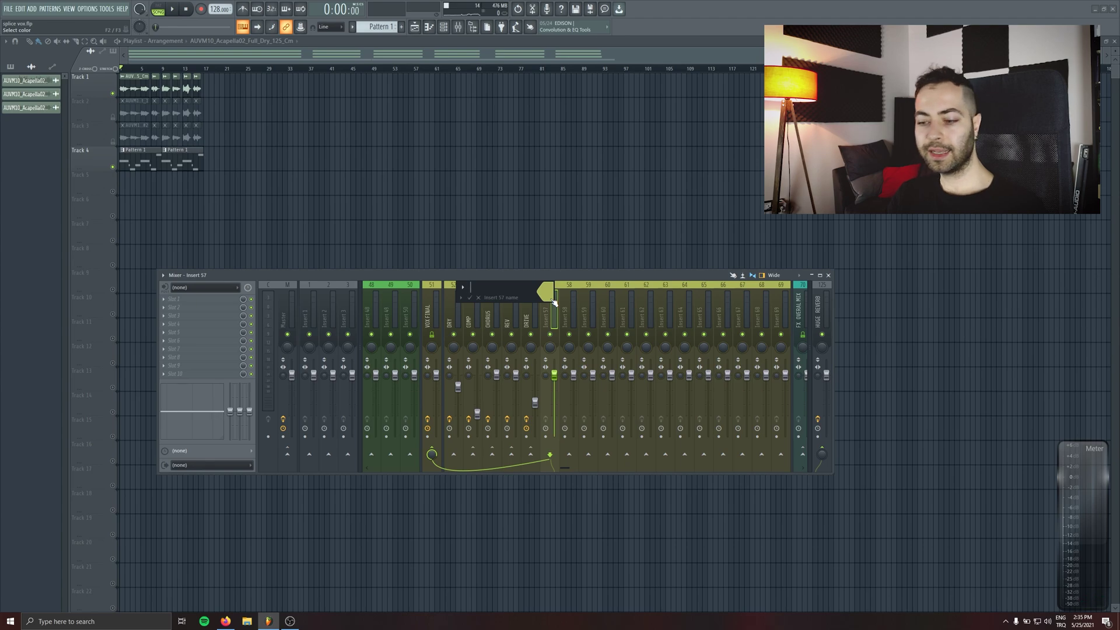
pyautogui.write('DEL')
pyautogui.press('Return')
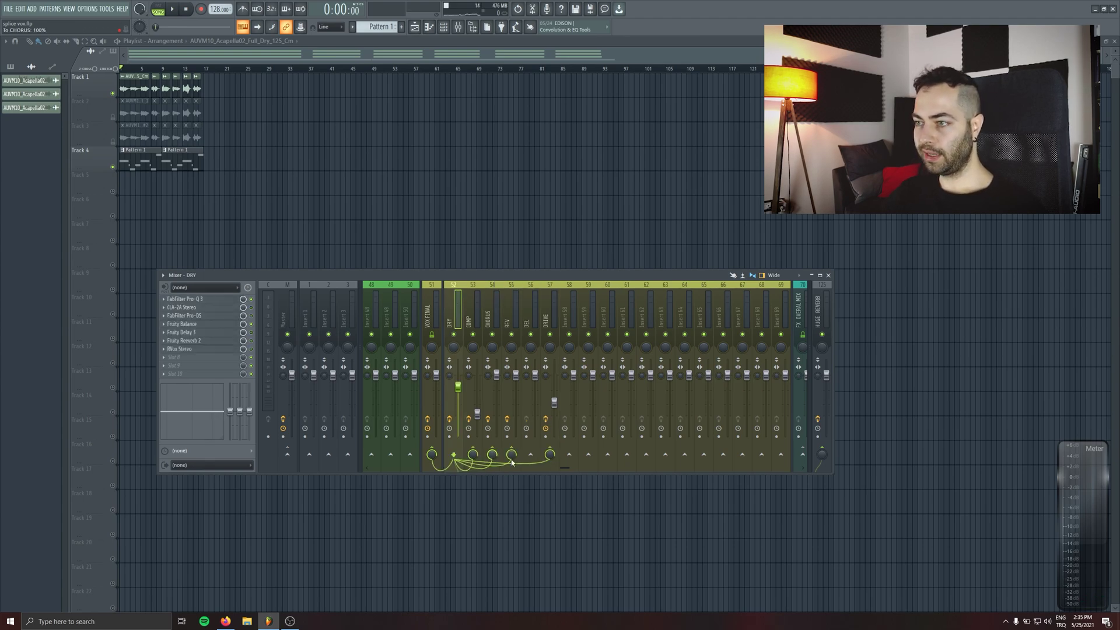
pyautogui.hotkey('alt', 'Left')
# Load Fruity Delay 3 in the first effect slot of DEL with its dry output at 0%
pyautogui.click(224, 301)
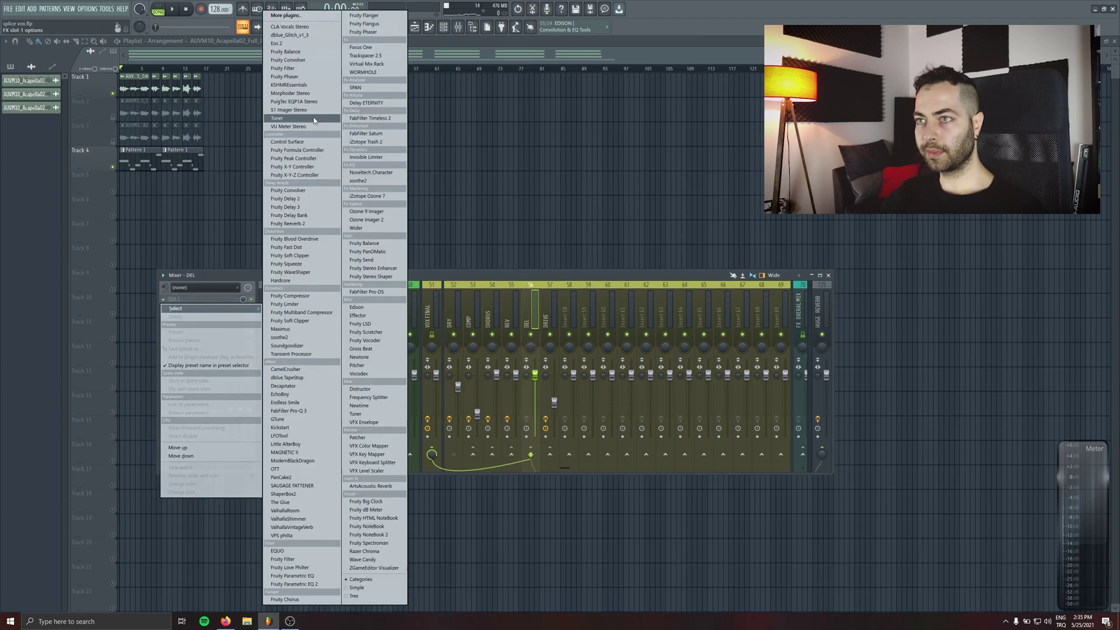
pyautogui.click(302, 221)
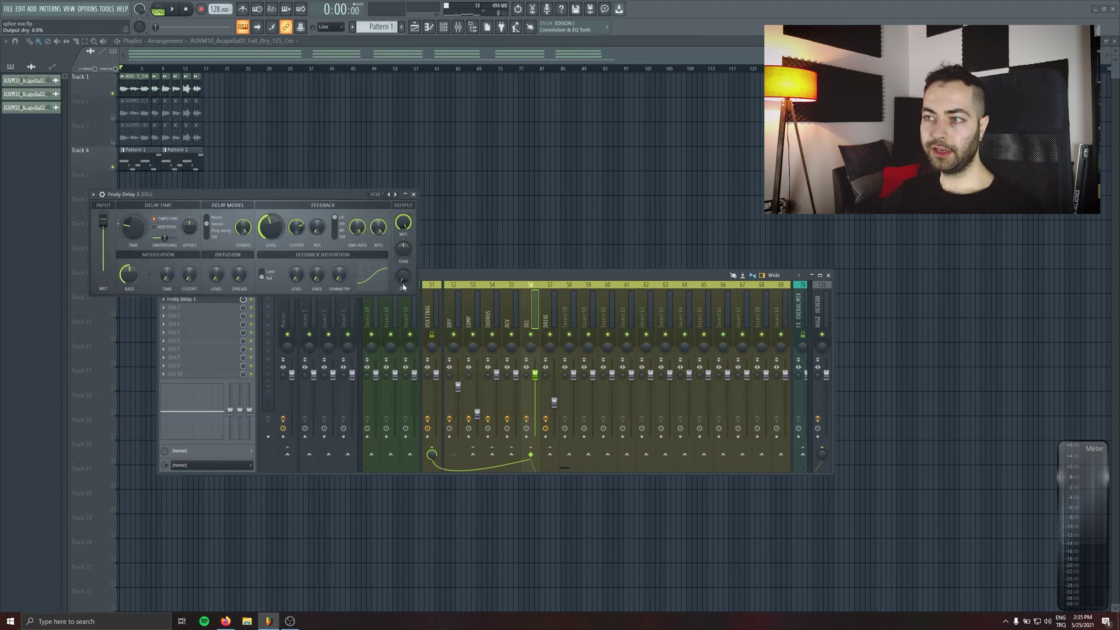
pyautogui.moveTo(348, 194); pyautogui.dragTo(370, 160)
# Mute COMP, CHORUS, REV and DRIVE, and audition the DEL delay together with DRY during playback
pyautogui.press('space')
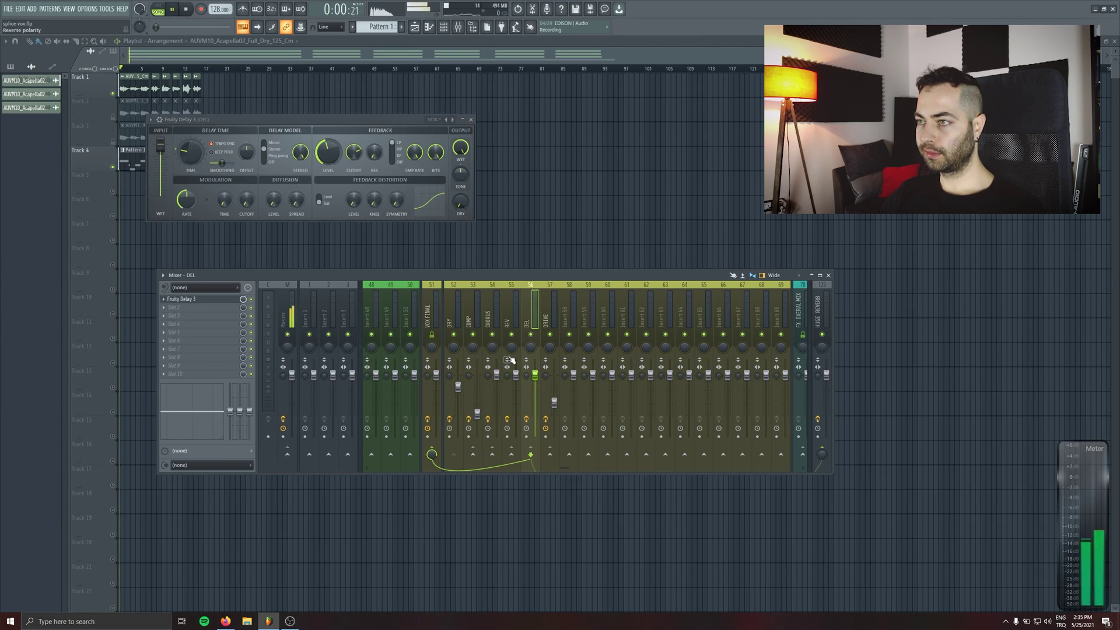
pyautogui.click(473, 335)
pyautogui.click(511, 335)
pyautogui.click(511, 334)
pyautogui.click(549, 334)
pyautogui.click(511, 334)
pyautogui.click(491, 334)
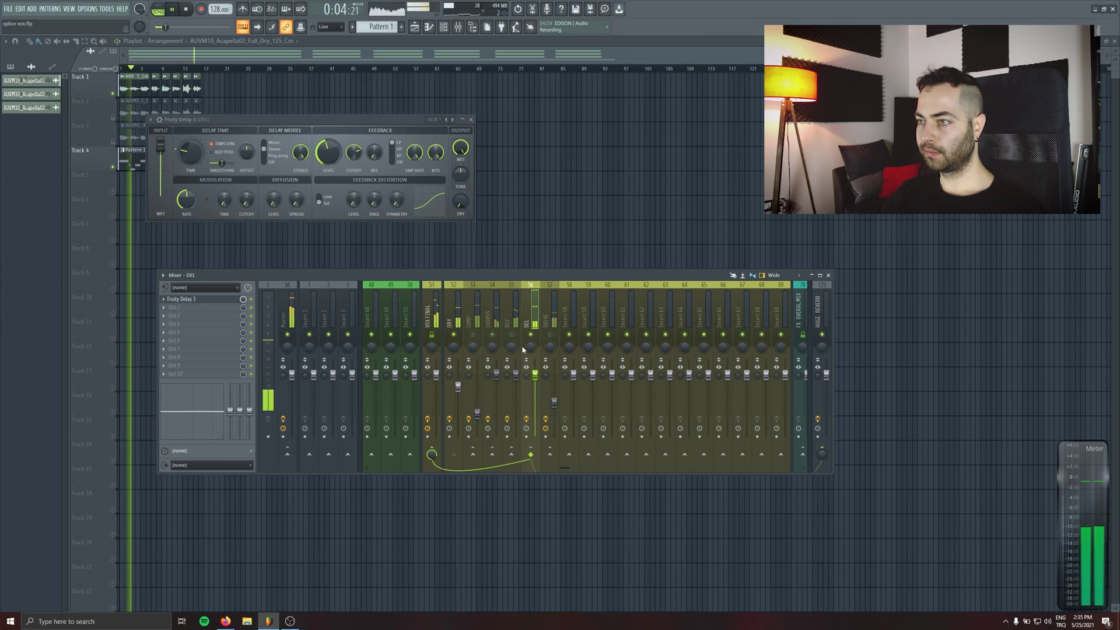
pyautogui.moveTo(398, 122); pyautogui.dragTo(508, 148)
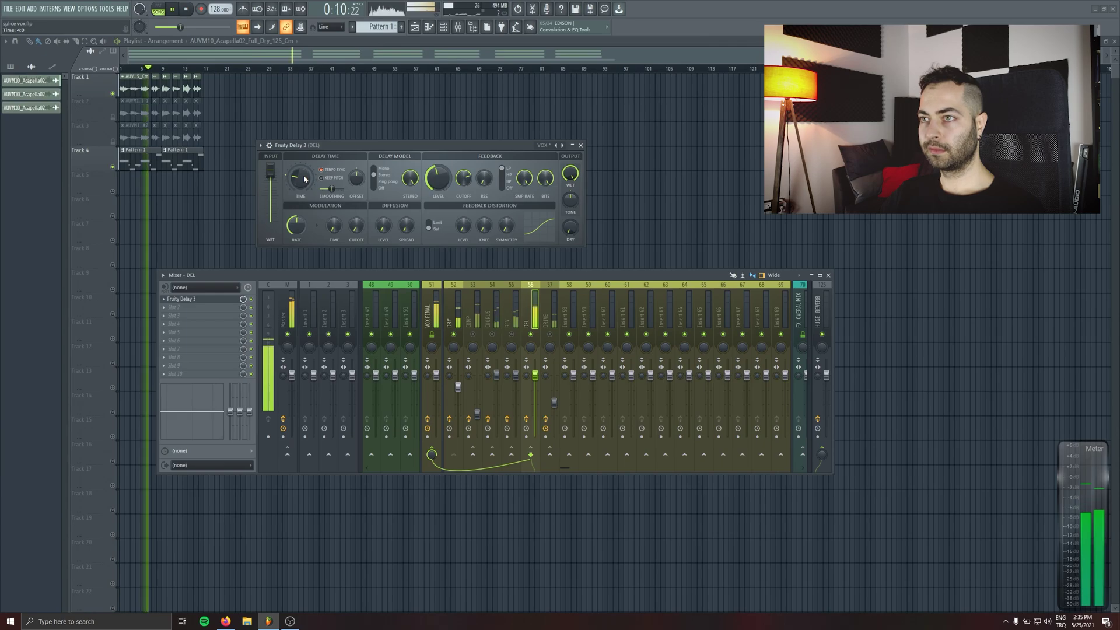
pyautogui.press('space')
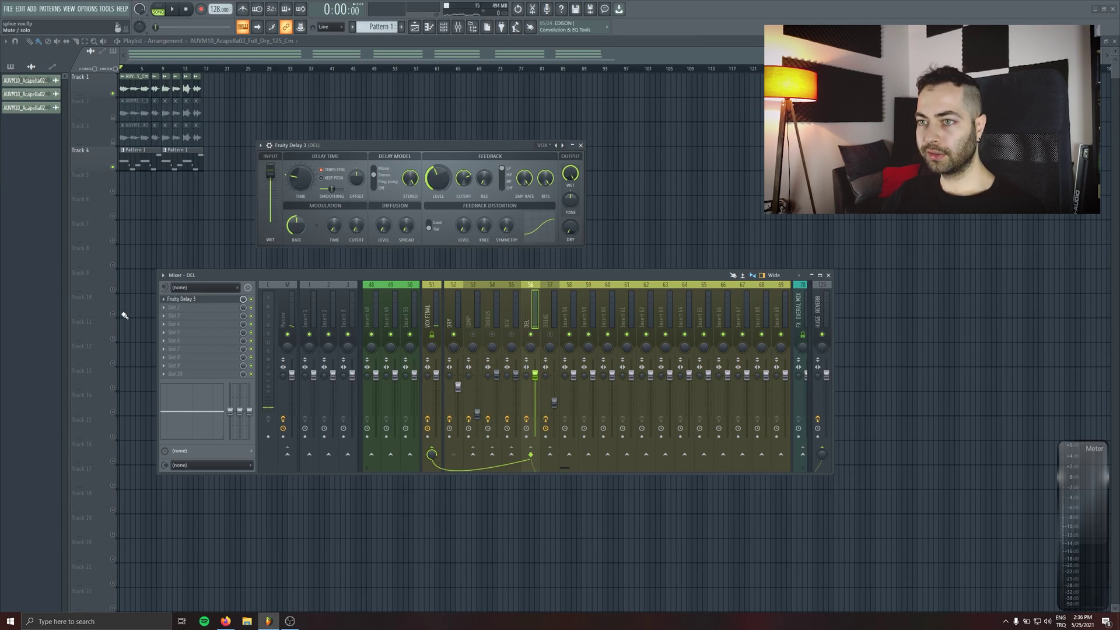
# Load Fruity Limiter after the delay on DEL and compress the echoes with a lowered threshold and raised knee and ratio
pyautogui.click(187, 312)
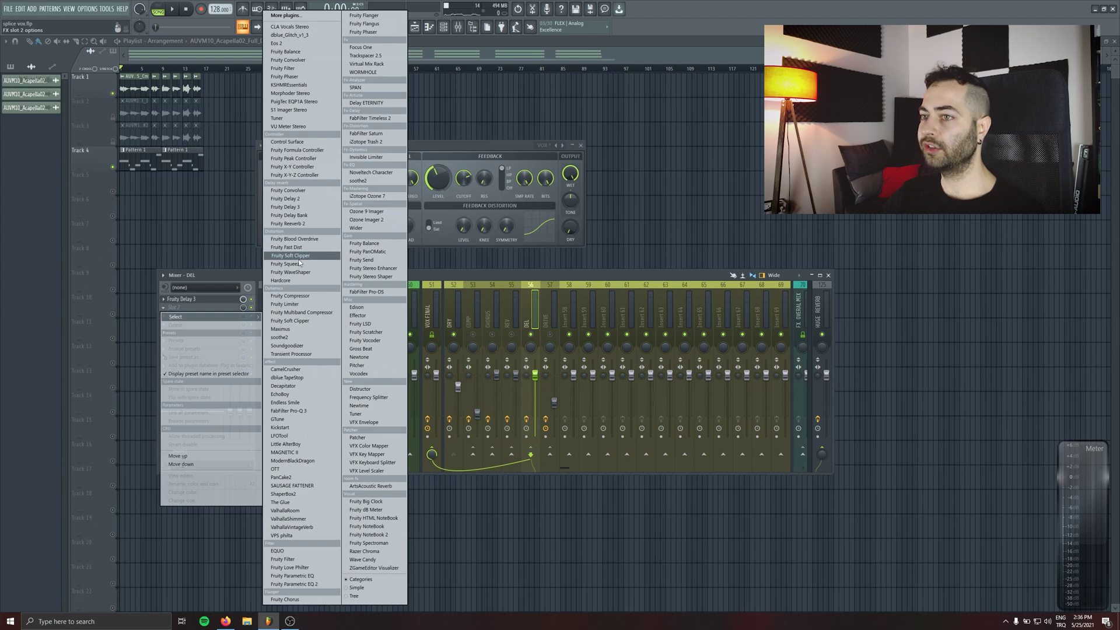
pyautogui.click(285, 304)
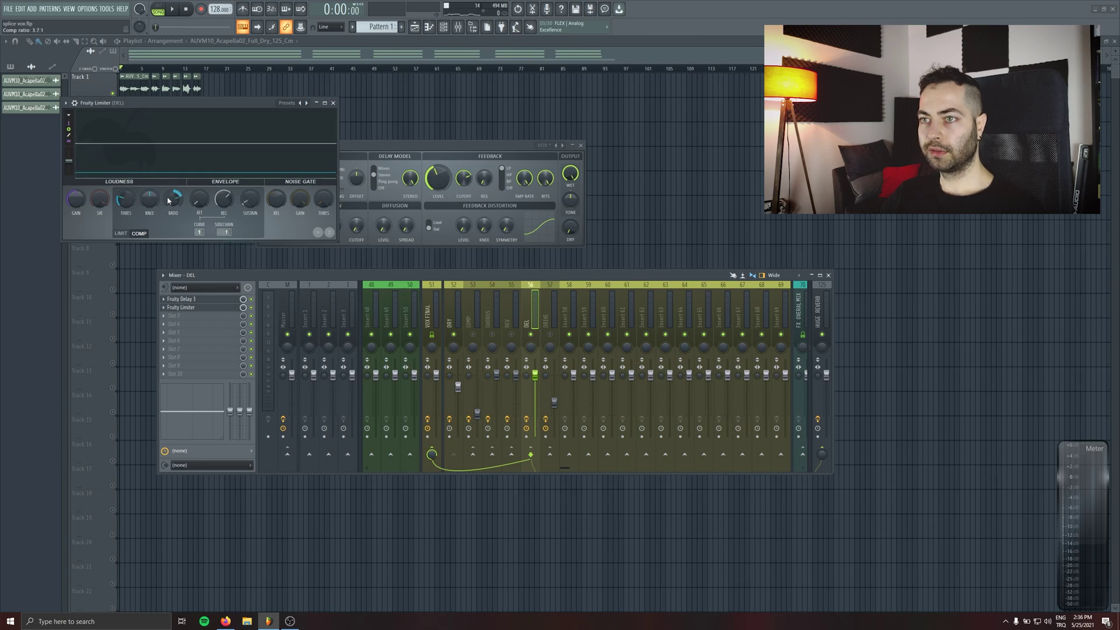
pyautogui.press('space')
pyautogui.moveTo(182, 102); pyautogui.dragTo(279, 99)
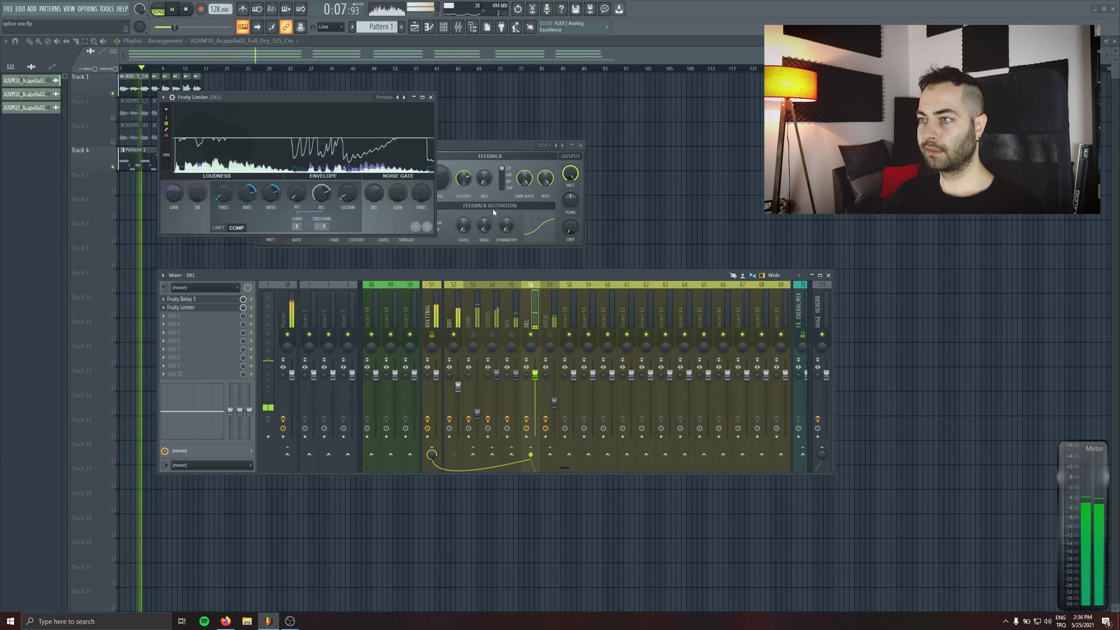
# Switch Fruity Delay 3 to the ping pong model and lower the DEL fader to about 78% (-5.2 dB)
pyautogui.moveTo(535, 376); pyautogui.dragTo(535, 393)
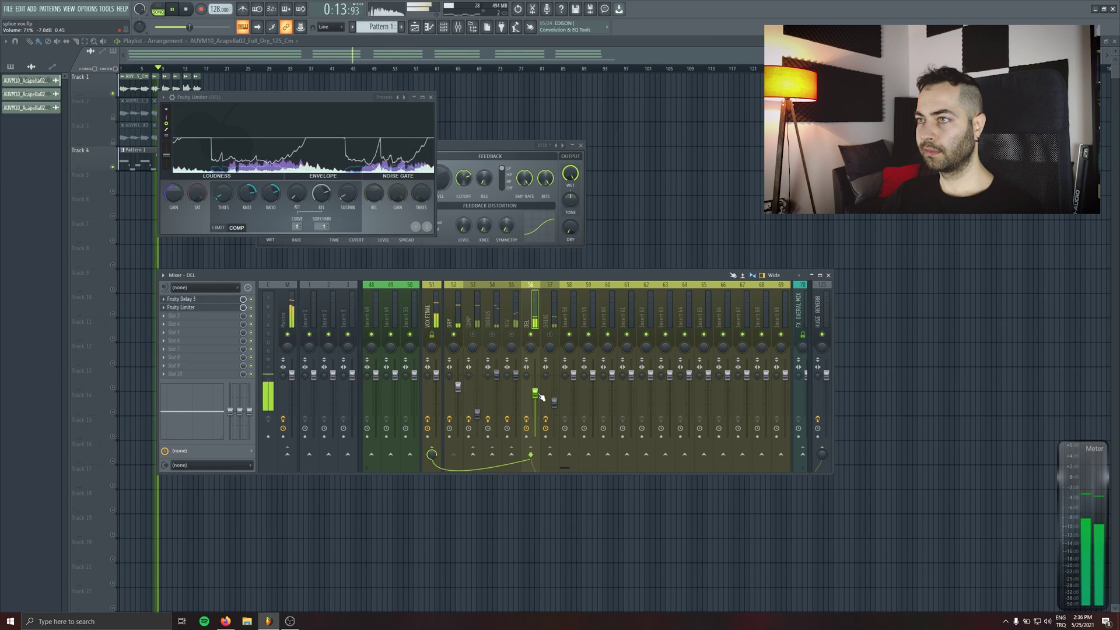
pyautogui.moveTo(468, 146); pyautogui.dragTo(594, 157)
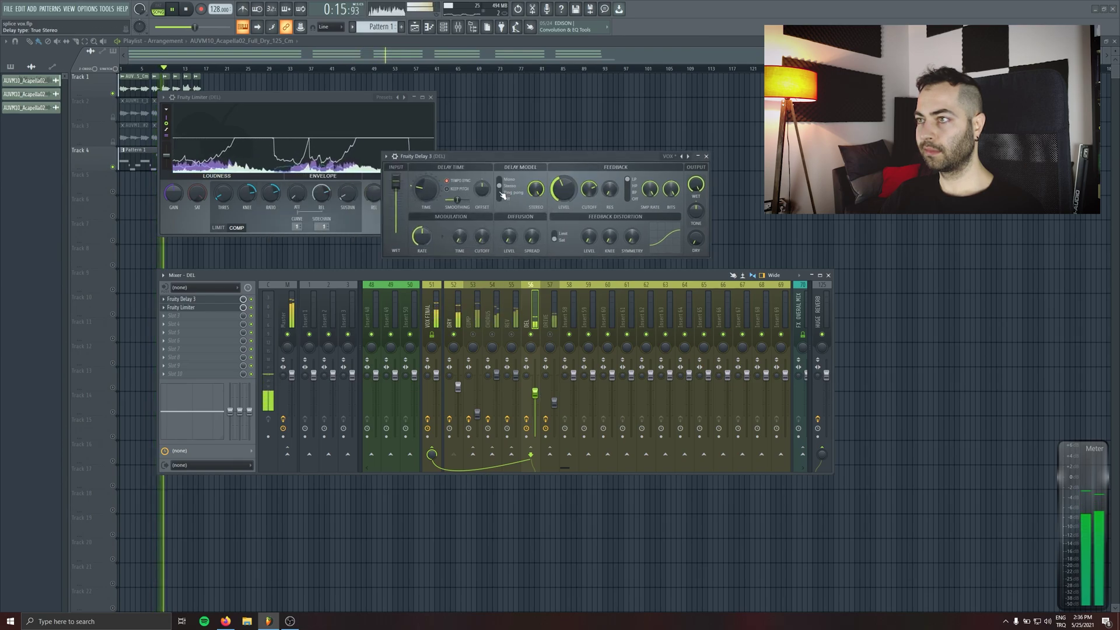
pyautogui.click(431, 97)
pyautogui.moveTo(488, 158); pyautogui.dragTo(429, 136)
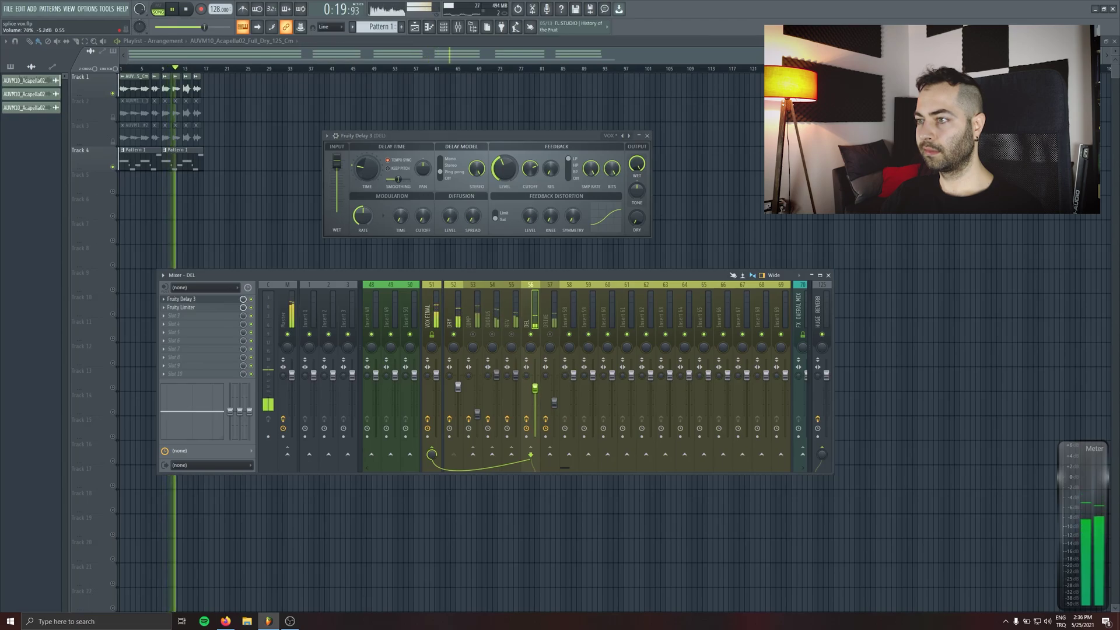
# Bring COMP, CHORUS, REV and DRIVE back in, and set RVox Stereo's compression on VOX FINAL to -6.5 dB
pyautogui.rightClick(550, 335)
pyautogui.rightClick(550, 335)
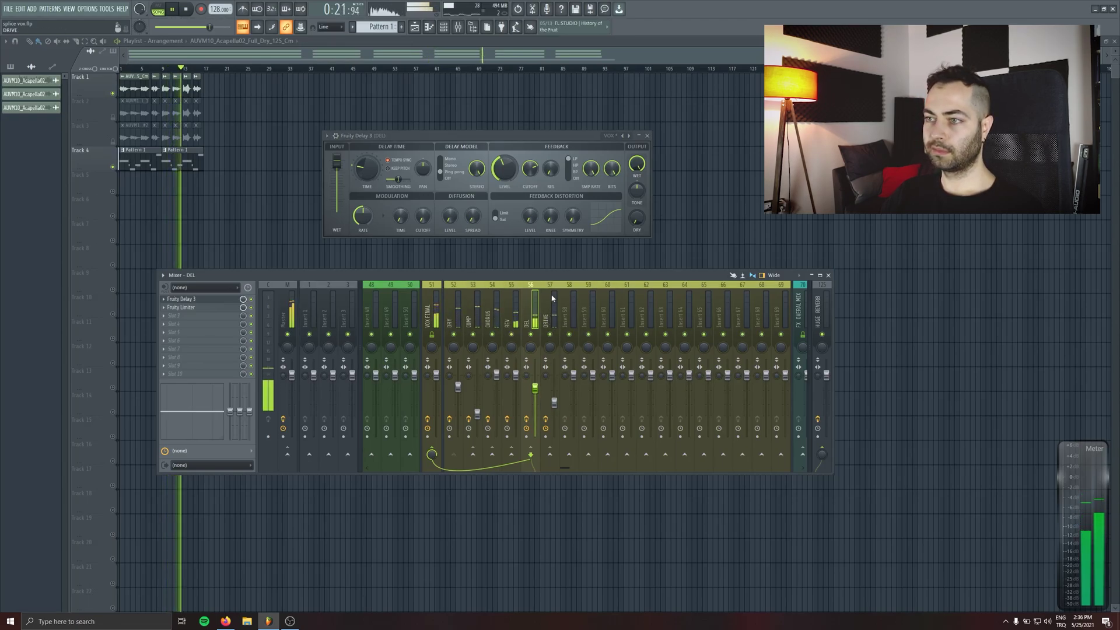
pyautogui.click(430, 317)
pyautogui.click(200, 299)
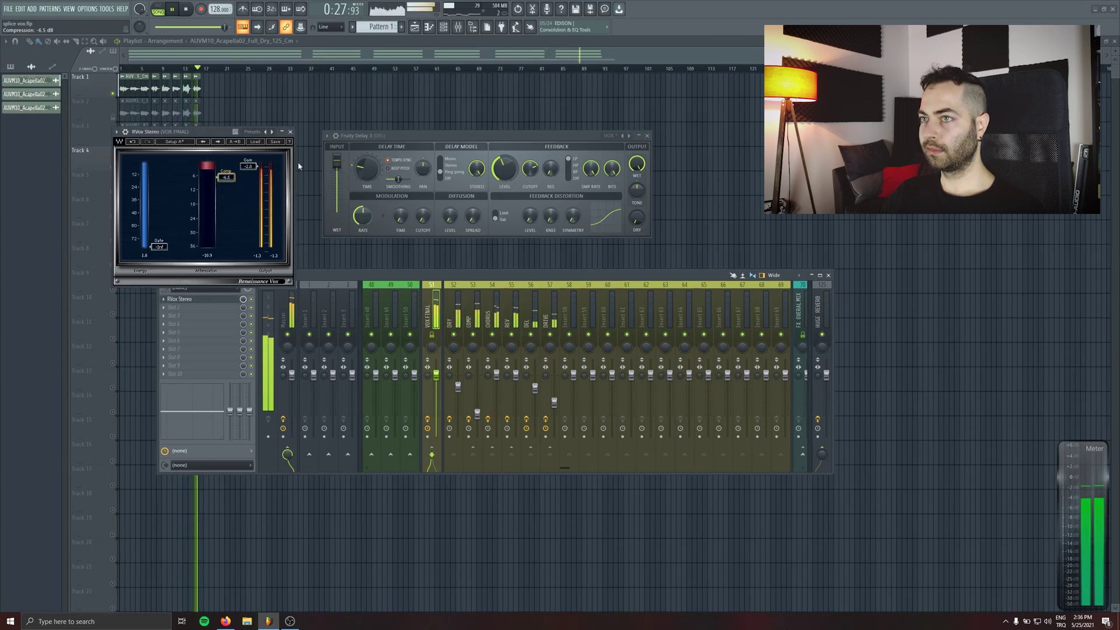
pyautogui.click(289, 132)
pyautogui.click(527, 317)
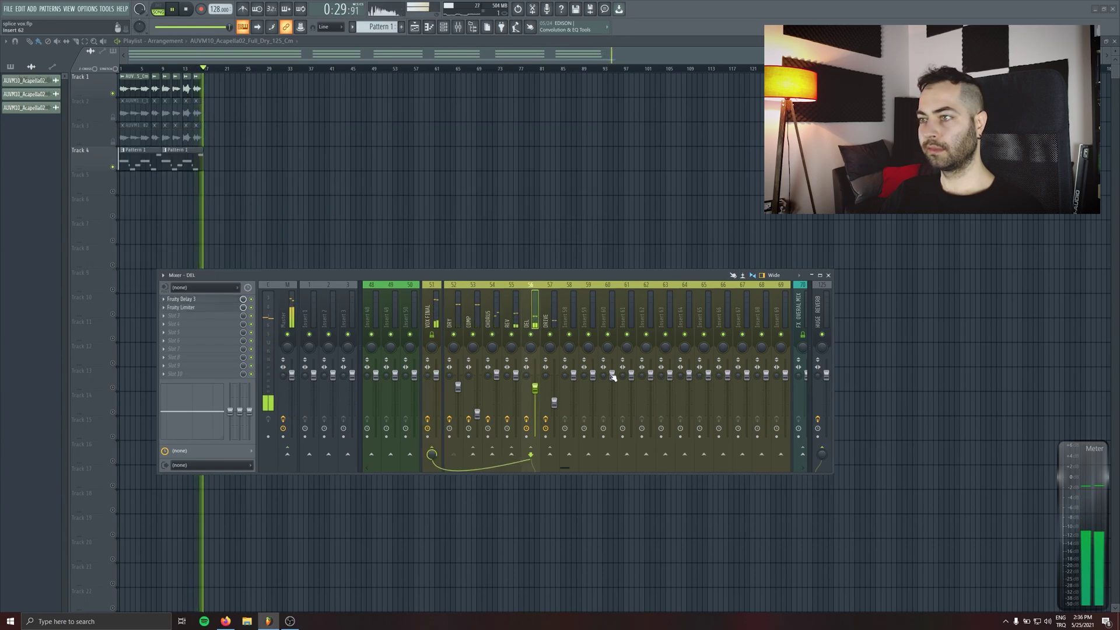
pyautogui.click(432, 315)
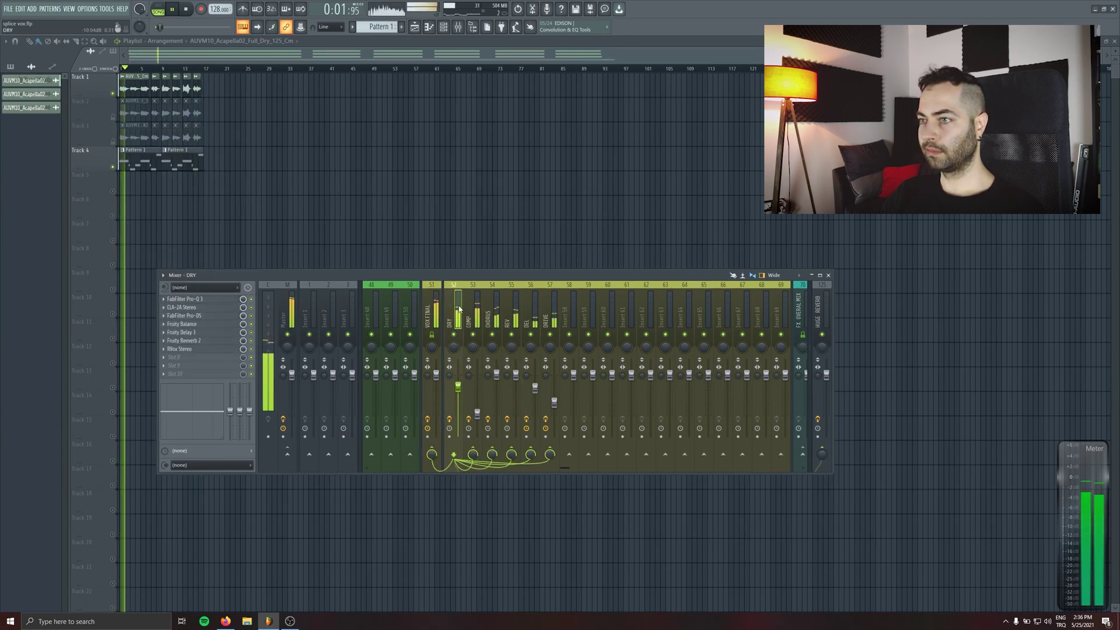
# Move RVox Stereo to the third slot of VOX FINAL and load an enlarged Fruity Parametric EQ 2 in the first slot
pyautogui.click(186, 10)
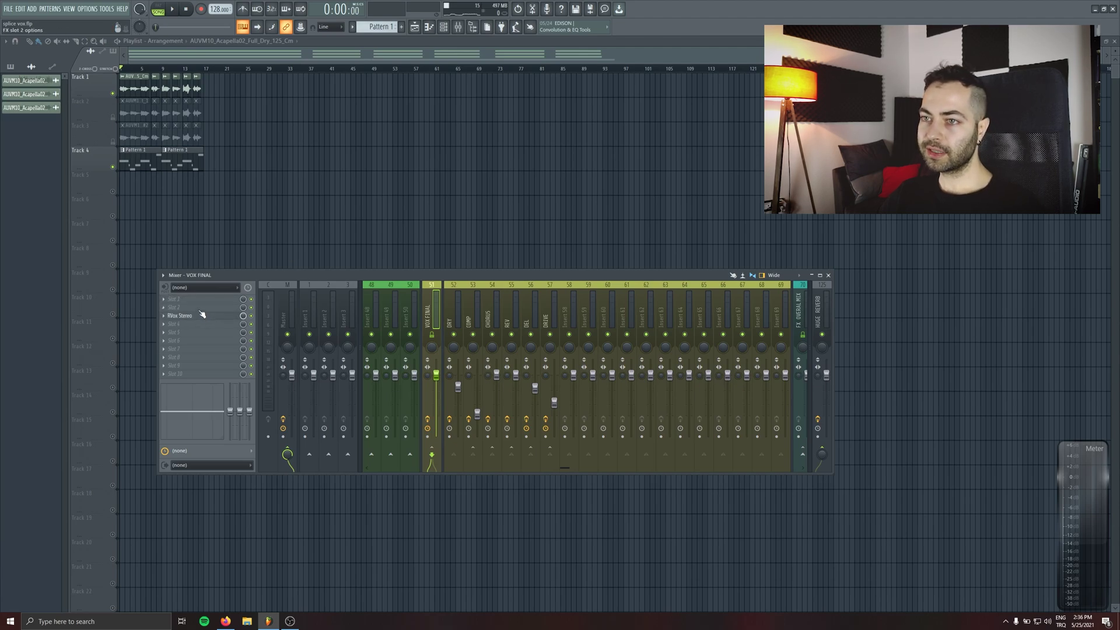
pyautogui.click(194, 300)
pyautogui.click(295, 586)
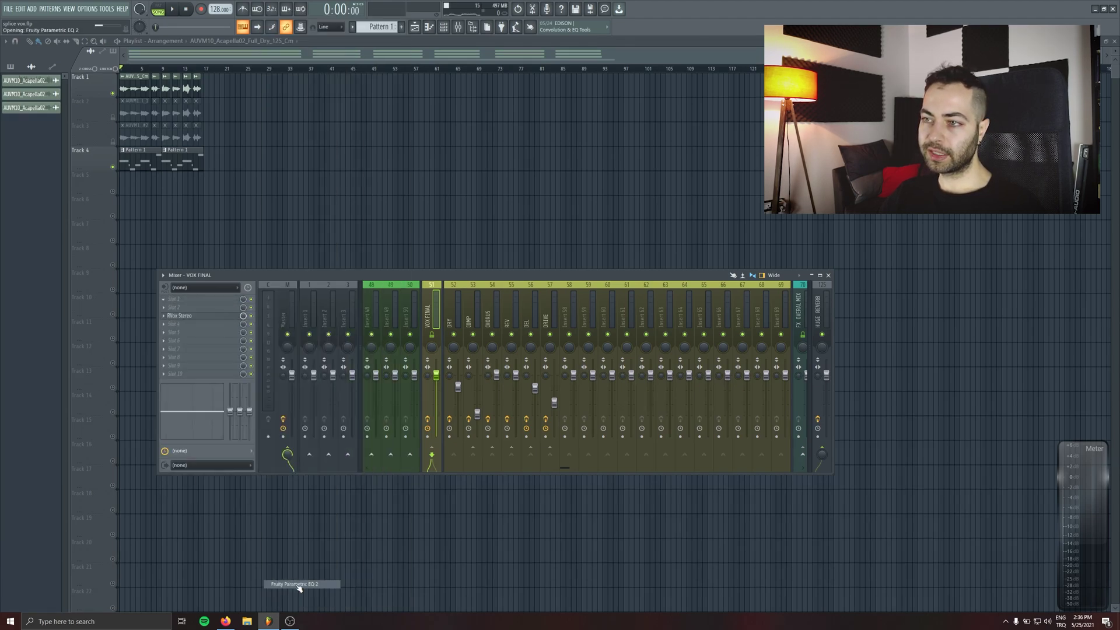
pyautogui.moveTo(225, 57); pyautogui.dragTo(362, 134)
pyautogui.moveTo(461, 294); pyautogui.dragTo(879, 540)
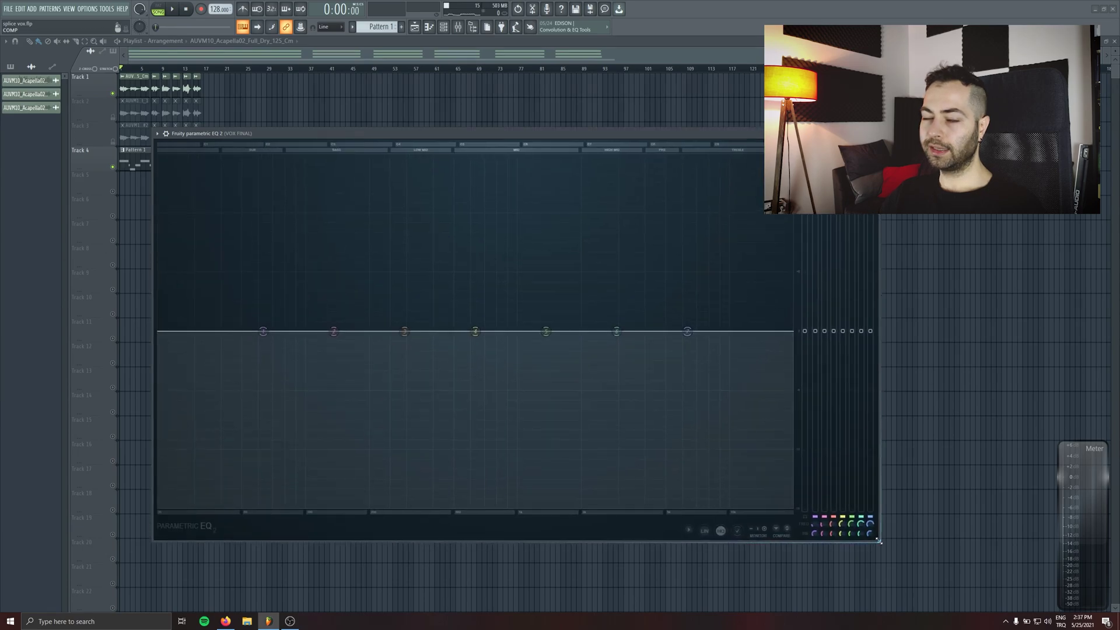
# Apply the LOWCUT preset to the VOX FINAL equalizer and shift its low cut upward in the bass range during playback
pyautogui.click(157, 134)
pyautogui.moveTo(204, 168)
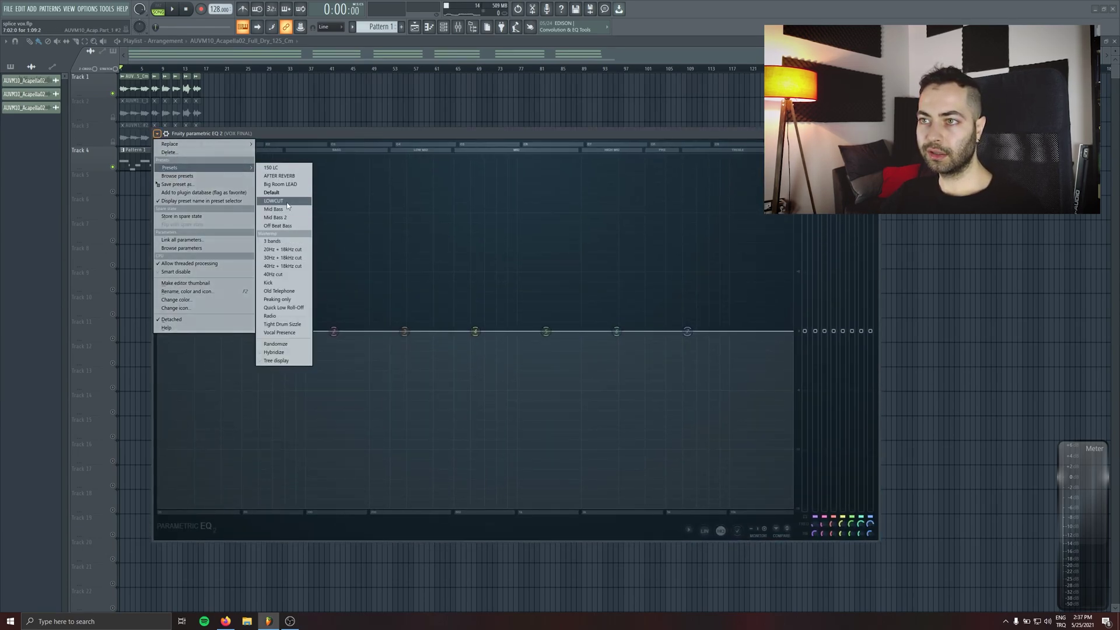
pyautogui.click(286, 201)
pyautogui.press('space')
pyautogui.moveTo(267, 334); pyautogui.dragTo(342, 332)
pyautogui.press('space')
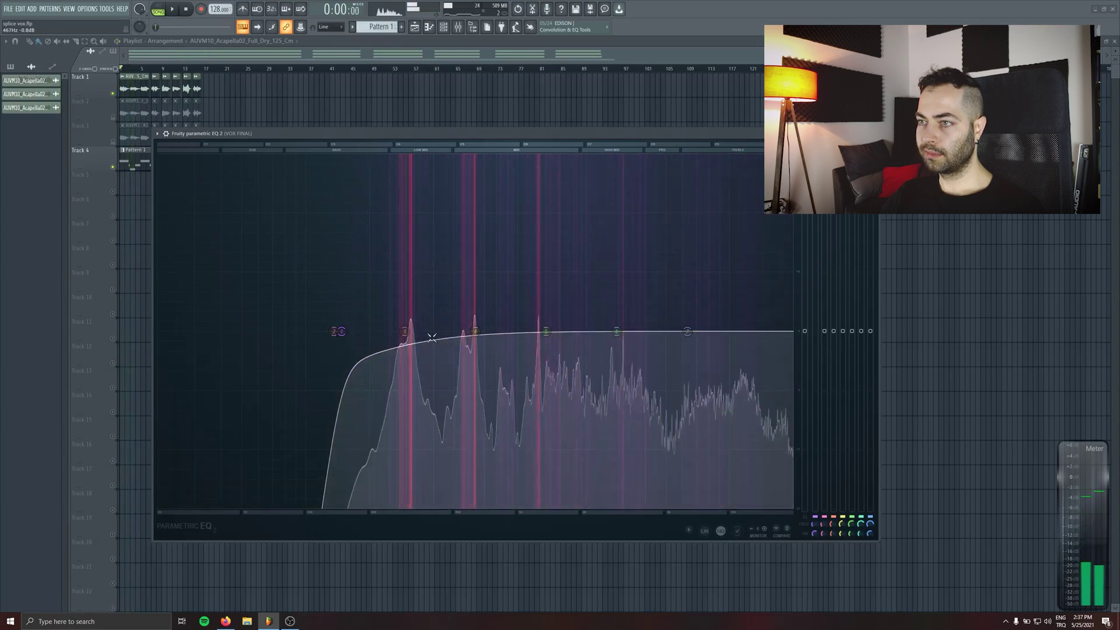
# Reduce bands 3 and 4 slightly in the low mids of the VOX FINAL equalizer and lift its high shelf a little
pyautogui.press('space')
pyautogui.moveTo(408, 376); pyautogui.dragTo(410, 345)
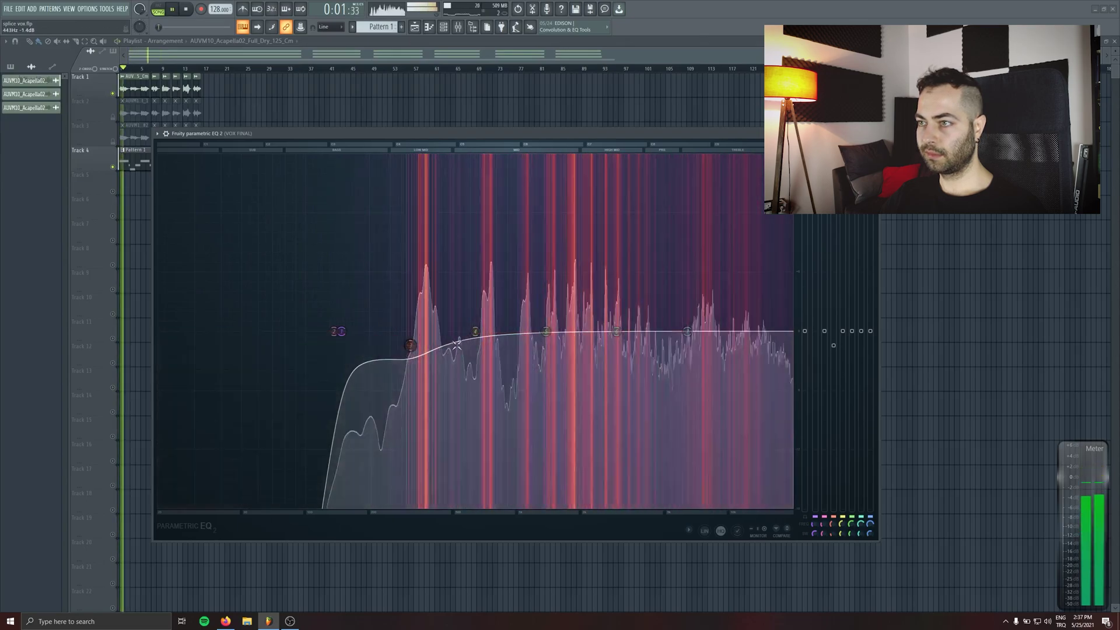
pyautogui.moveTo(475, 331); pyautogui.dragTo(476, 333)
pyautogui.moveTo(489, 380); pyautogui.dragTo(481, 344)
pyautogui.moveTo(687, 332)
pyautogui.mouseDown()
pyautogui.moveTo(690, 308)
pyautogui.moveTo(693, 328)
pyautogui.mouseUp()
# Sweep a narrow band 6 boost, turn it into a small cut near 3000 Hz, and lower band 5 near 1207 Hz by about 1.8 dB
pyautogui.moveTo(616, 331); pyautogui.dragTo(618, 368)
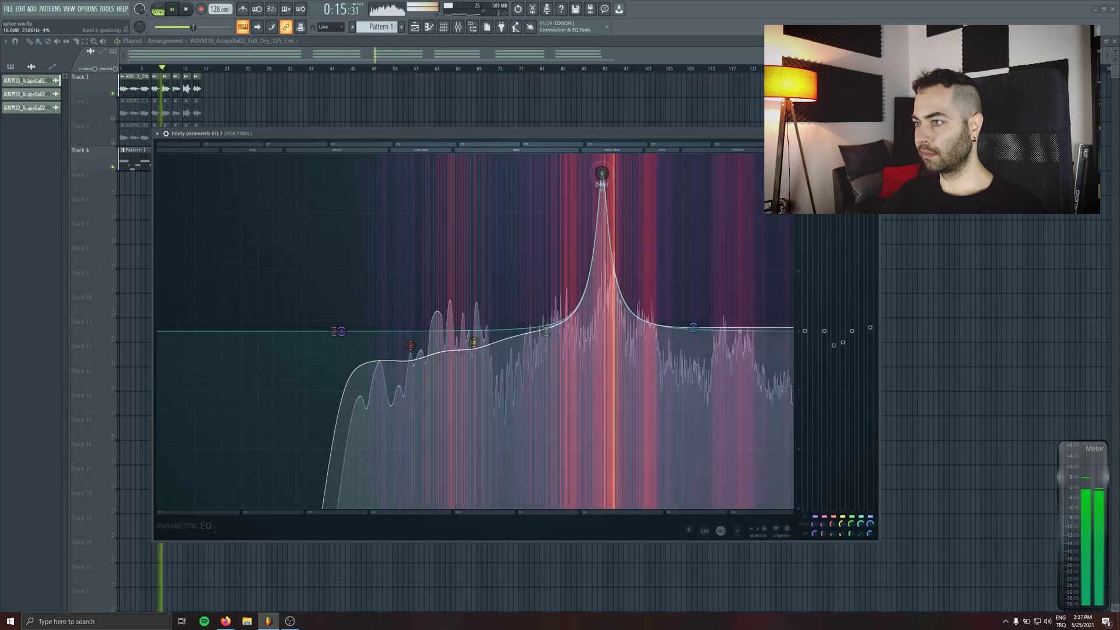
pyautogui.moveTo(617, 174); pyautogui.dragTo(618, 340)
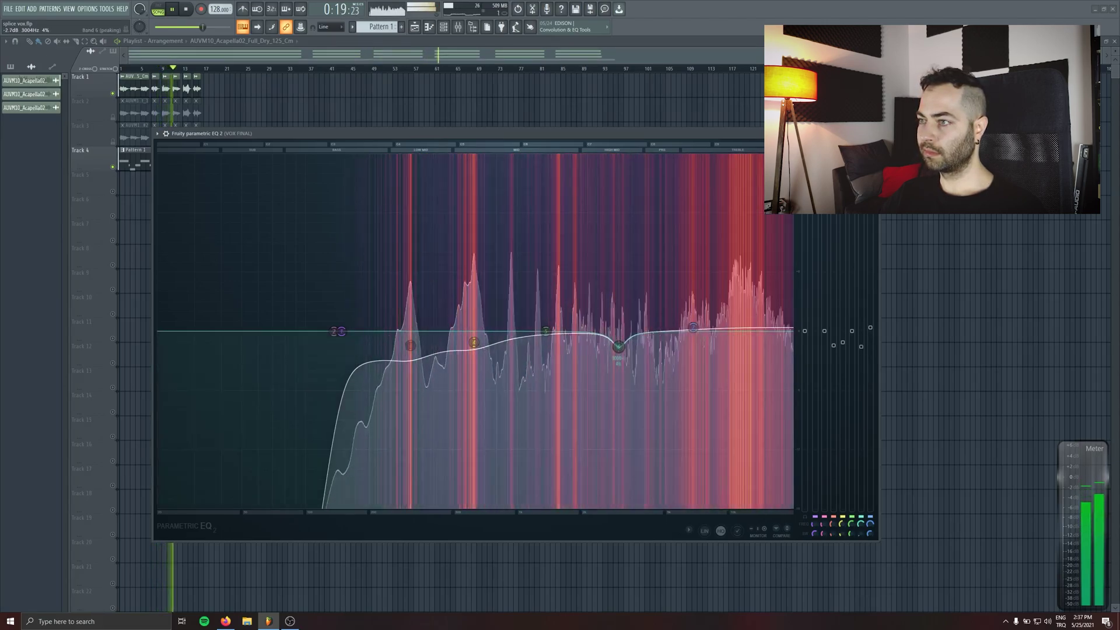
pyautogui.moveTo(551, 333)
pyautogui.mouseDown()
pyautogui.moveTo(533, 257)
pyautogui.moveTo(535, 341)
pyautogui.mouseUp()
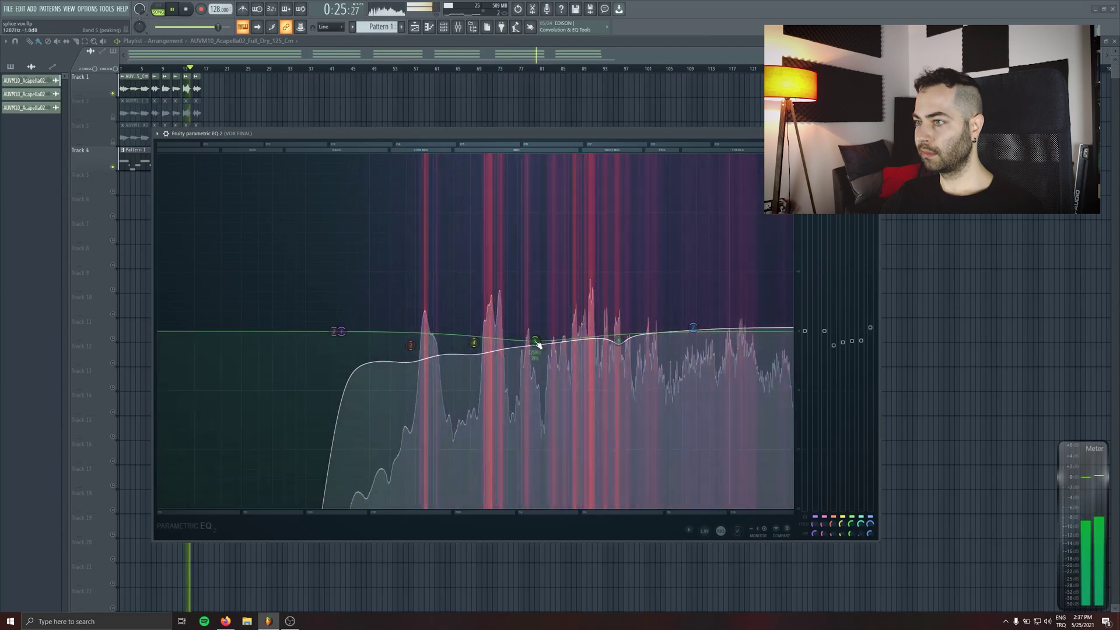
pyautogui.click(873, 133)
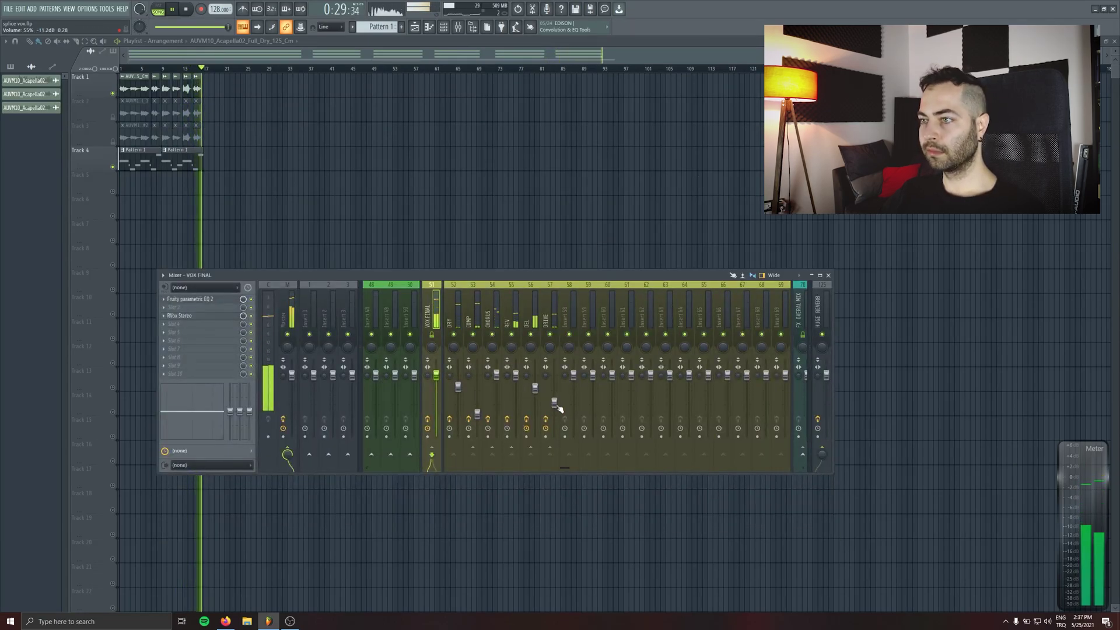
# Raise the COMP, REV and DEL faders slightly and check the CHORUS level in the blend during playback
pyautogui.moveTo(477, 412); pyautogui.dragTo(477, 409)
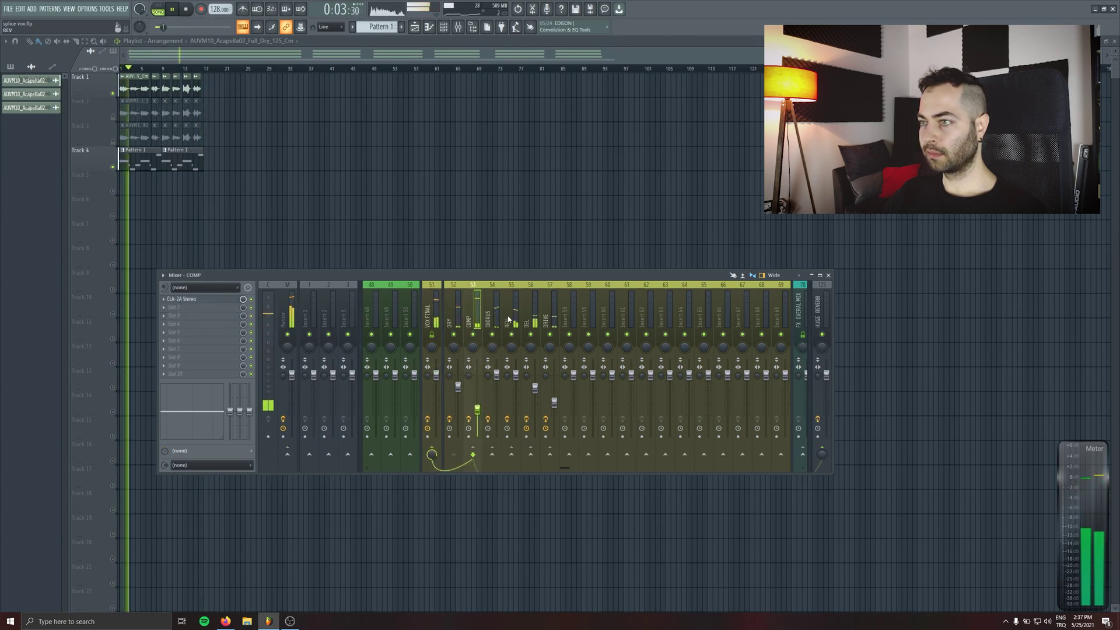
pyautogui.moveTo(515, 374); pyautogui.dragTo(516, 371)
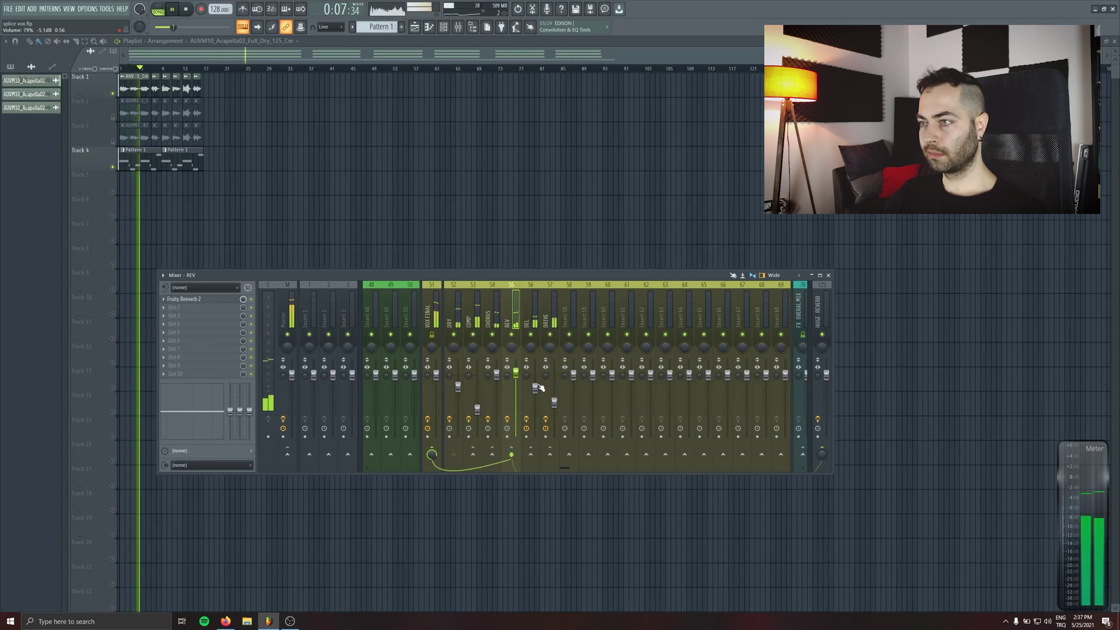
pyautogui.moveTo(535, 387); pyautogui.dragTo(496, 388)
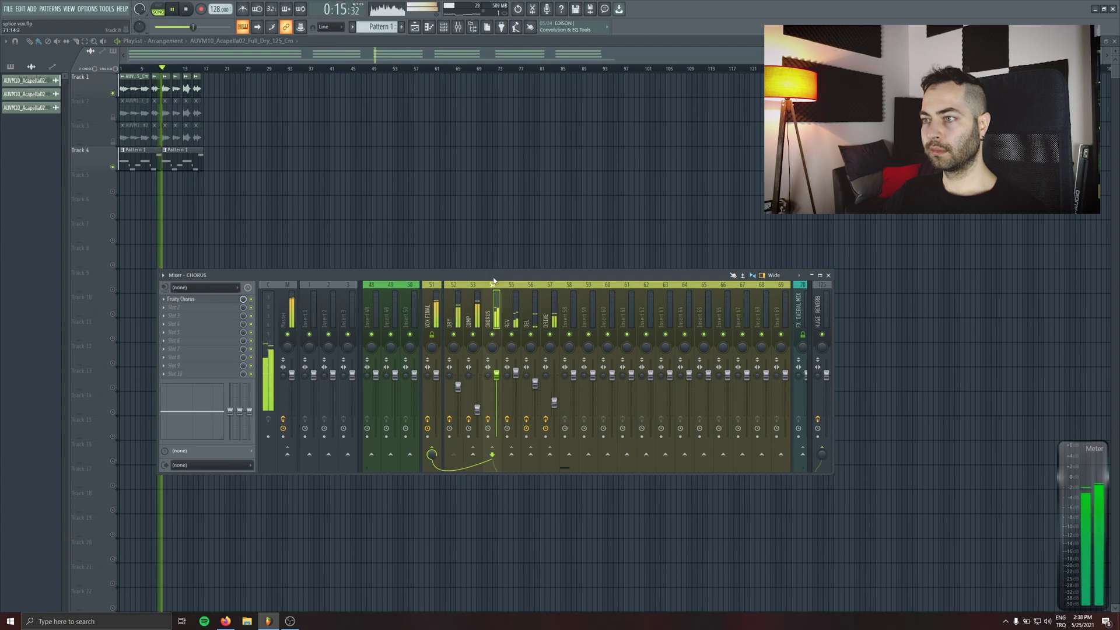
# Copy the FabFilter Pro-DS de-esser with its current settings from the DRY channel to the COMP channel
pyautogui.moveTo(495, 276); pyautogui.dragTo(506, 250)
pyautogui.click(451, 351)
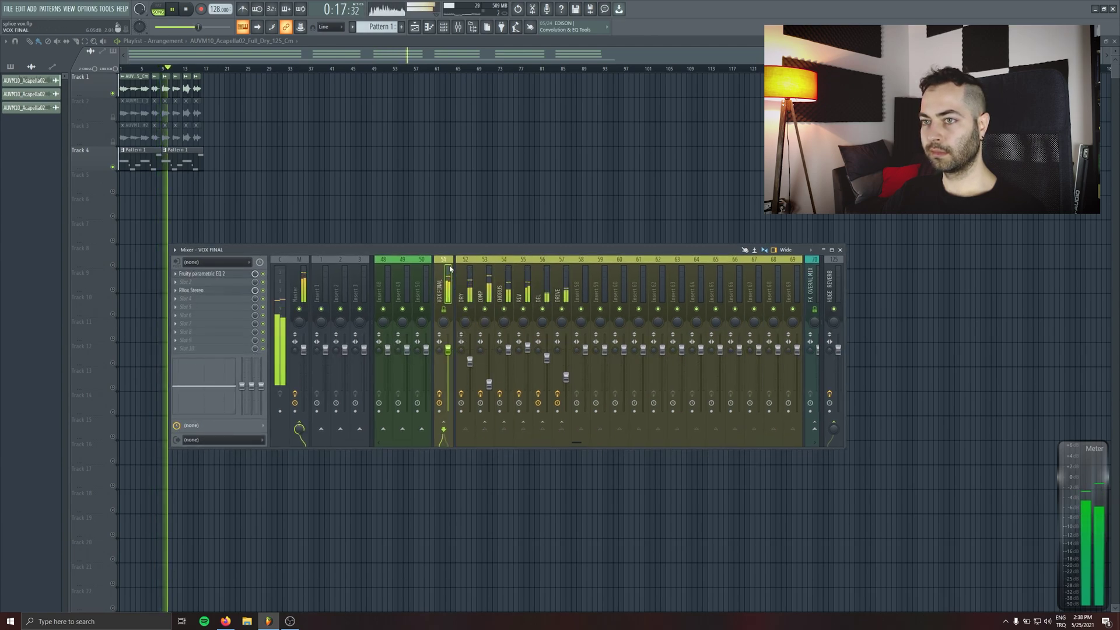
pyautogui.click(468, 272)
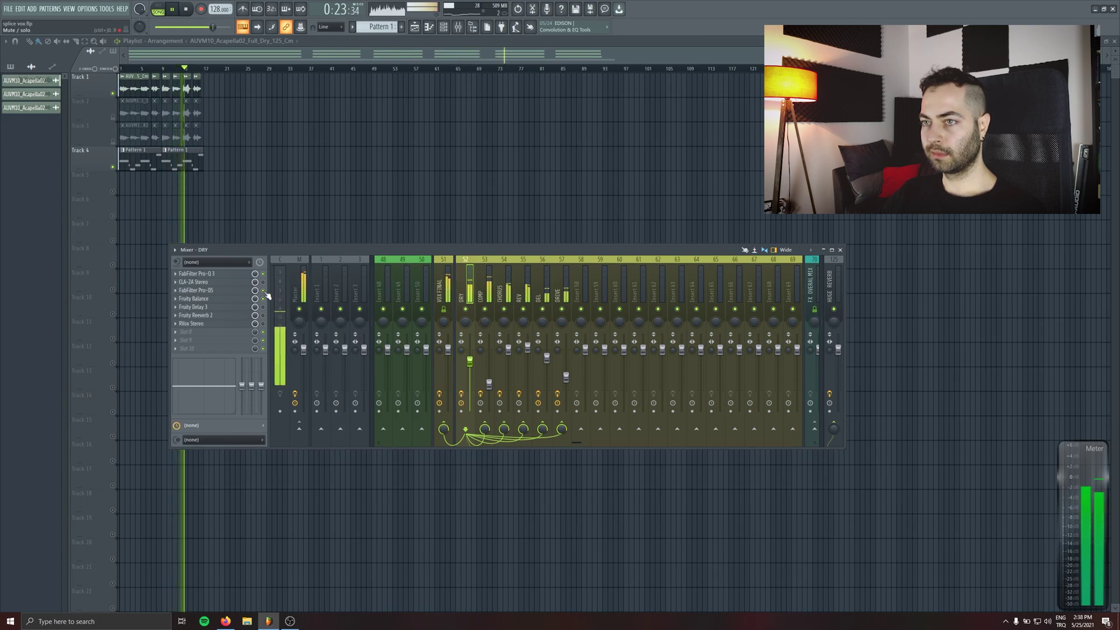
pyautogui.click(237, 292)
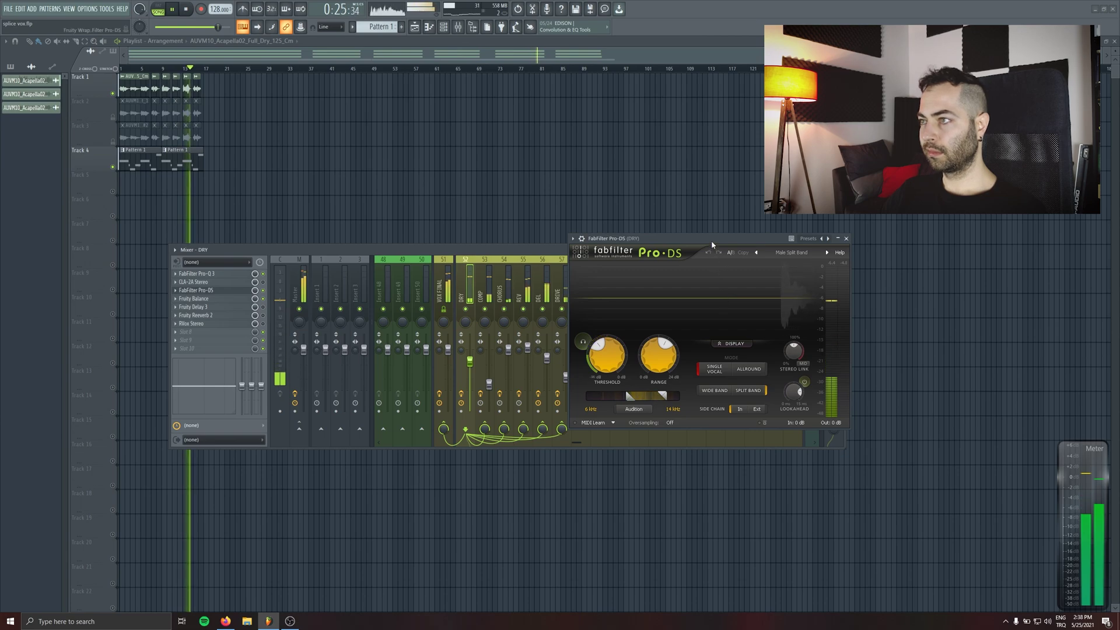
pyautogui.moveTo(711, 240); pyautogui.dragTo(636, 214)
pyautogui.press('space')
pyautogui.moveTo(712, 216); pyautogui.dragTo(802, 118)
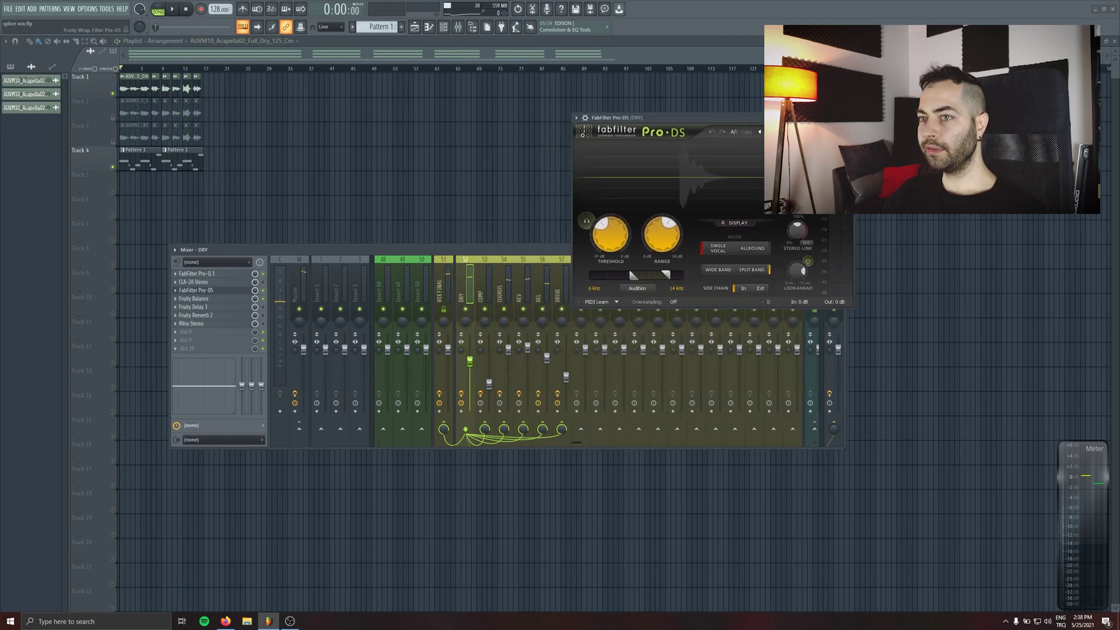
pyautogui.click(178, 291)
pyautogui.moveTo(192, 338); pyautogui.dragTo(484, 286)
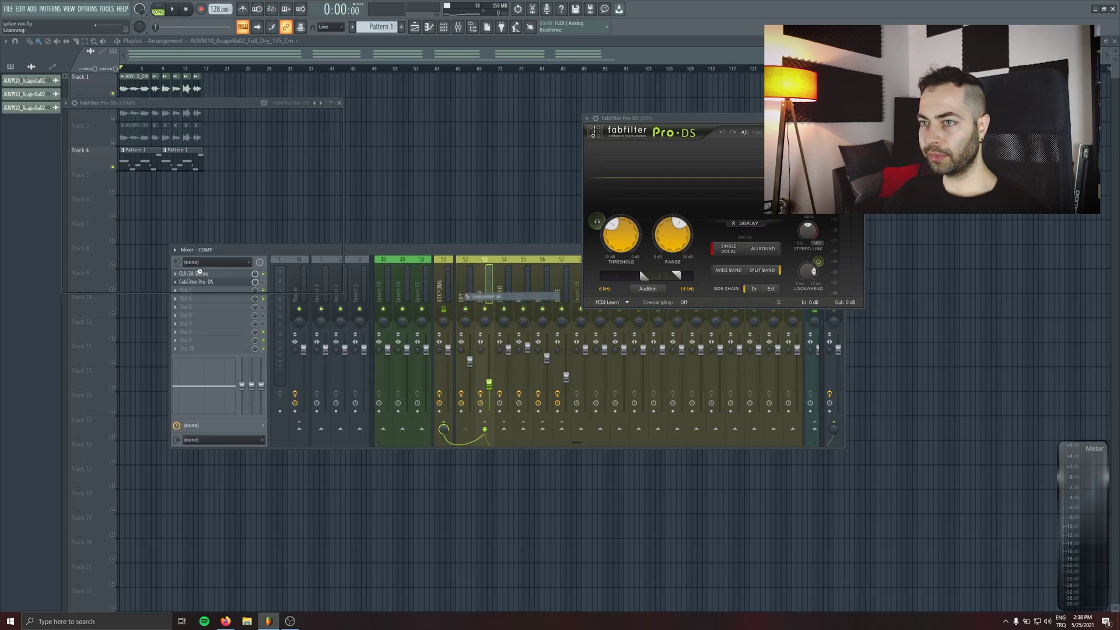
pyautogui.click(340, 103)
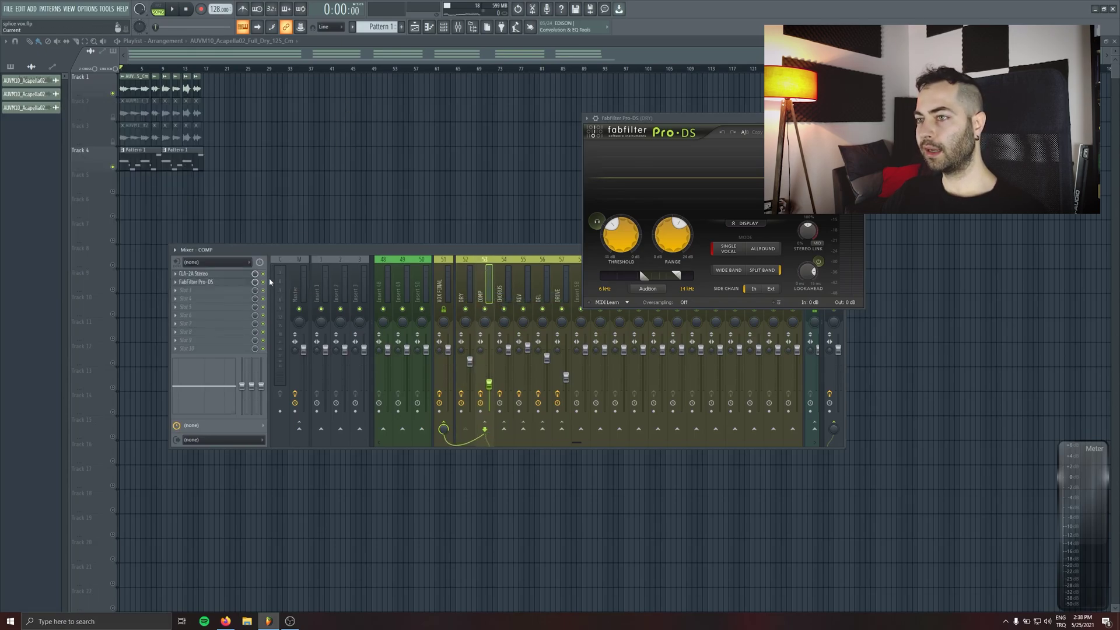
# Close the de-esser, restart playback, and shift Fruity parametric EQ 2 and RVox Stereo one slot down in the VOX FINAL effect chain
pyautogui.click(467, 281)
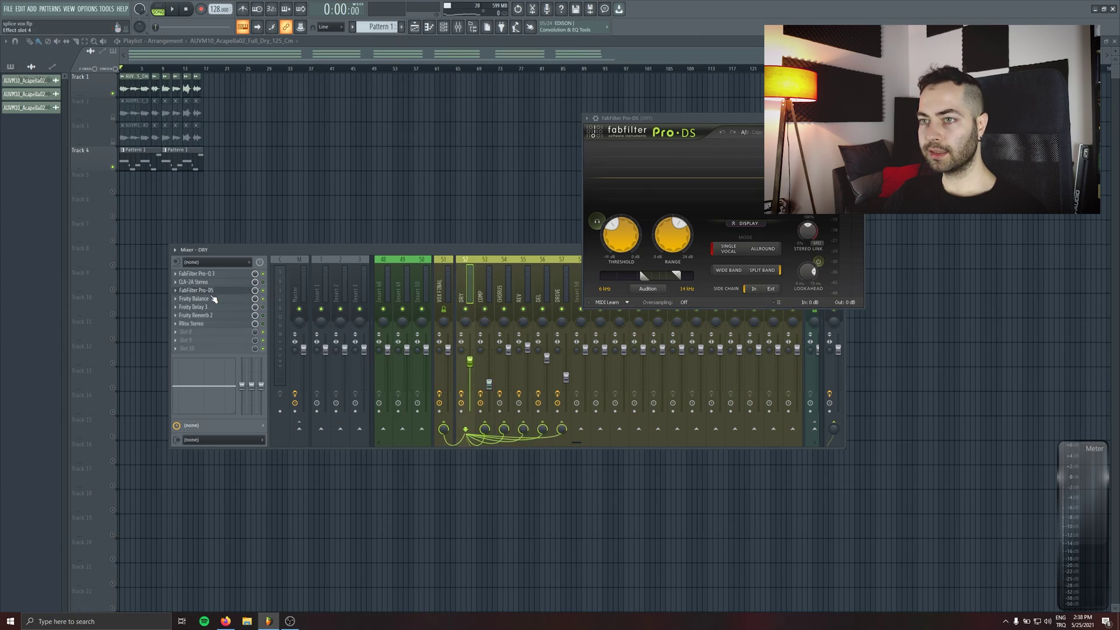
pyautogui.press('space')
pyautogui.click(196, 290)
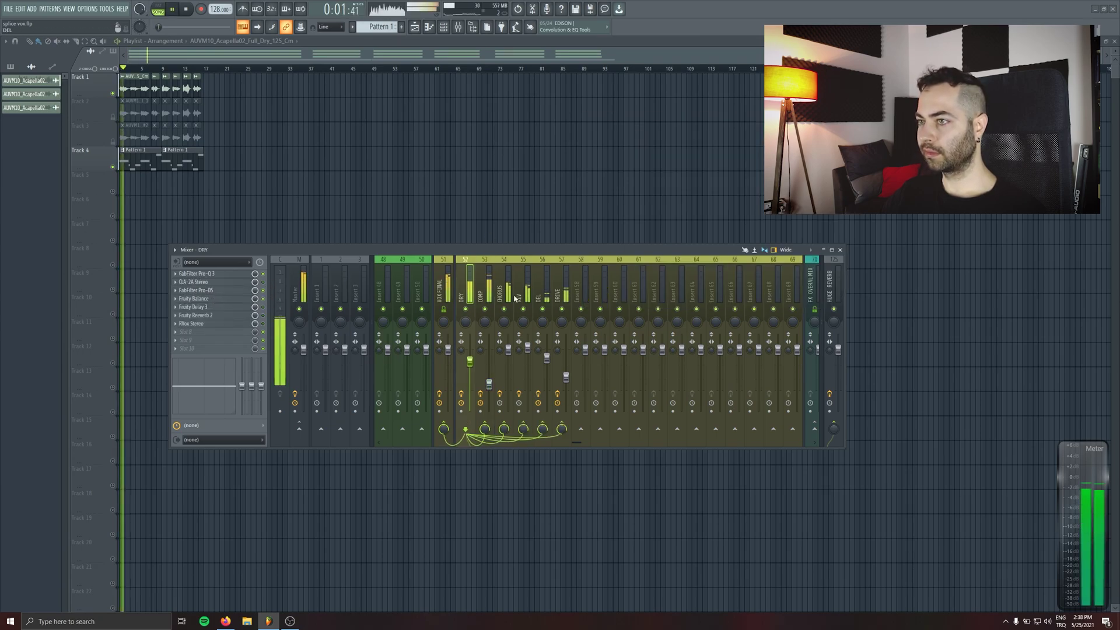
pyautogui.click(446, 281)
pyautogui.moveTo(187, 295); pyautogui.dragTo(187, 299)
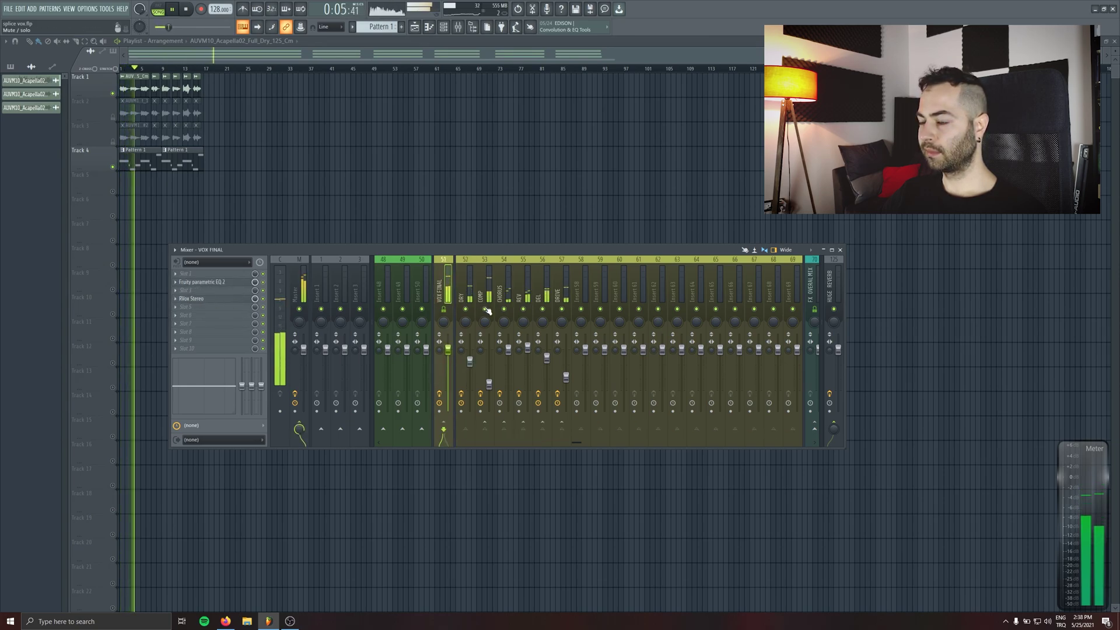
# Add a Fruity Limiter after the Fruity Chorus on the CHORUS channel and raise its gain to about 7.5 dB
pyautogui.click(503, 294)
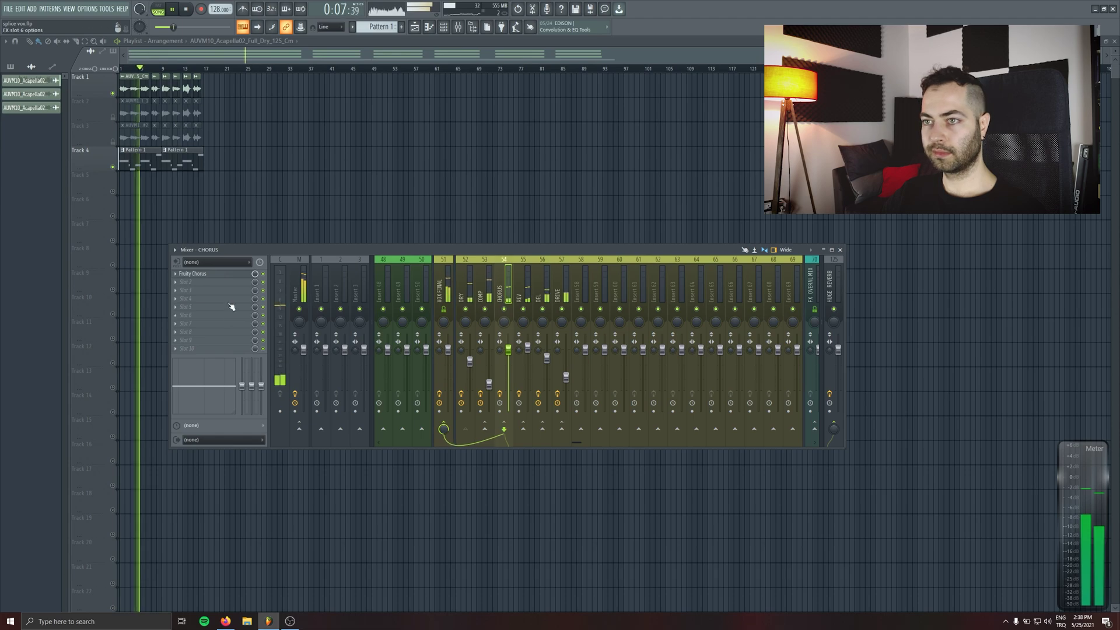
pyautogui.click(181, 283)
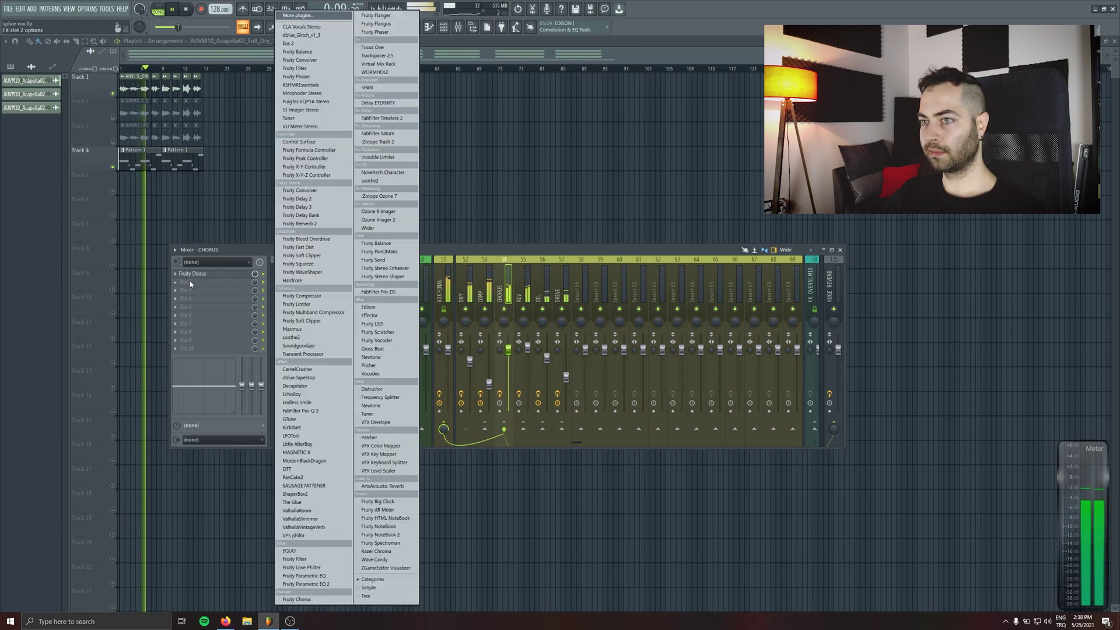
pyautogui.click(344, 304)
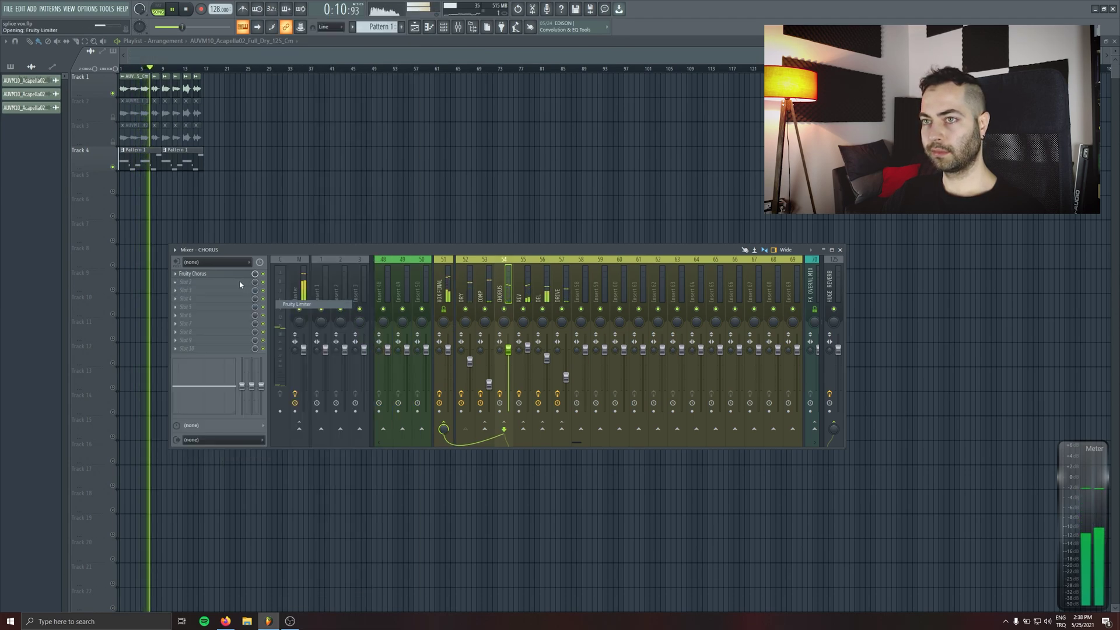
pyautogui.moveTo(314, 215)
pyautogui.mouseDown()
pyautogui.moveTo(314, 198)
pyautogui.moveTo(373, 228)
pyautogui.moveTo(323, 216)
pyautogui.mouseUp()
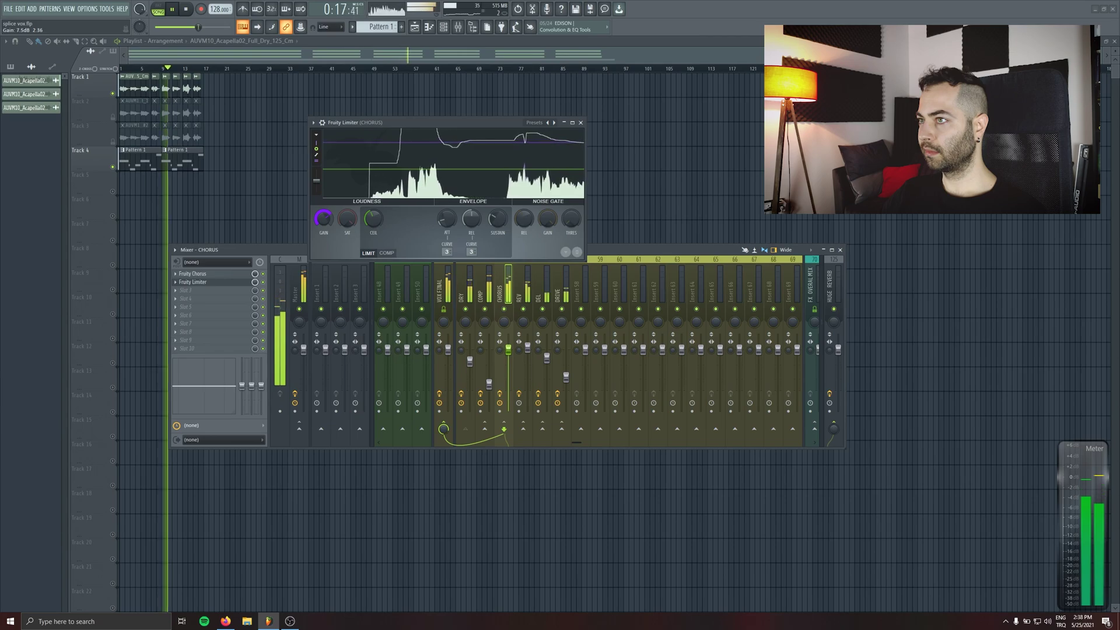
pyautogui.click(581, 123)
# Lower the CHORUS fader to about -4.3 dB and raise the DEL fader slightly during playback
pyautogui.click(448, 350)
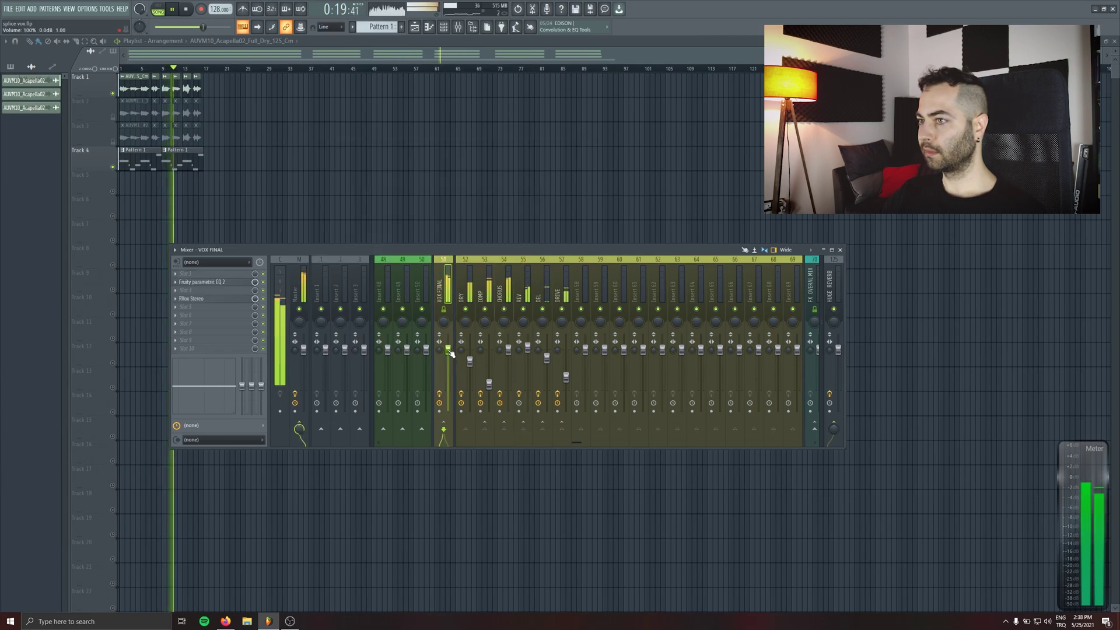
pyautogui.click(508, 350)
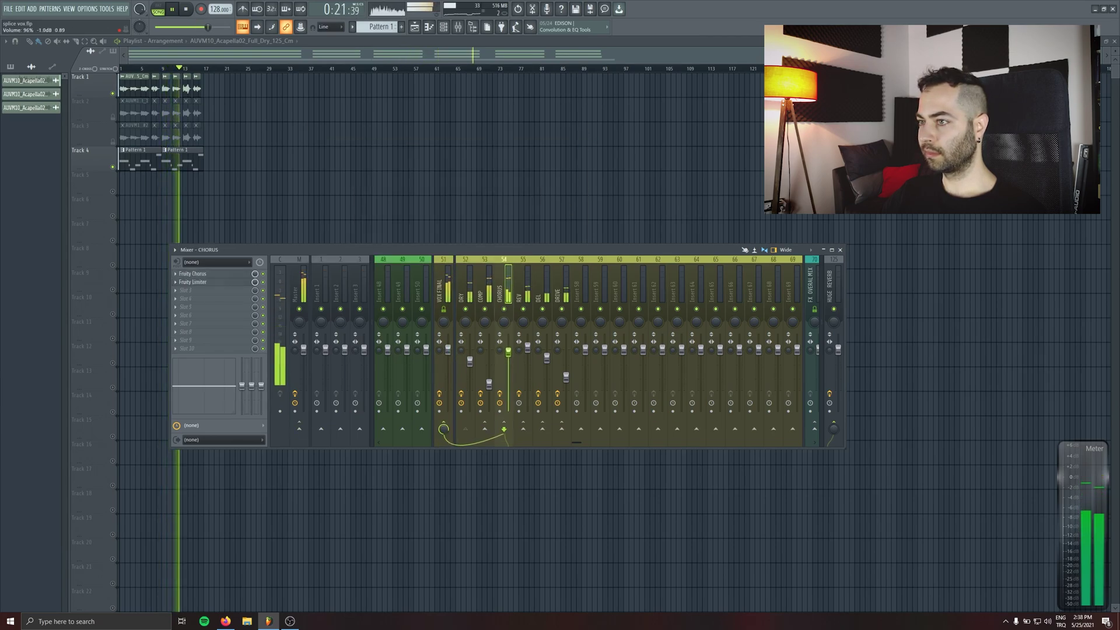
pyautogui.moveTo(508, 354); pyautogui.dragTo(511, 363)
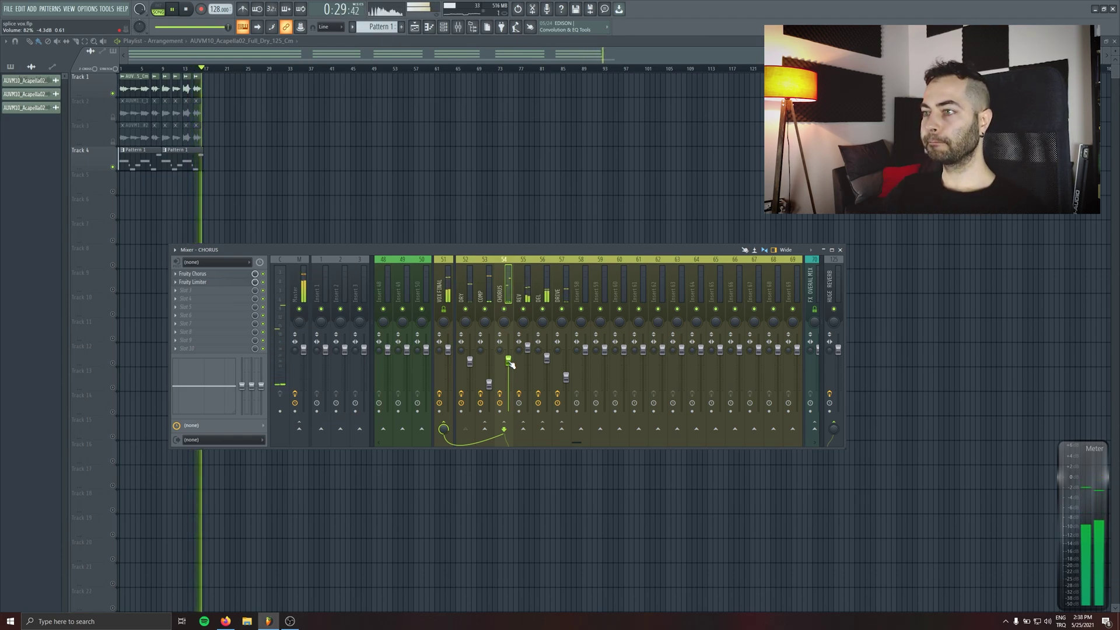
pyautogui.click(546, 354)
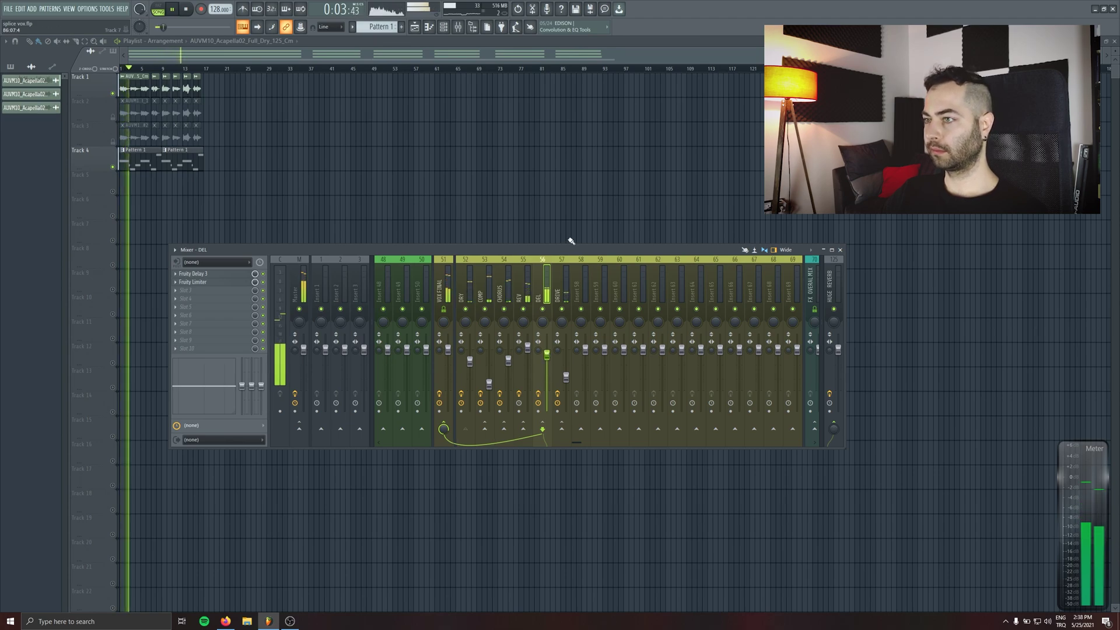
pyautogui.press('space')
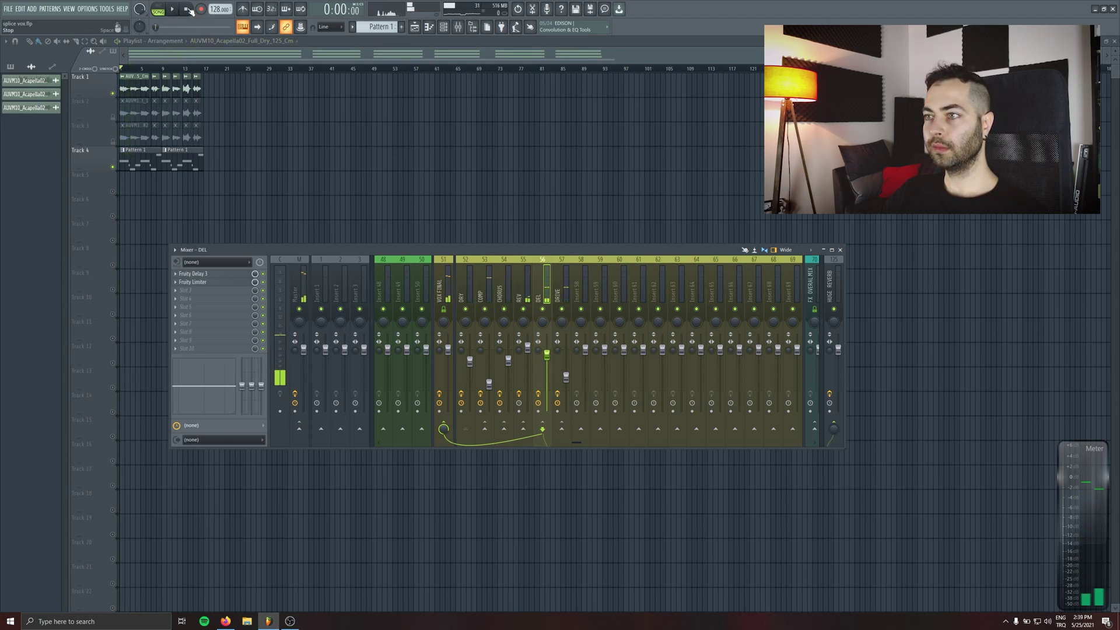
# Audition the blend with the DRY channel's send to VOX FINAL turned down and restored, and raise the DRIVE fader slightly
pyautogui.click(488, 269)
pyautogui.click(467, 267)
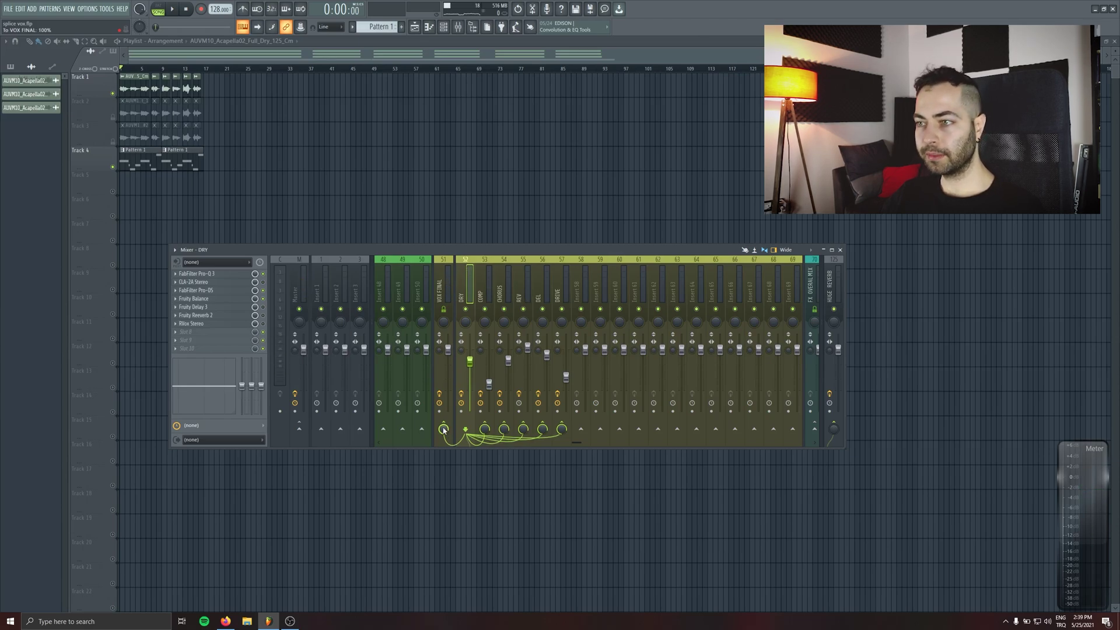
pyautogui.press('space')
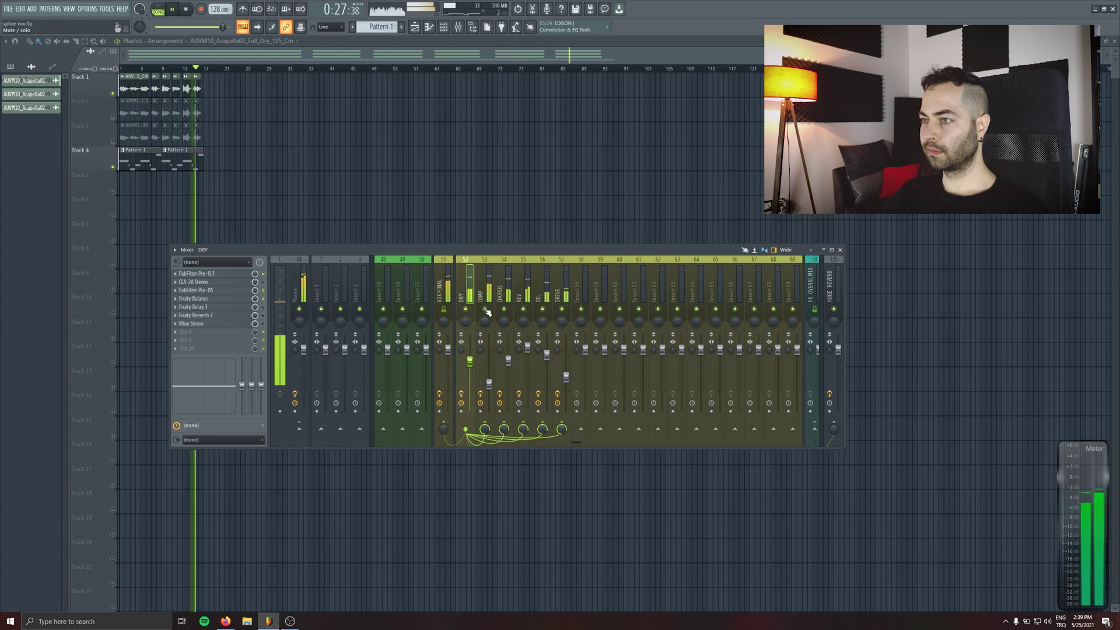
pyautogui.moveTo(565, 378); pyautogui.dragTo(565, 374)
pyautogui.press('Left')
pyautogui.press('Left')
pyautogui.press('Left')
pyautogui.press('Left')
pyautogui.press('Left')
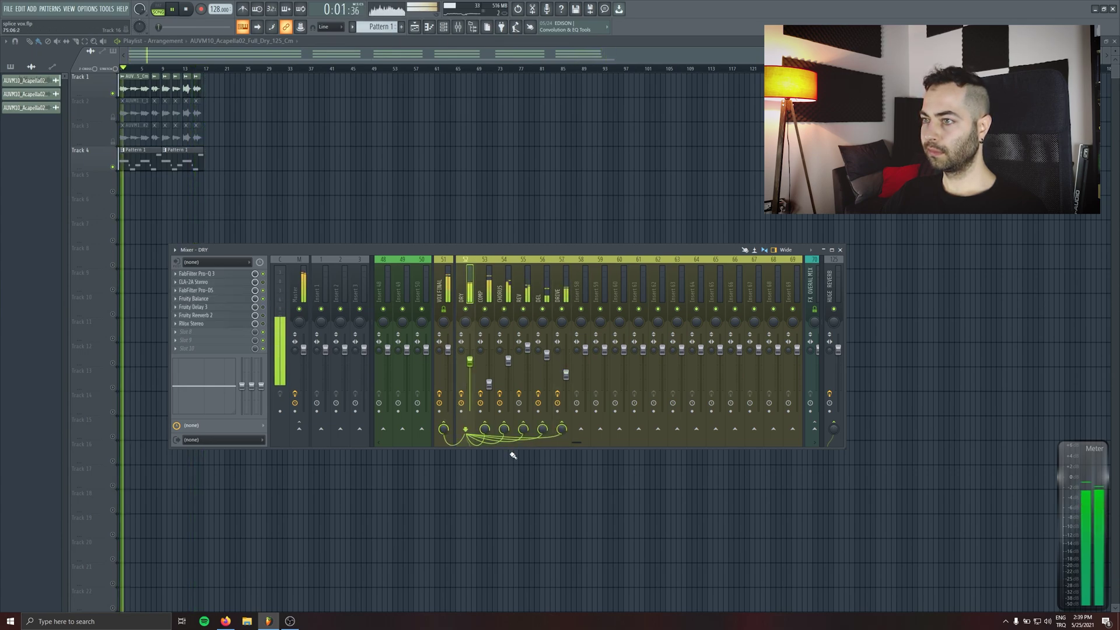
pyautogui.press('space')
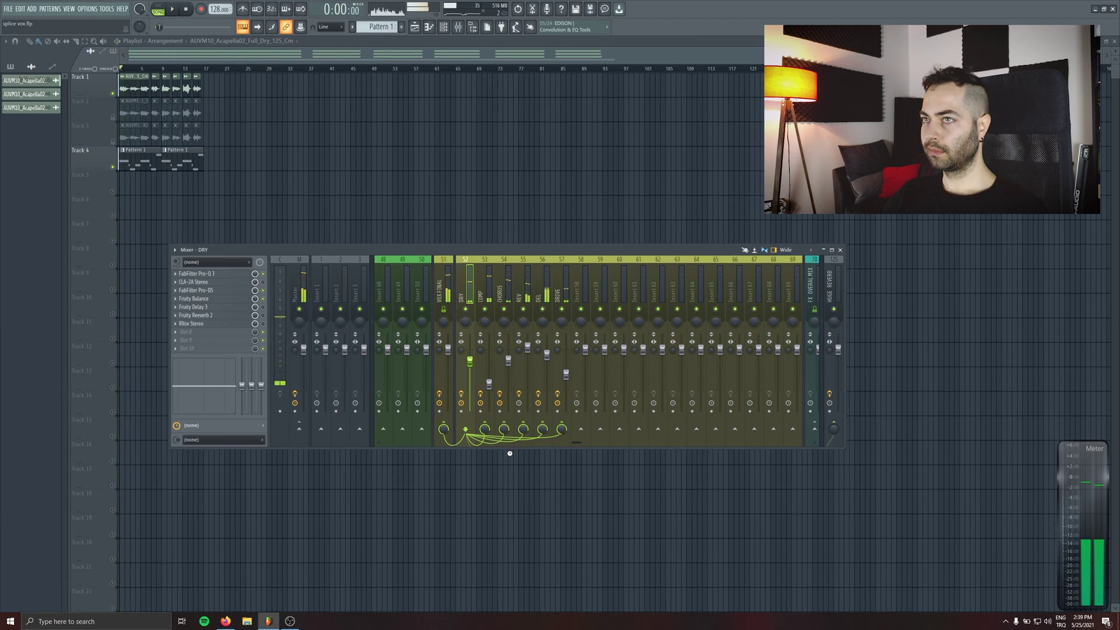